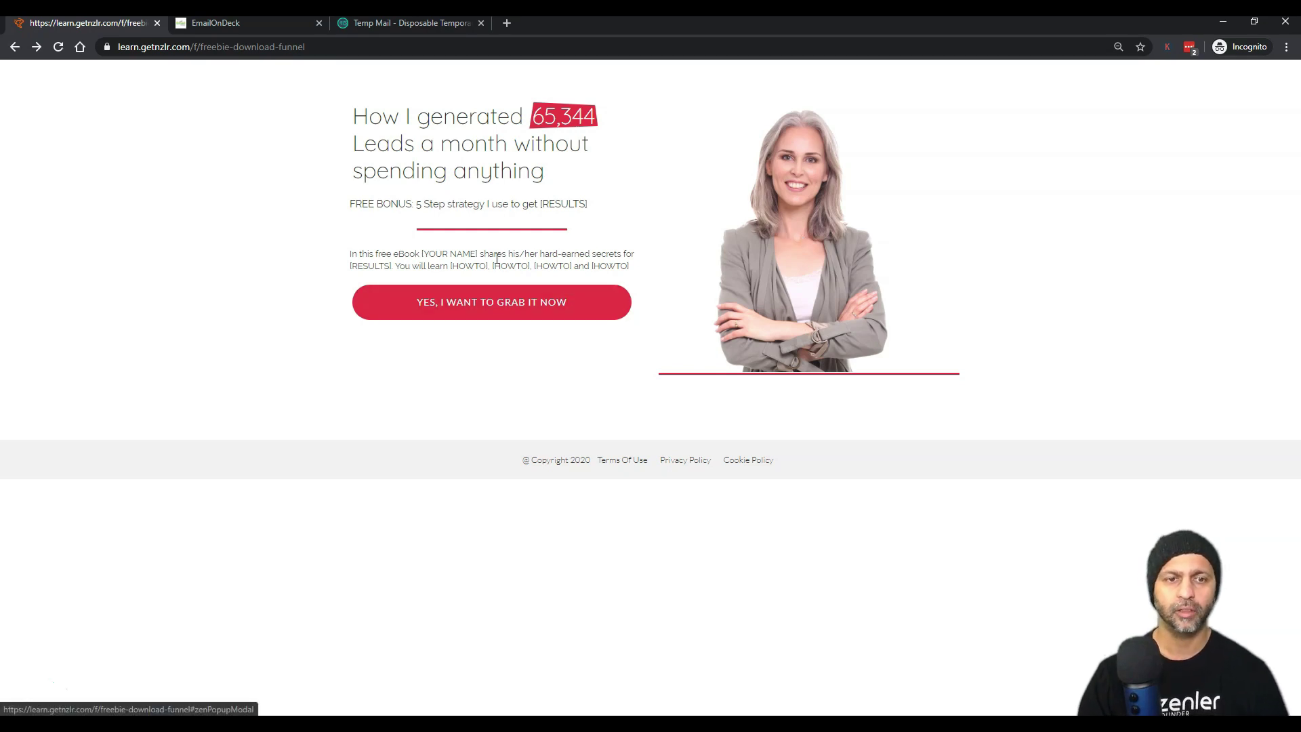
Step: Submit the opt-in form for the free download with the temporary address from Temp Mail and the subscriber's first name
left_click(535, 309)
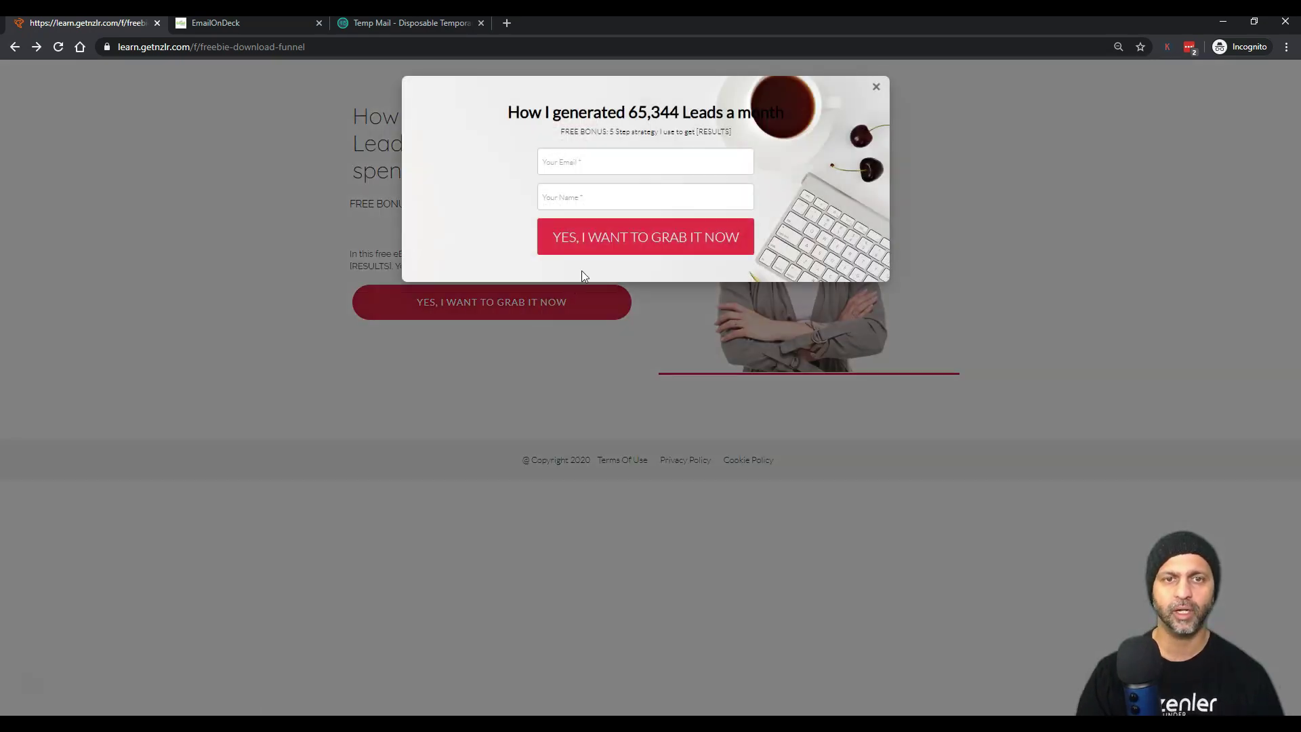
left_click(394, 23)
left_click(681, 220)
key("ctrl+a")
triple_click(684, 220)
left_click_drag(691, 223, 600, 158)
key("Tab")
type("Am")
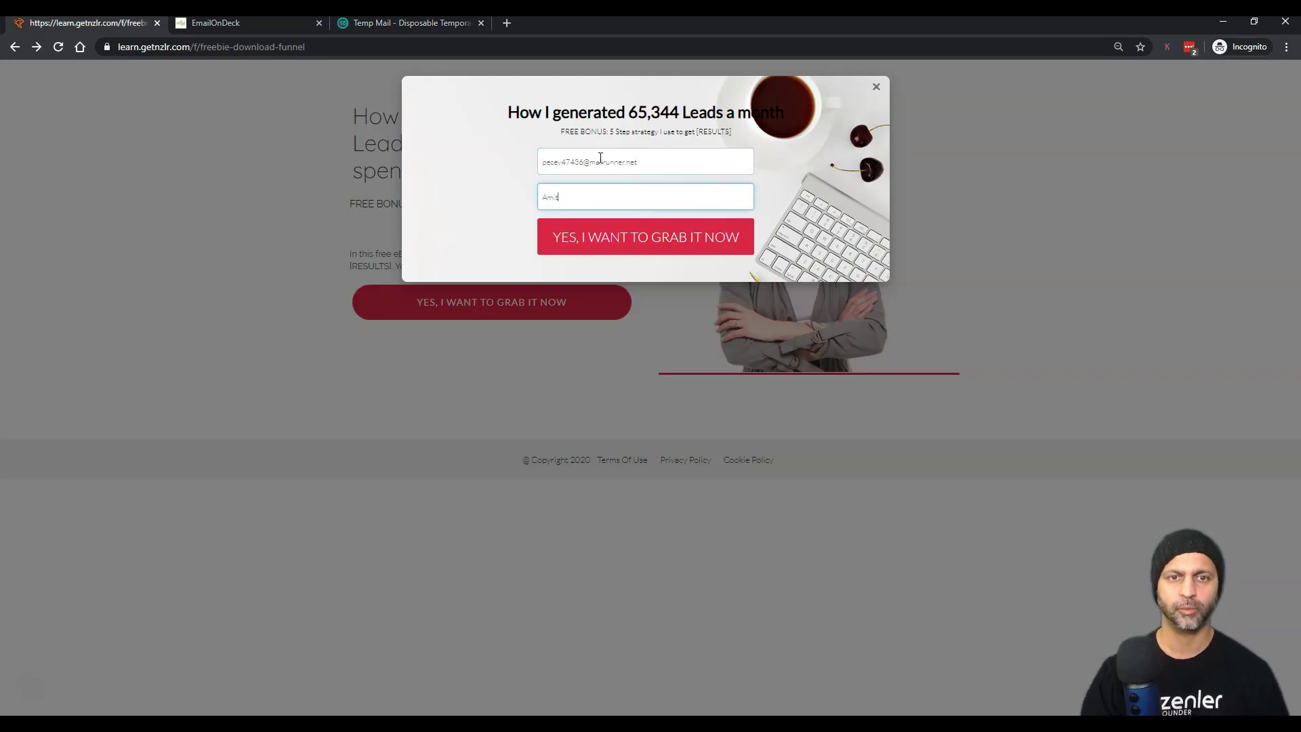
left_click(631, 242)
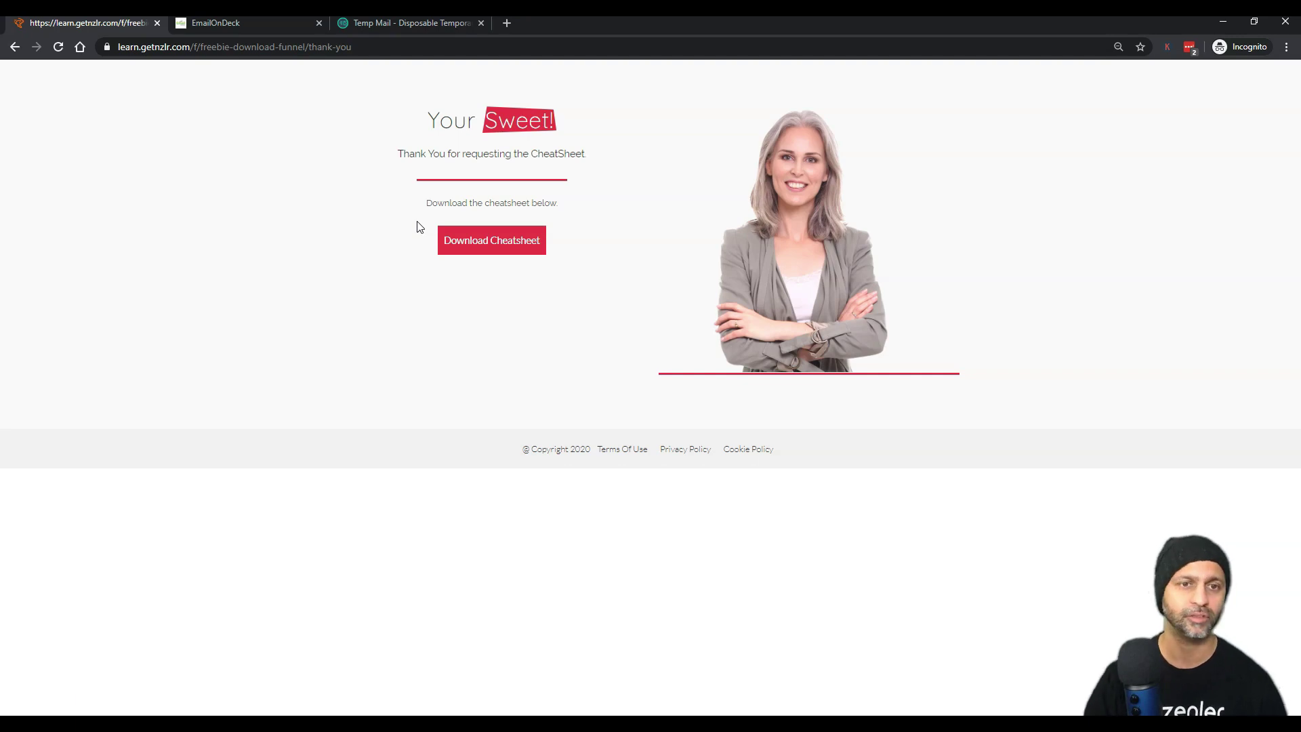
Step: Open the cheatsheet download from the thank-you page, look through the workbook PDF and its URL, and close it
left_click(508, 248)
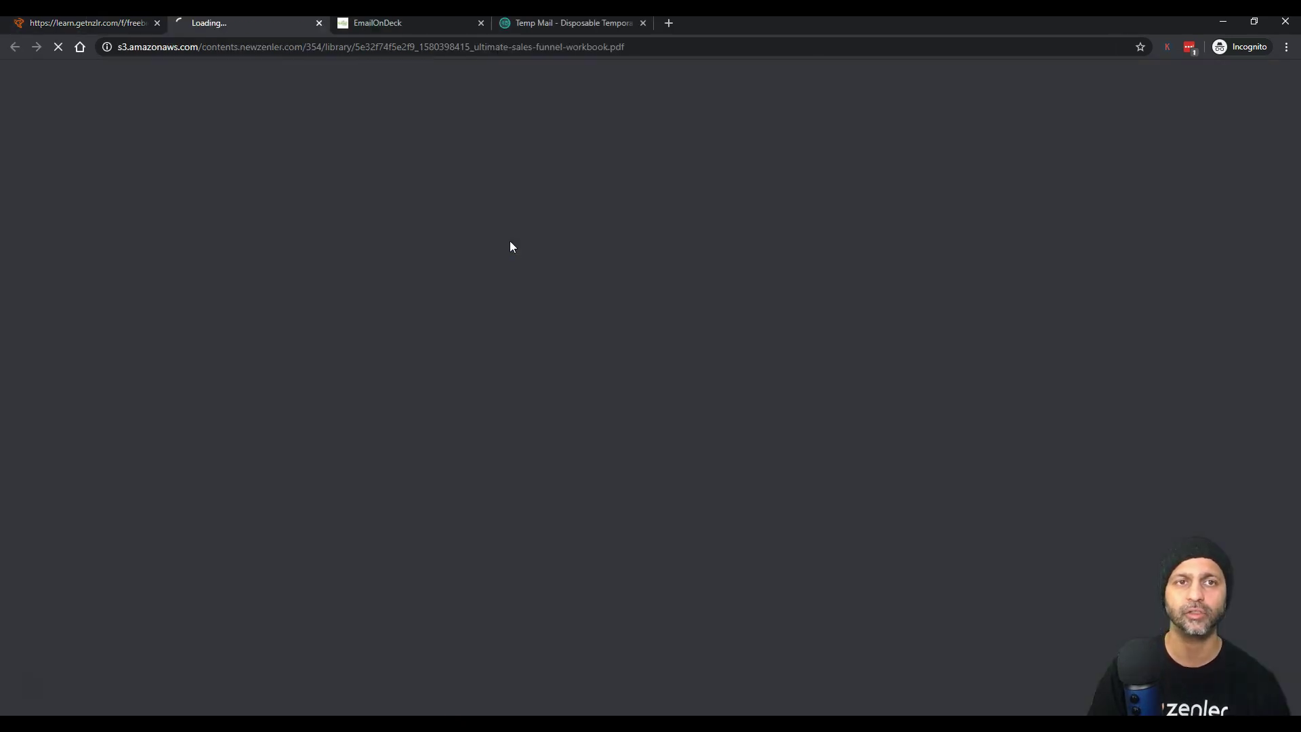
scroll(828, 291, "down", 10)
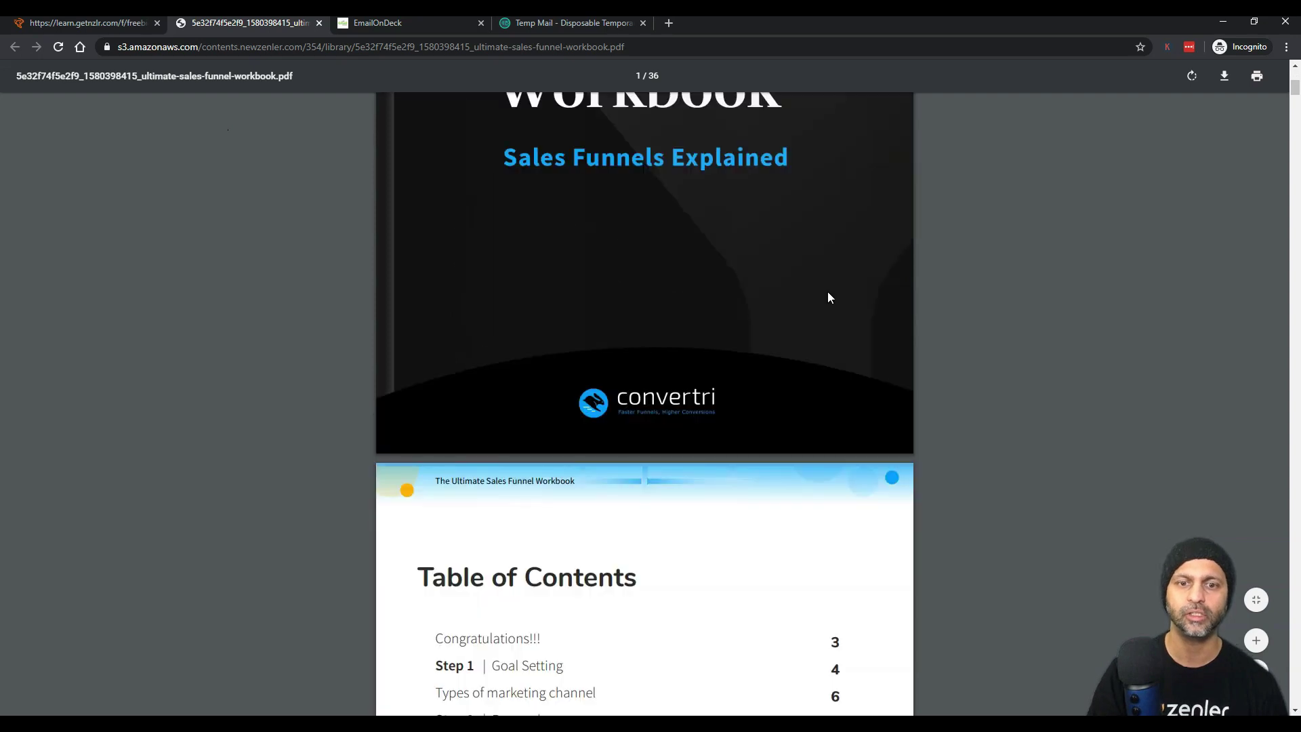
scroll(828, 291, "down", 15)
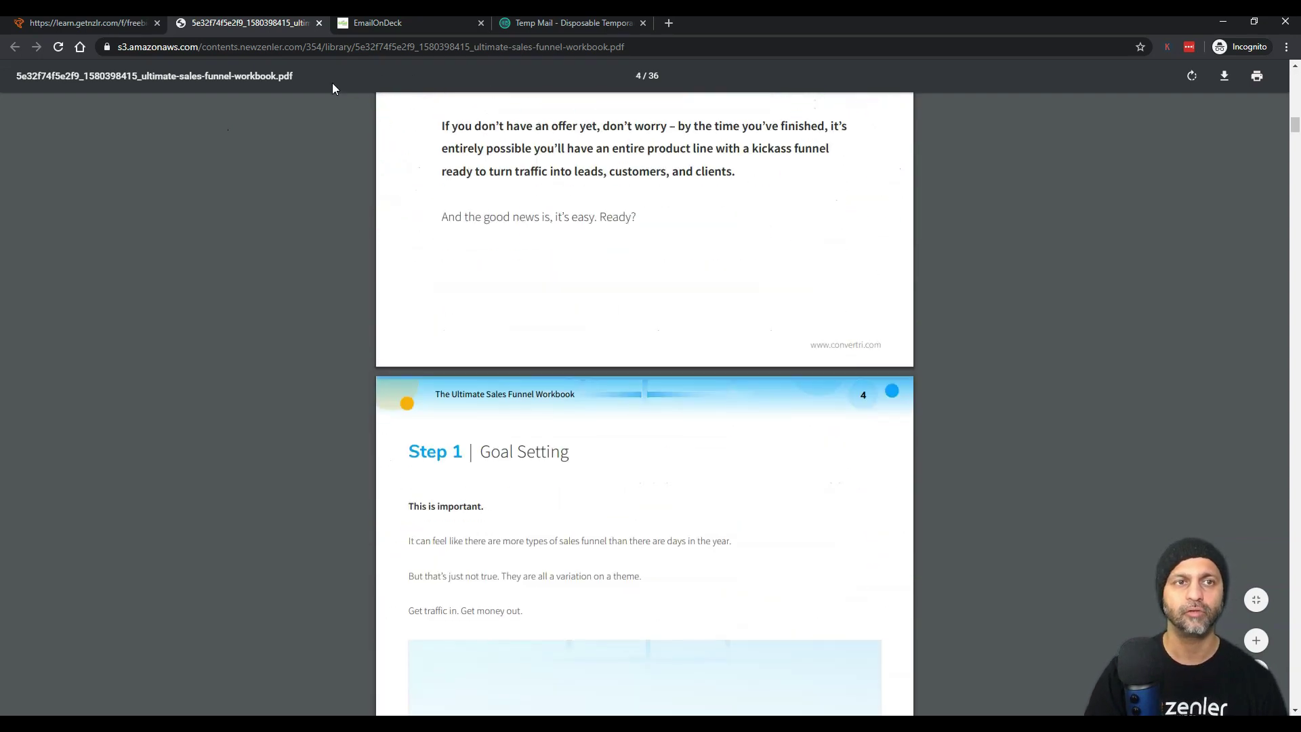
left_click(372, 48)
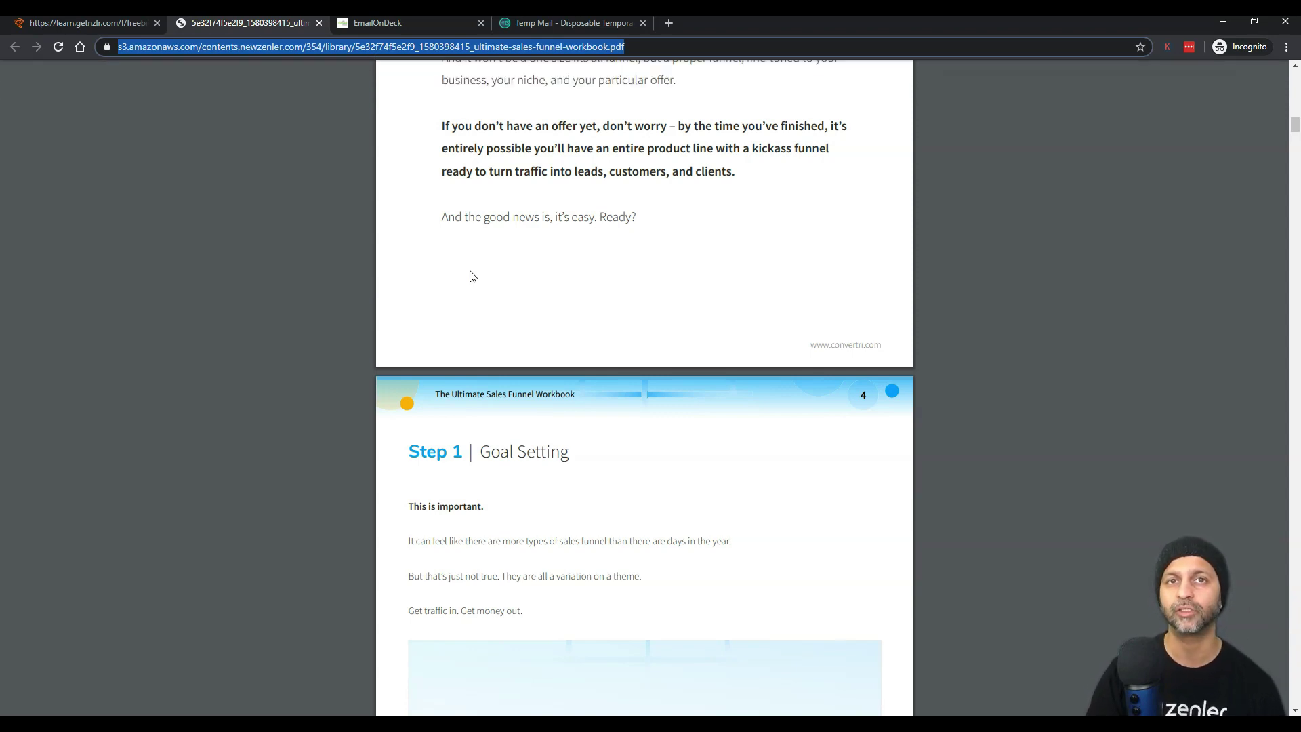
left_click(319, 23)
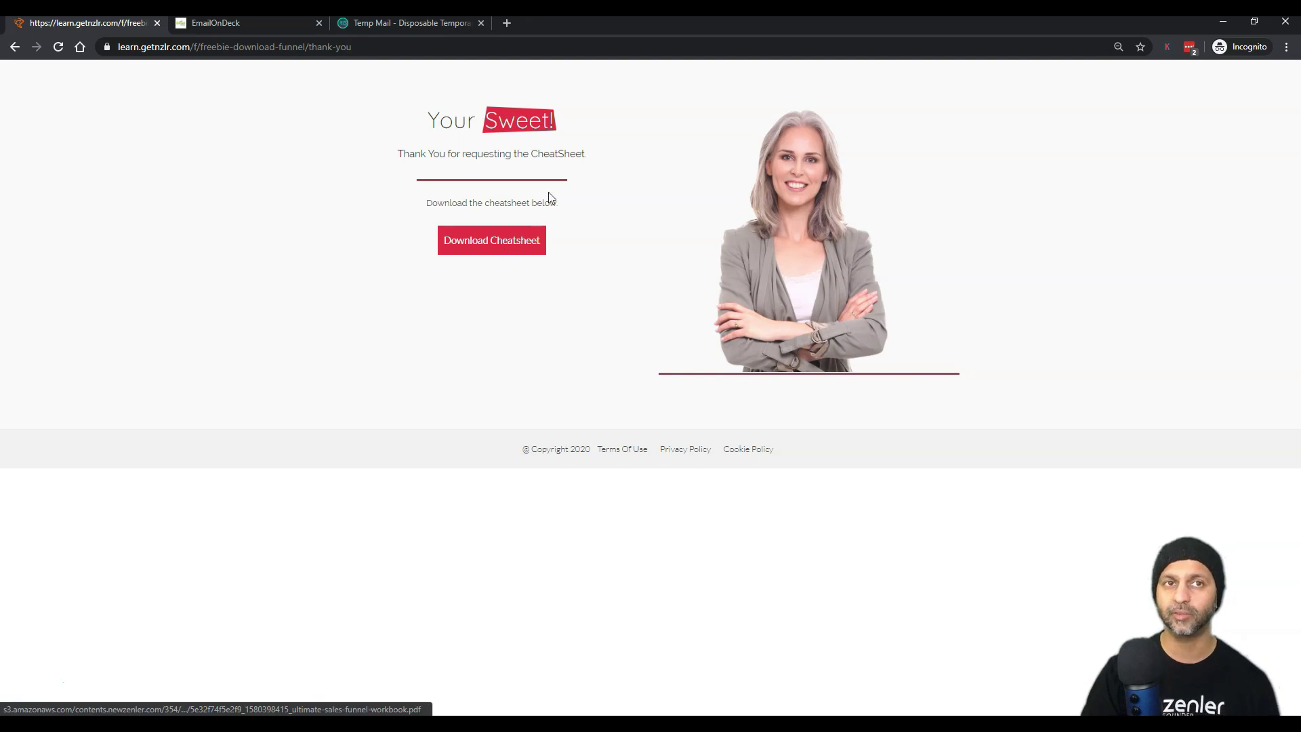
Step: Open the "Thanks for requesting [FREEBIE]" email in the Temp Mail inbox and read its message
left_click(441, 27)
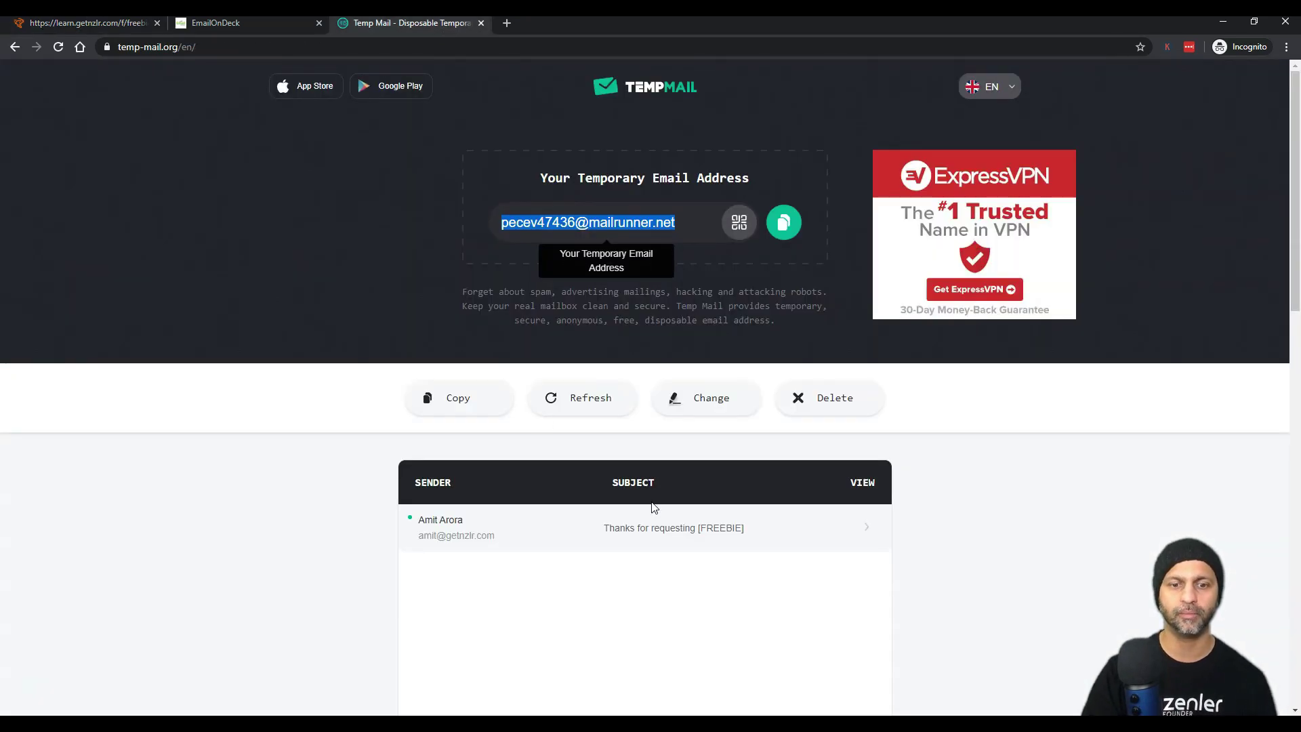
scroll(540, 563, "down", 4)
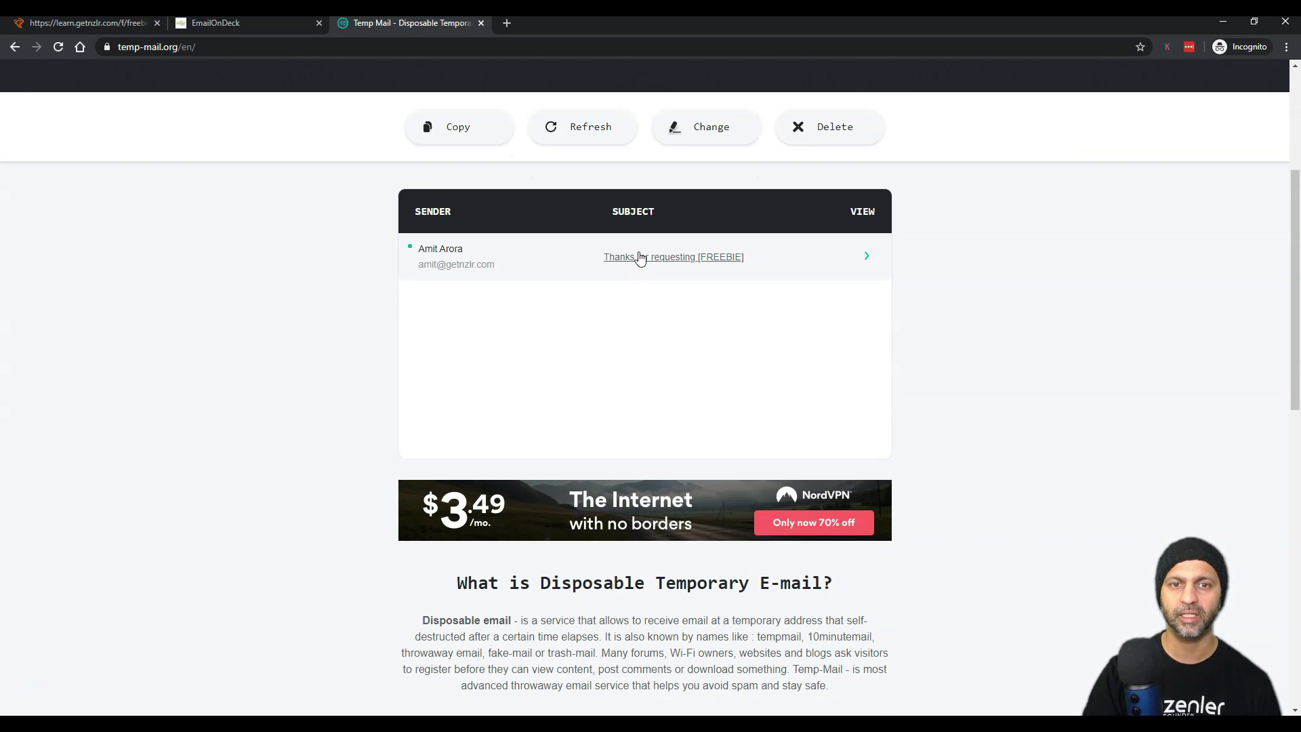
left_click(682, 264)
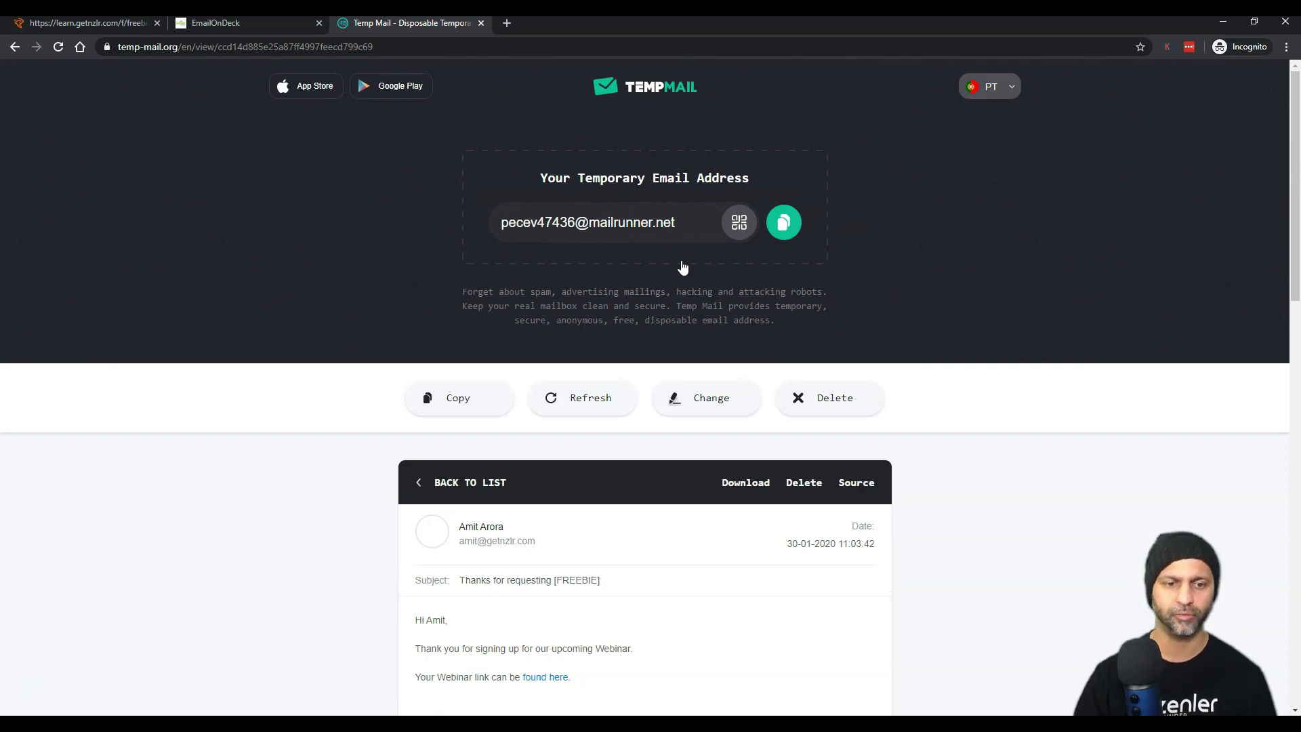
scroll(682, 267, "down", 4)
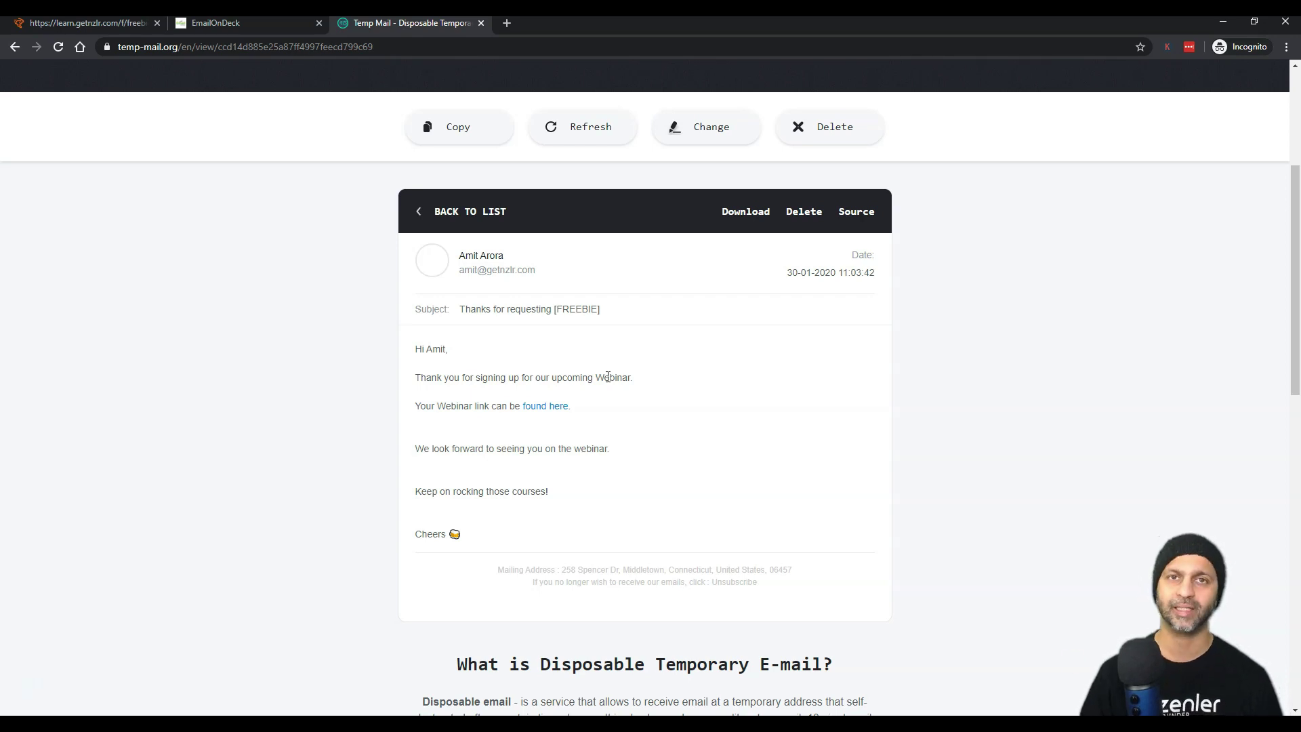
Step: View the webinar page linked in the email and return to the Temp Mail inbox list
left_click(540, 409)
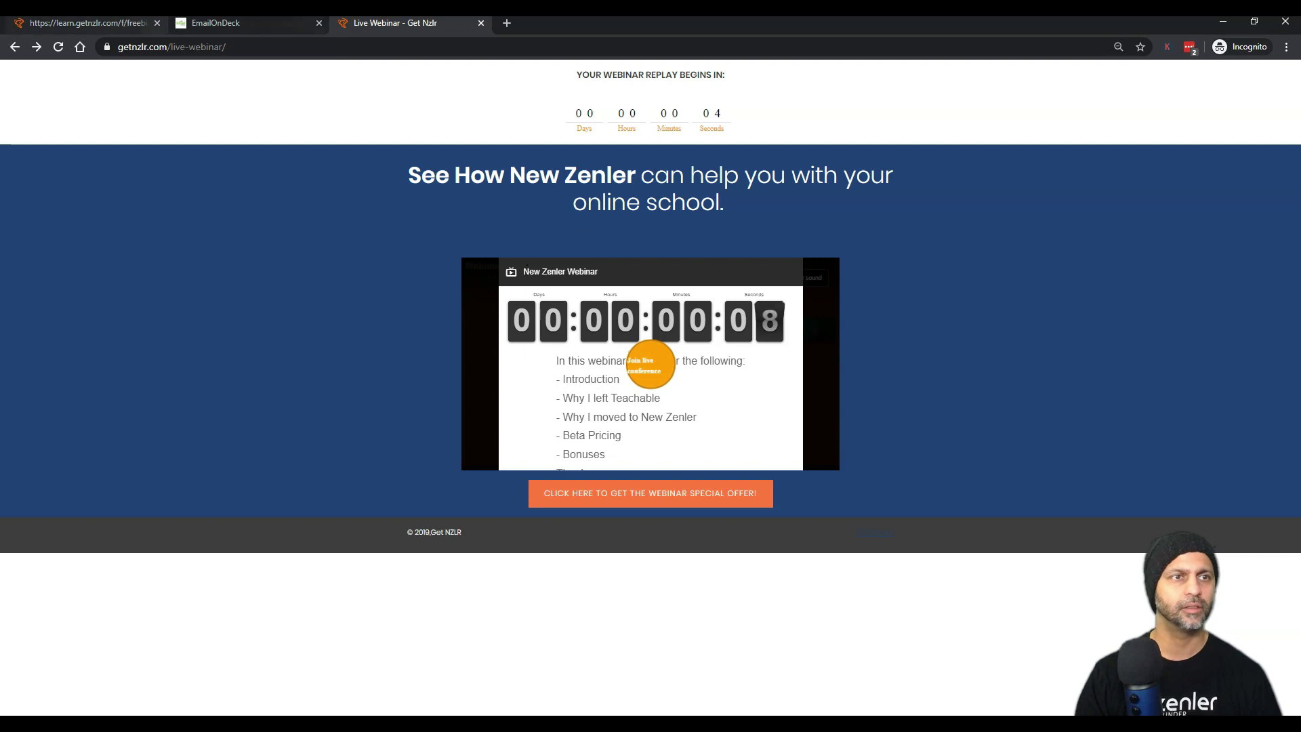
left_click(14, 47)
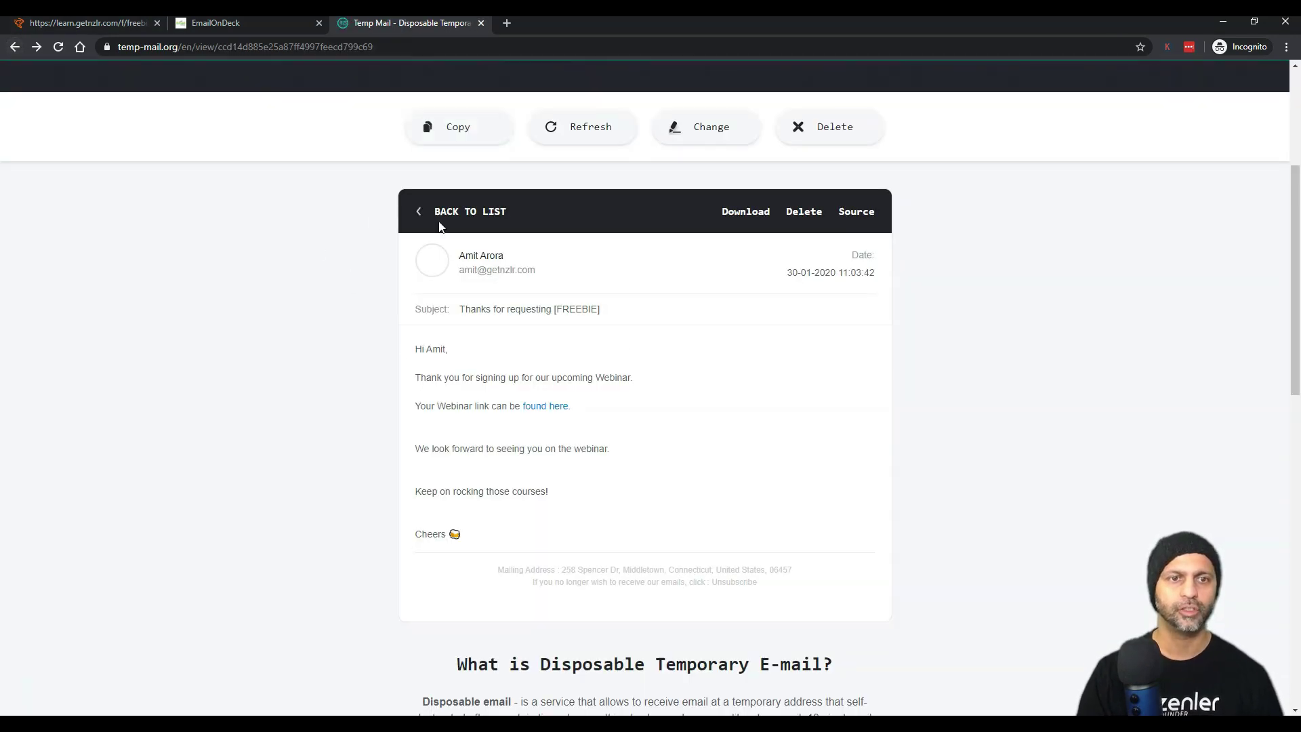
left_click(437, 212)
scroll(954, 406, "down", 2)
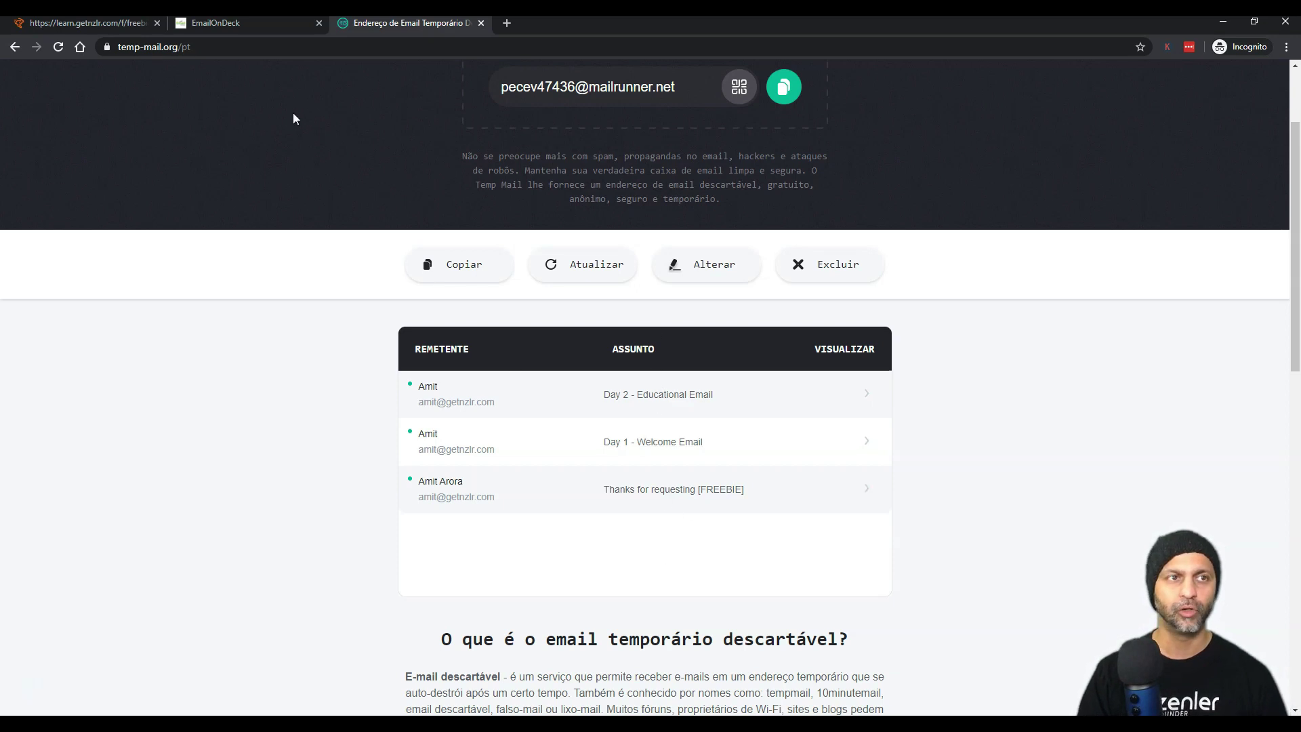
Step: Switch to the EmailOnDeck inbox, close Temp Mail, and open the "Day 4 - Launch Email" message
left_click(245, 23)
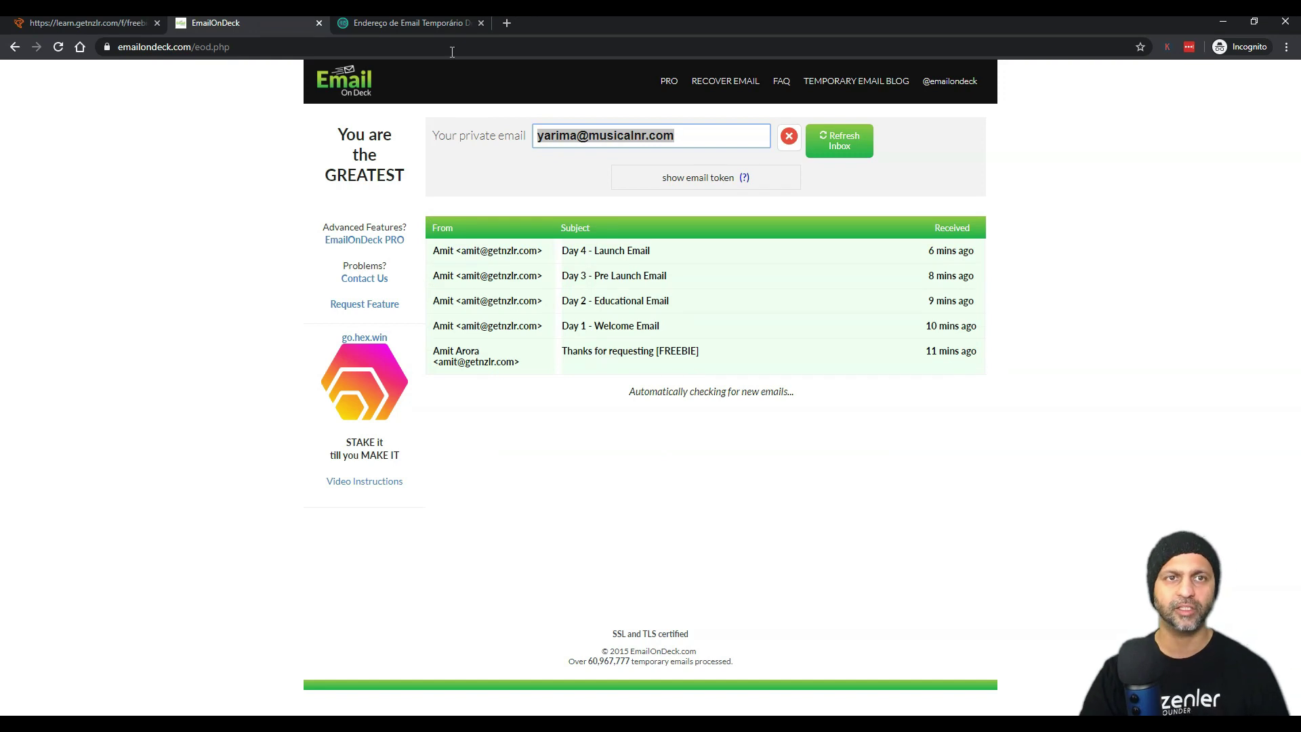
left_click(481, 23)
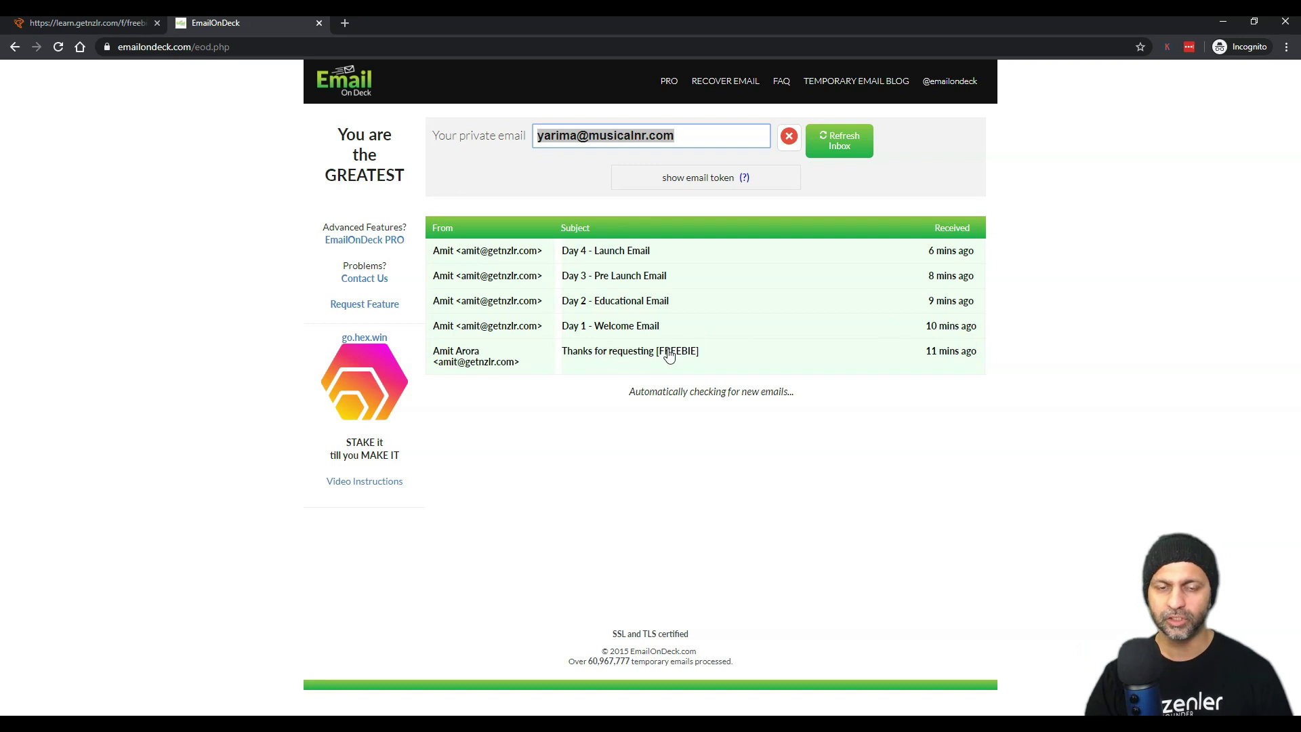
left_click(636, 253)
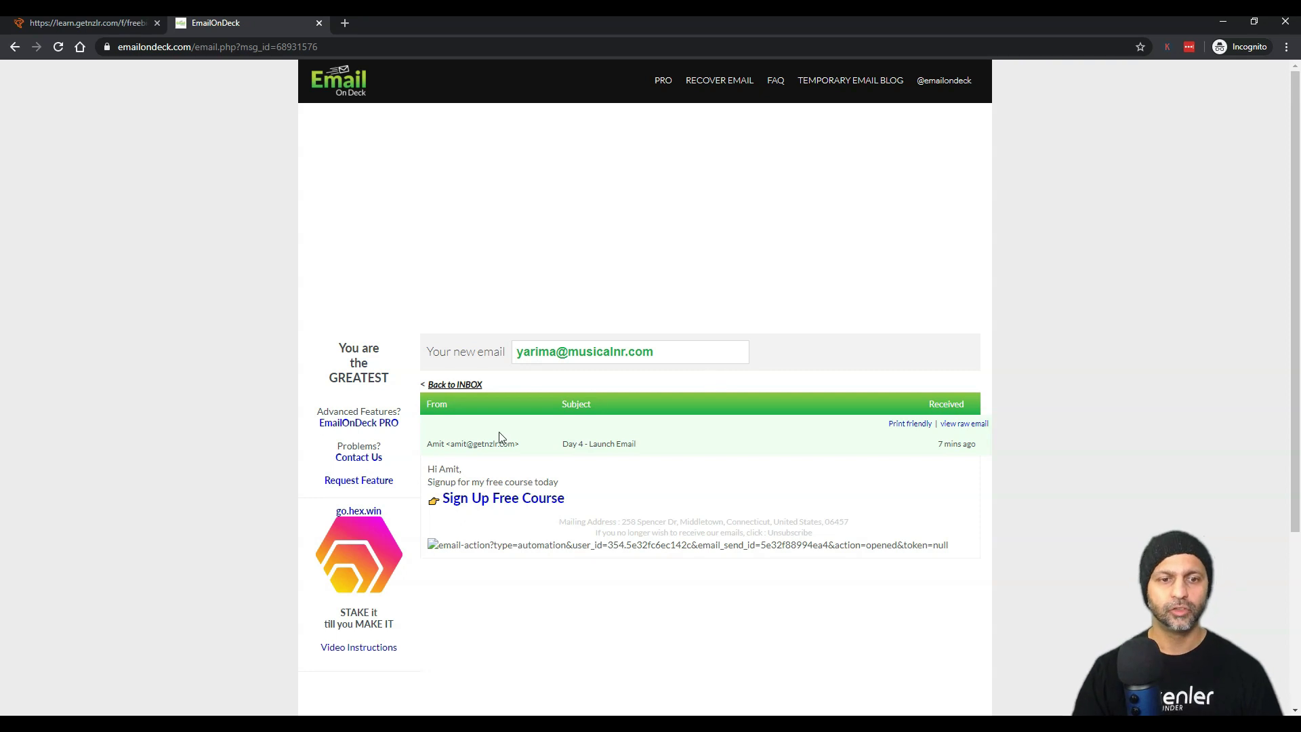
scroll(624, 465, "down", 4)
scroll(572, 325, "up", 3)
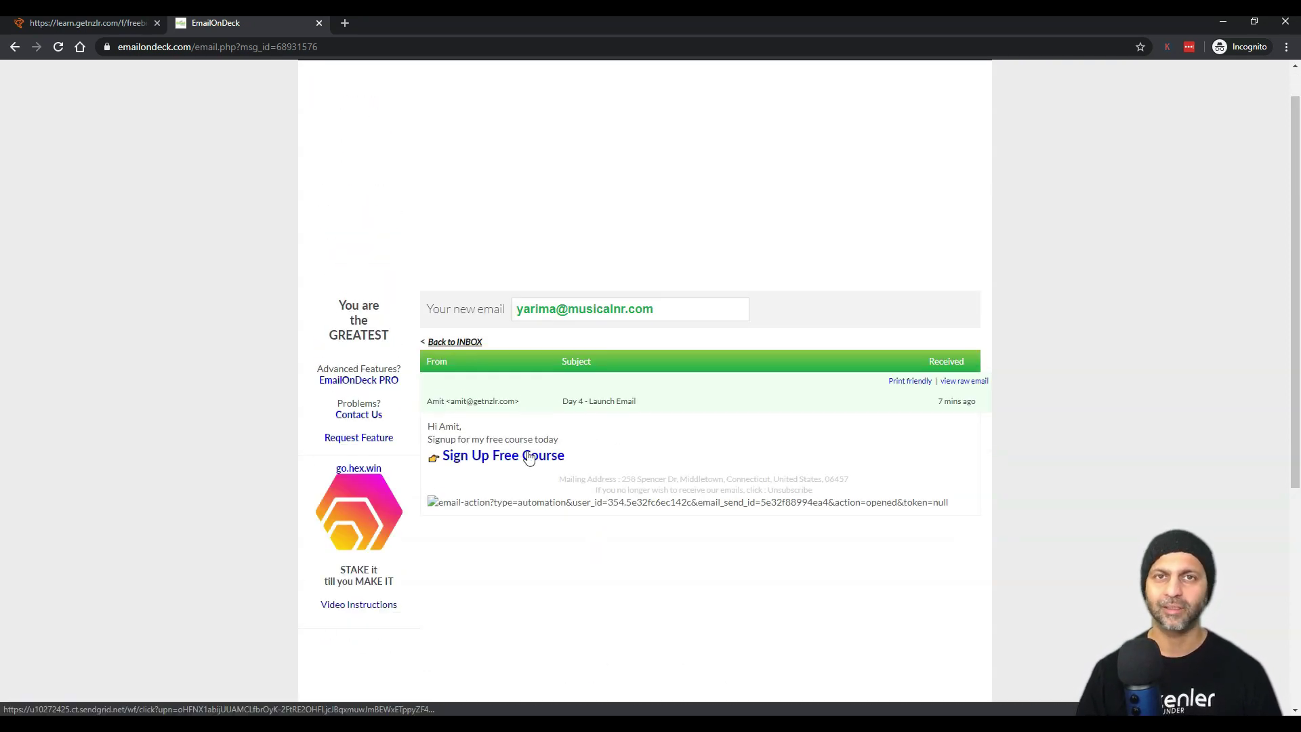
Step: Follow the email's Sign Up Free Course link and examine the whole sales page, including testimonials, bonuses, pricing plans and FAQ
left_click(478, 455)
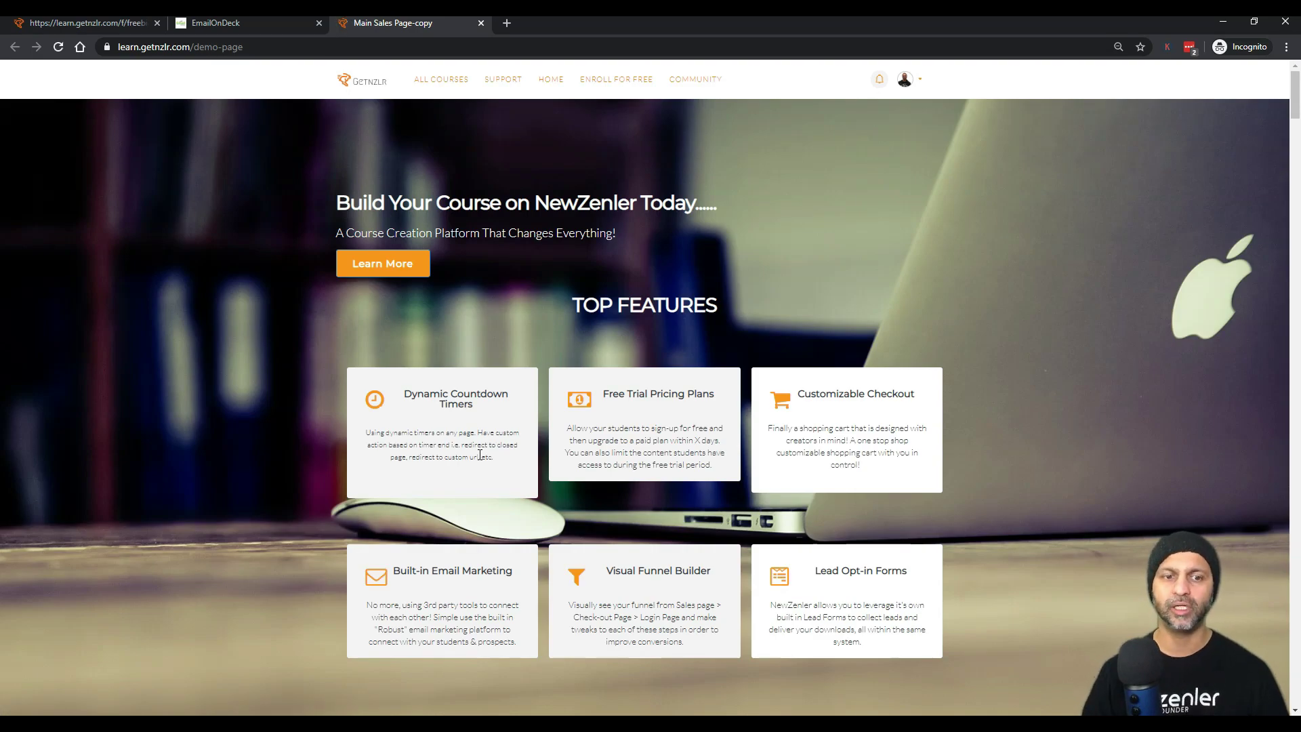
scroll(813, 228, "down", 5)
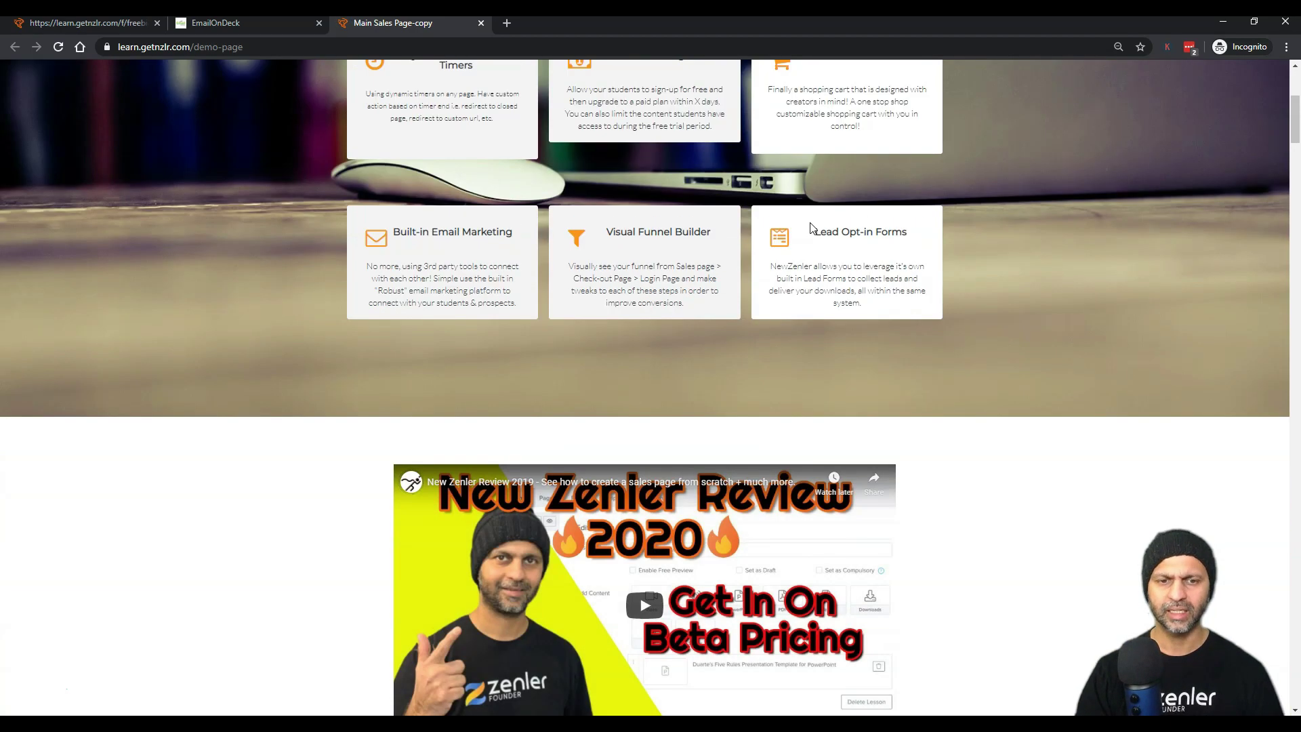
scroll(813, 227, "down", 7)
scroll(813, 227, "down", 16)
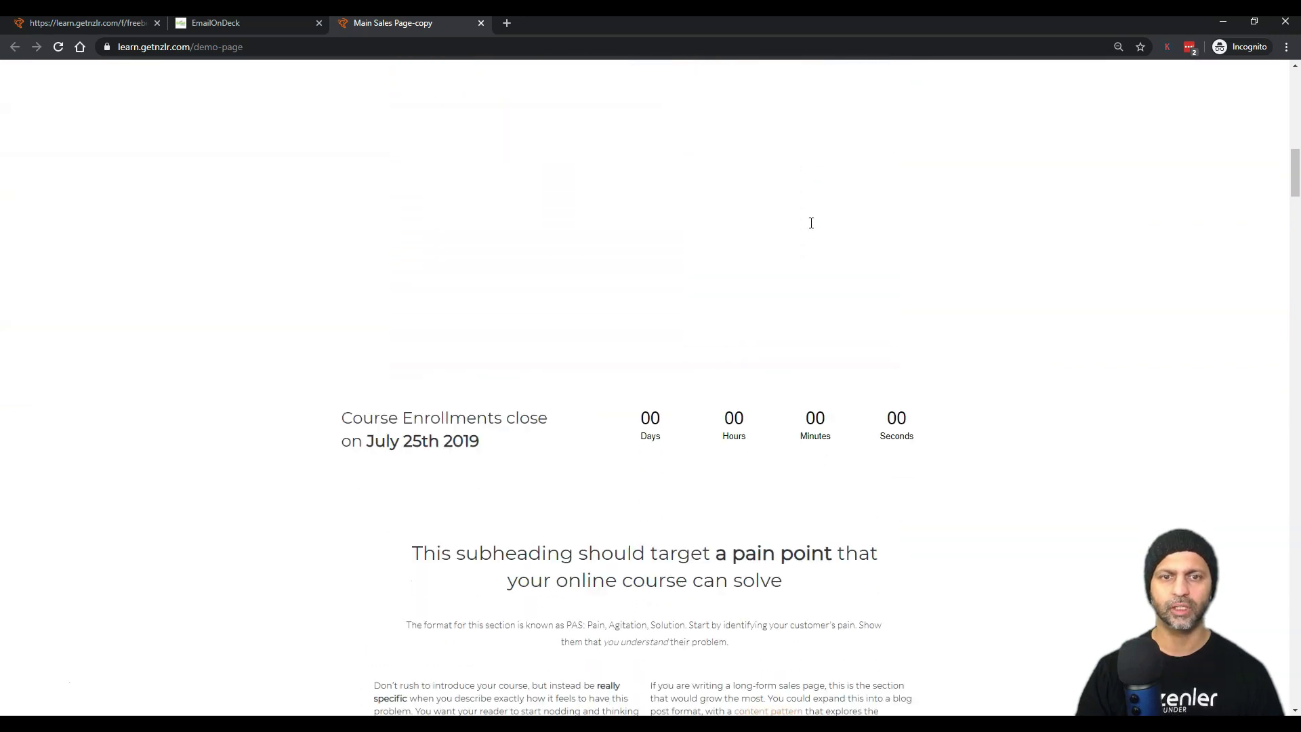
scroll(811, 223, "down", 20)
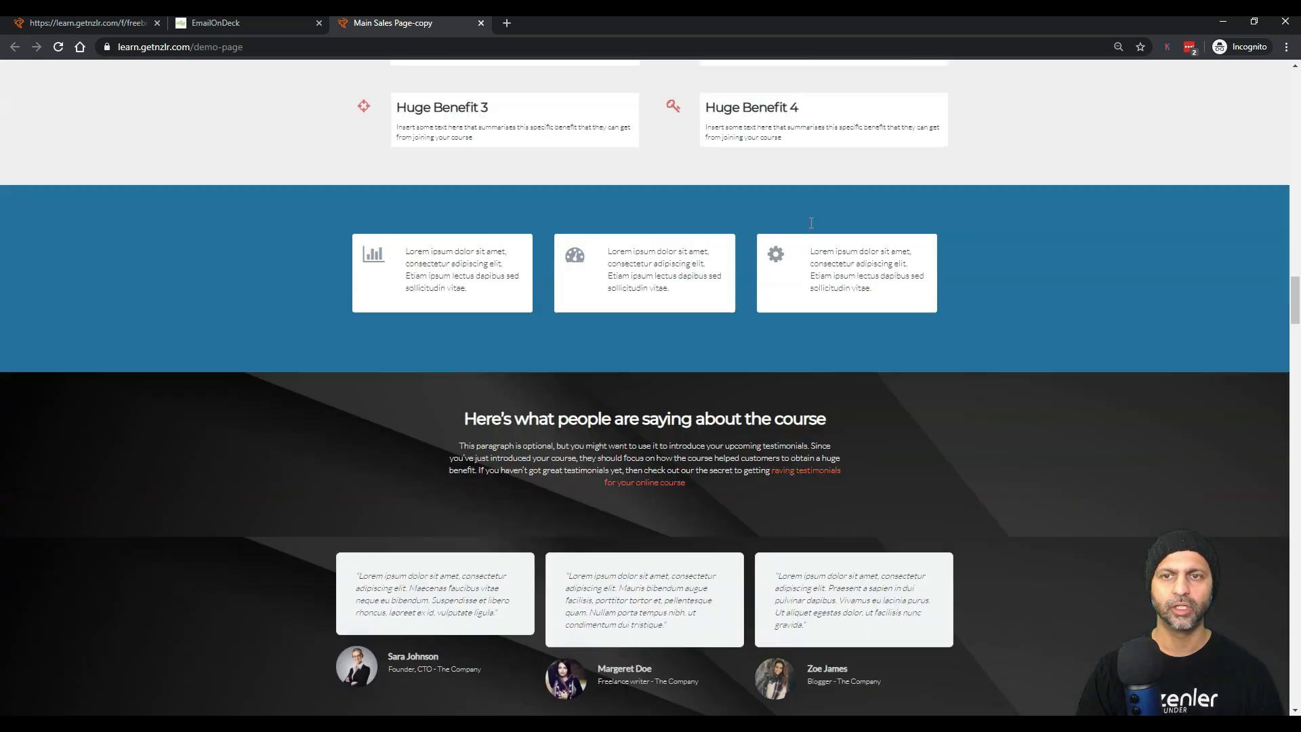
scroll(811, 223, "down", 20)
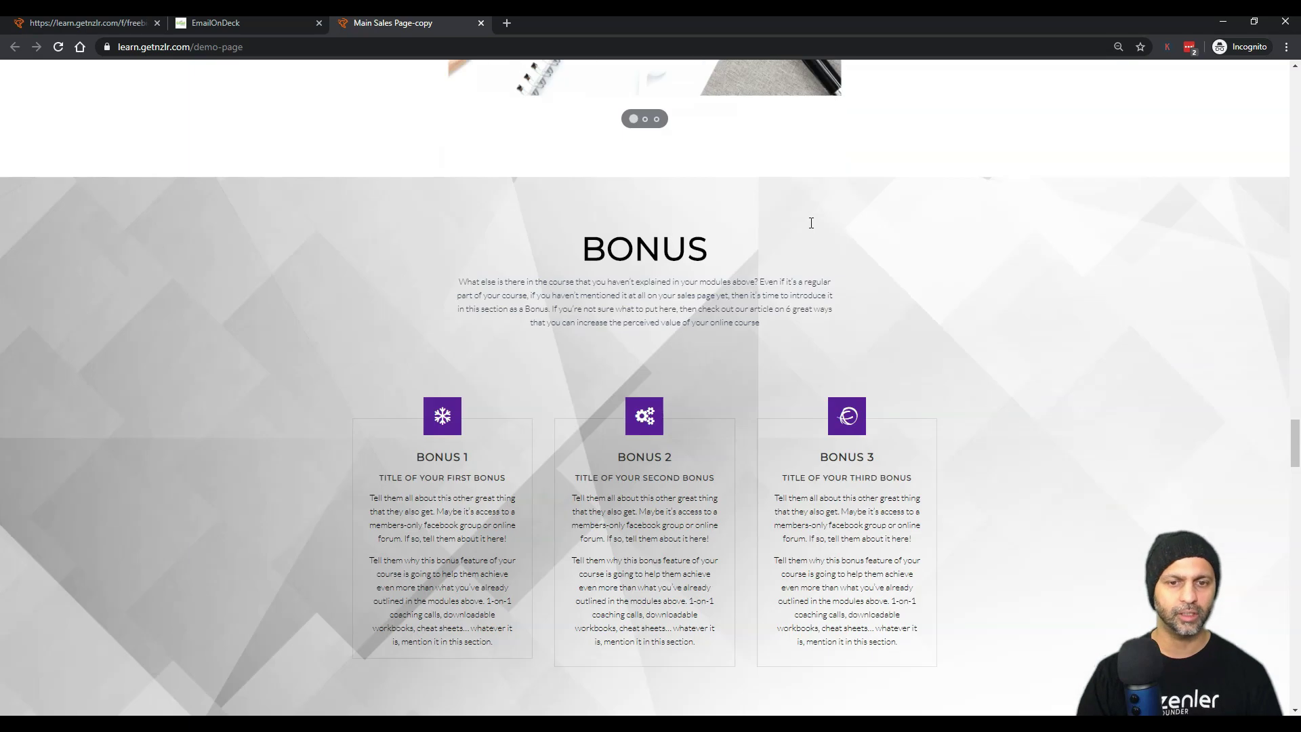
scroll(811, 223, "down", 10)
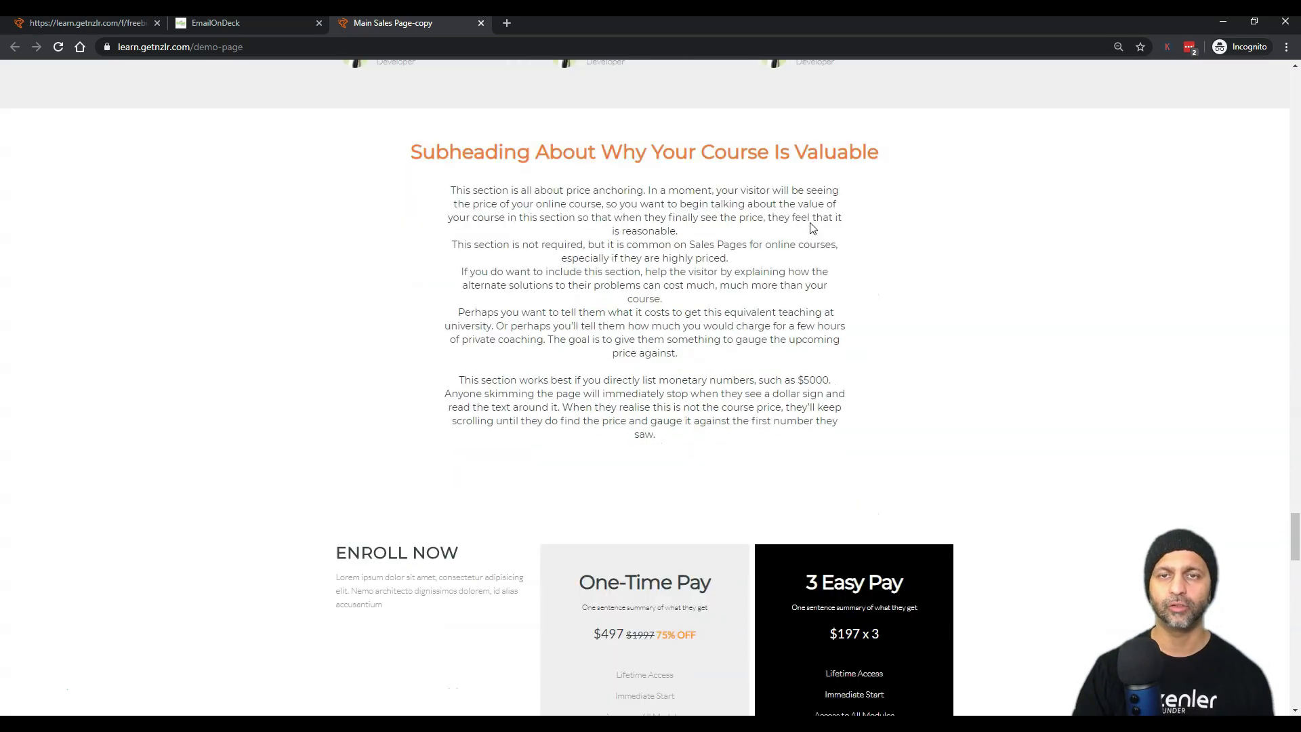
scroll(811, 228, "down", 5)
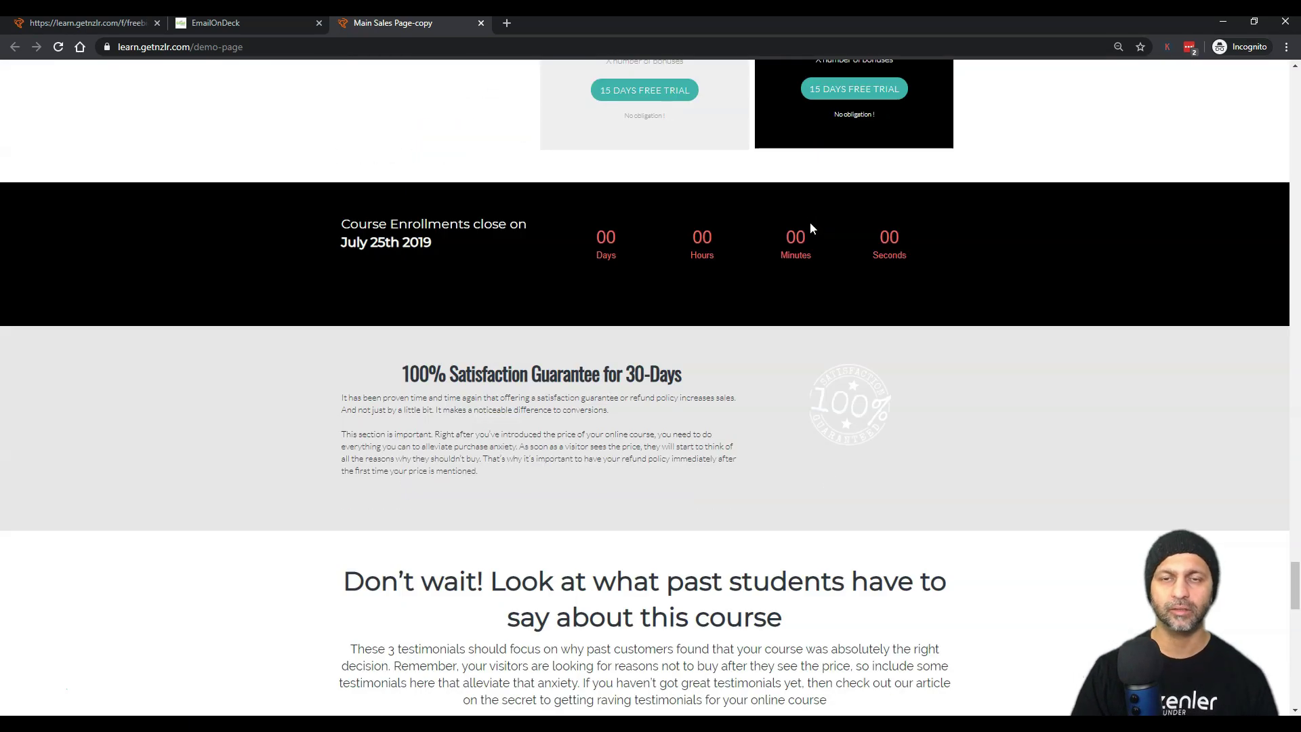
scroll(810, 224, "down", 5)
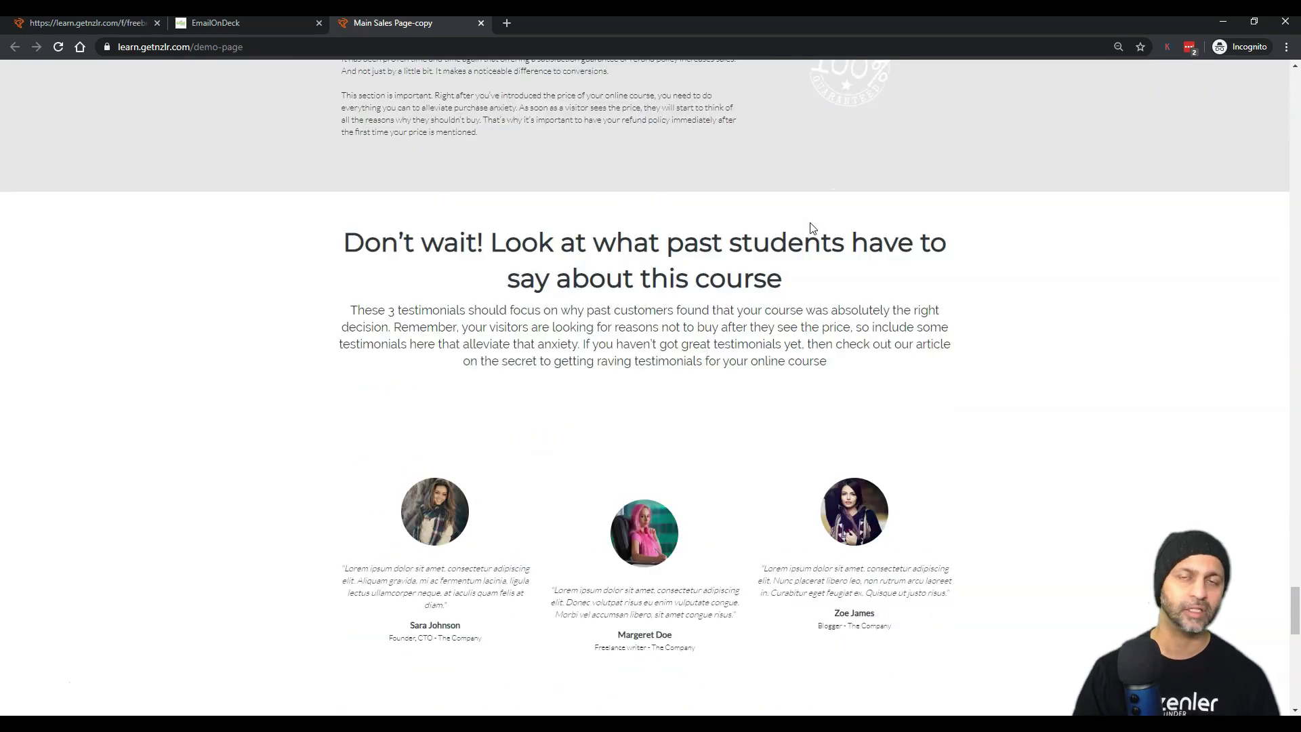
scroll(811, 228, "down", 13)
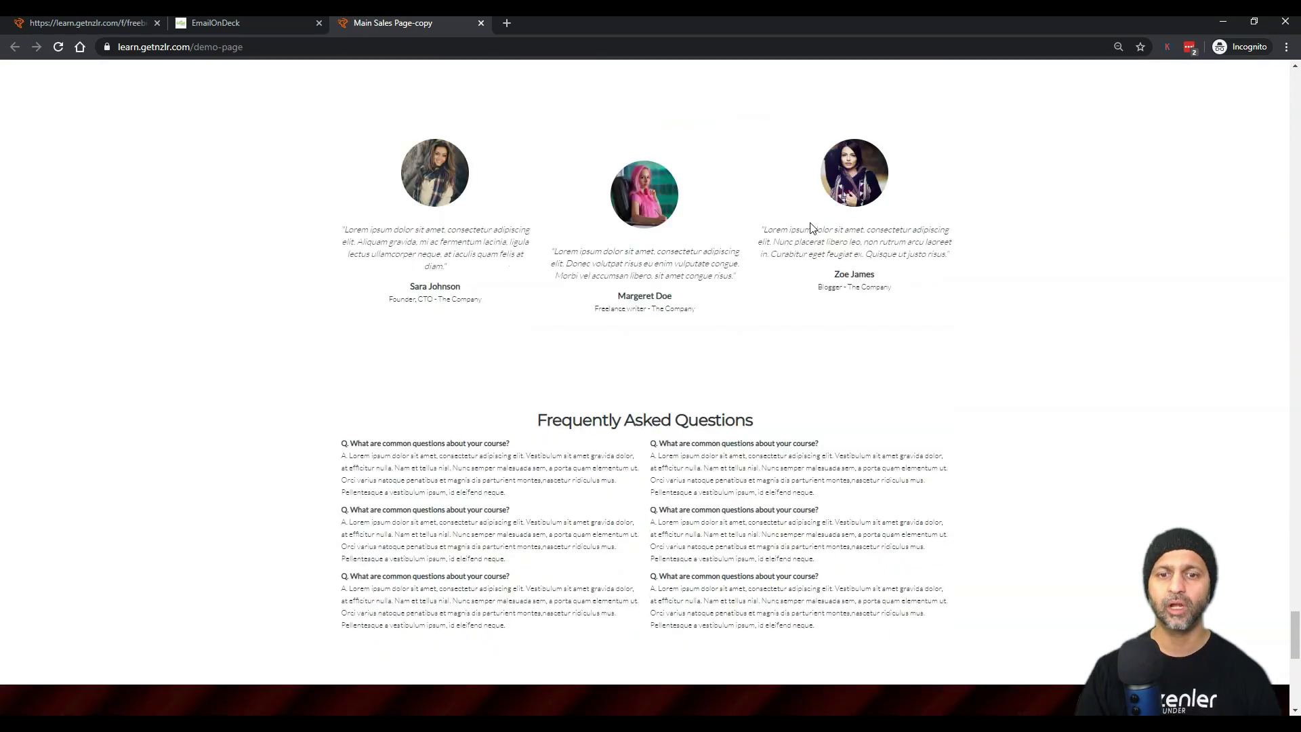
scroll(810, 227, "down", 2)
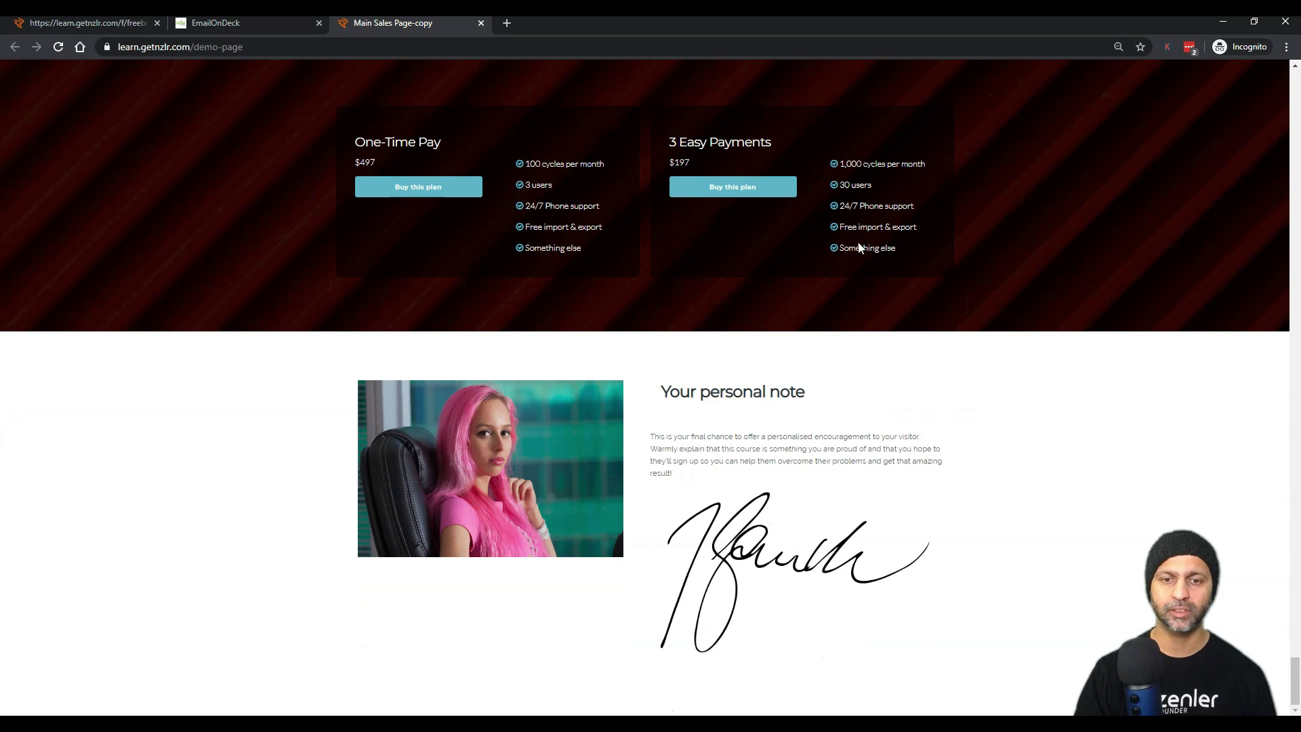
left_click_drag(1295, 676, 1296, 144)
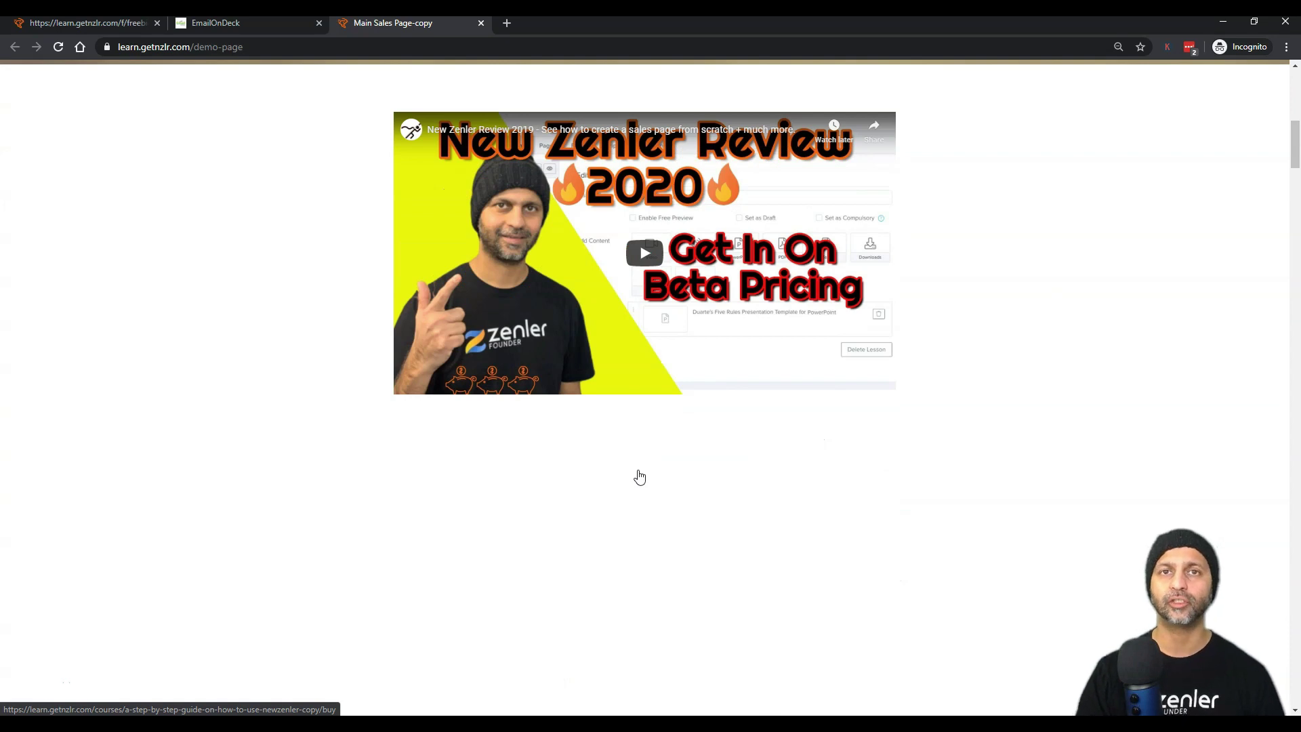
scroll(640, 477, "up", 10)
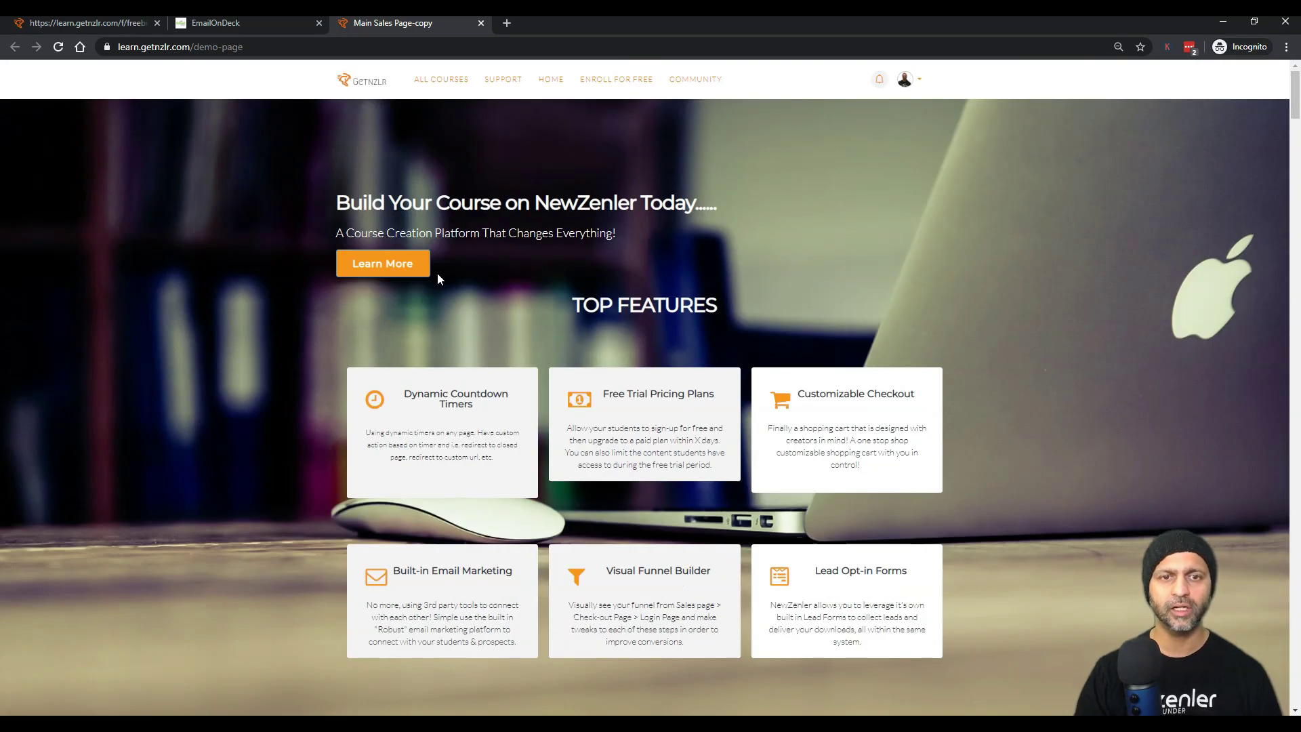
Step: Follow Learn More to the sales page video, find the 35% discount offer, and open its Enroll Now checkout page to review it
left_click(410, 270)
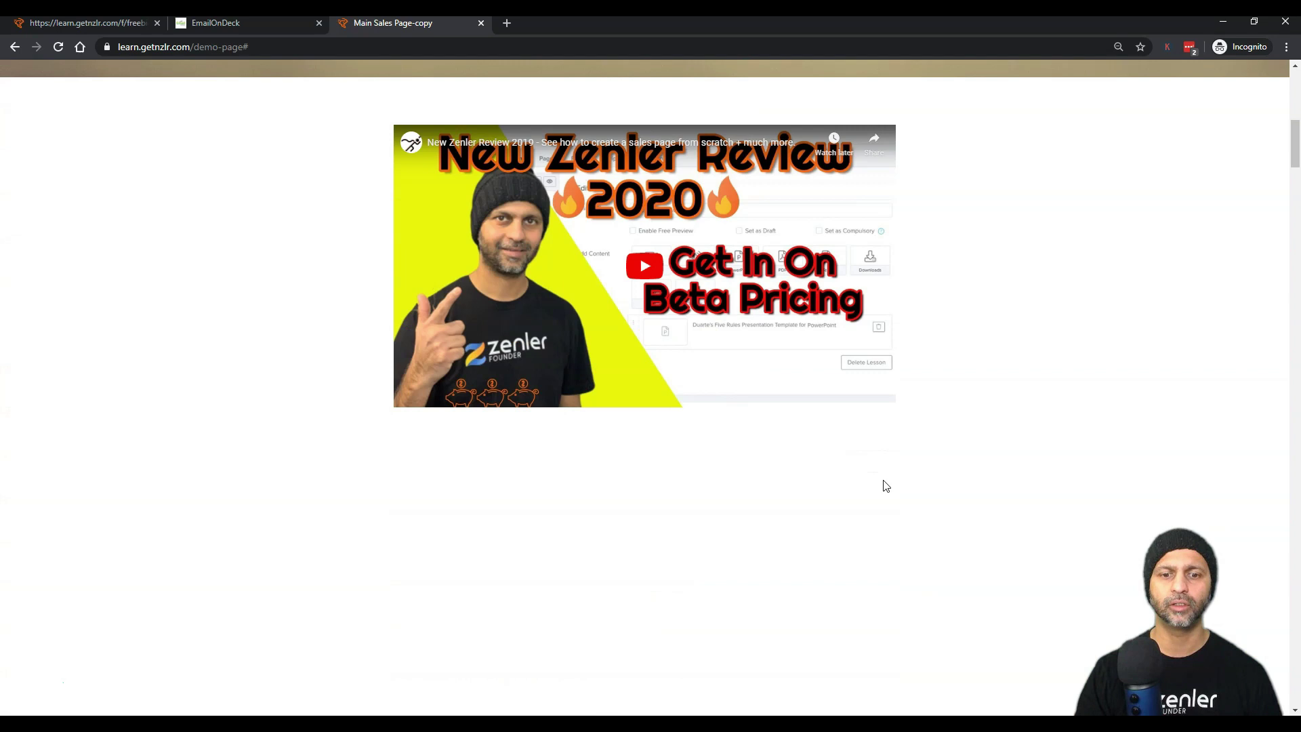
scroll(1008, 447, "down", 5)
scroll(1006, 444, "down", 15)
scroll(1006, 443, "up", 1)
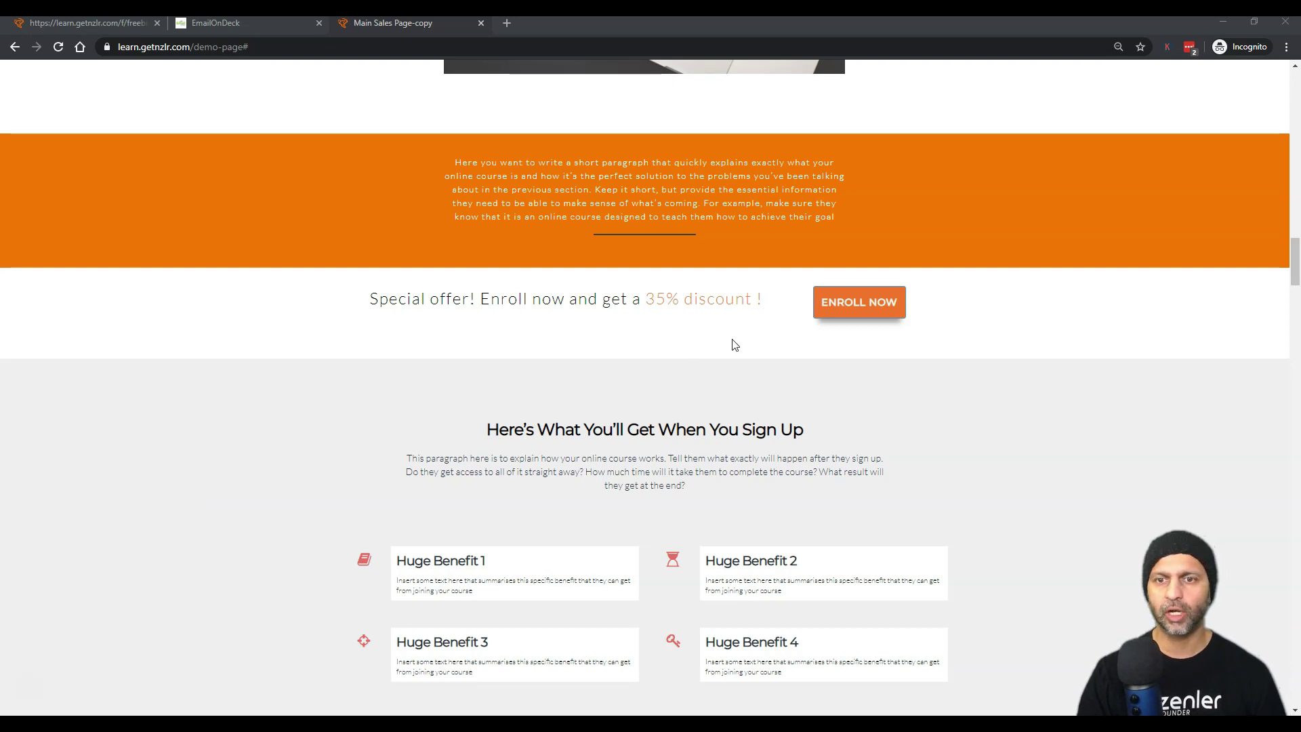
left_click(863, 317)
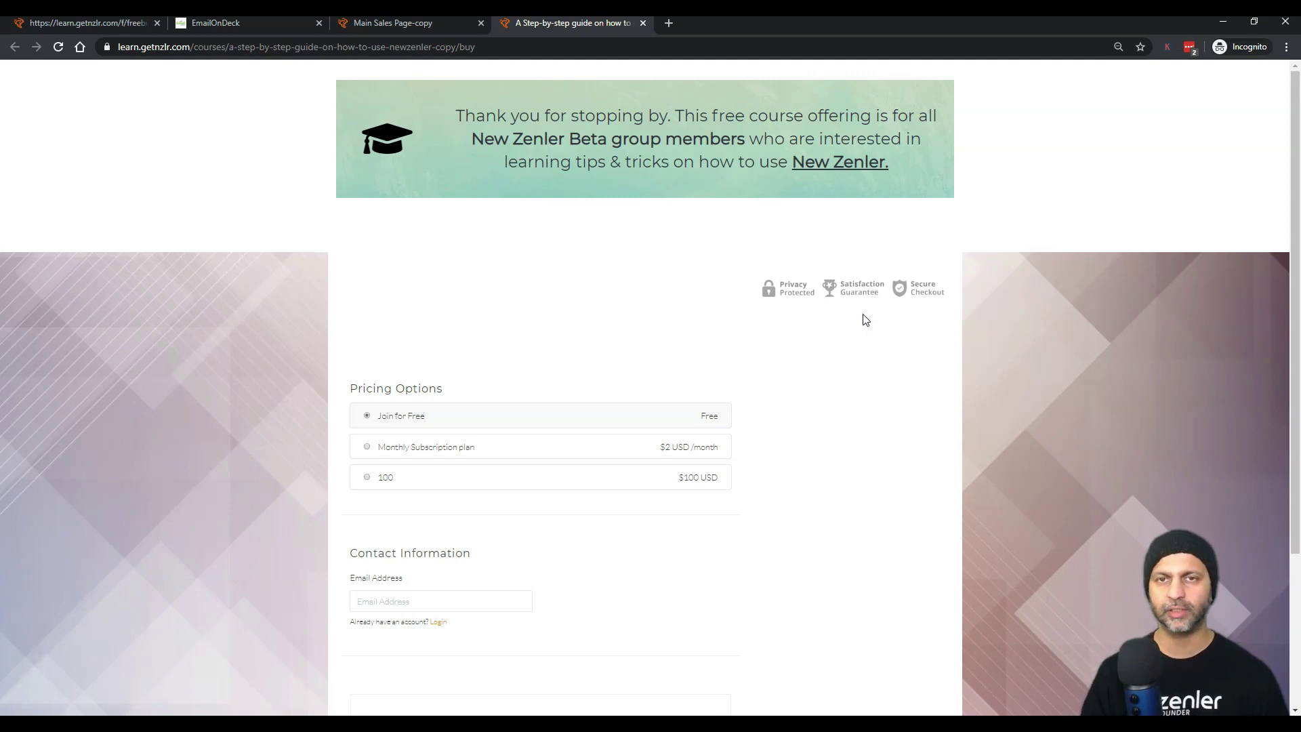
scroll(728, 344, "down", 3)
scroll(738, 351, "up", 3)
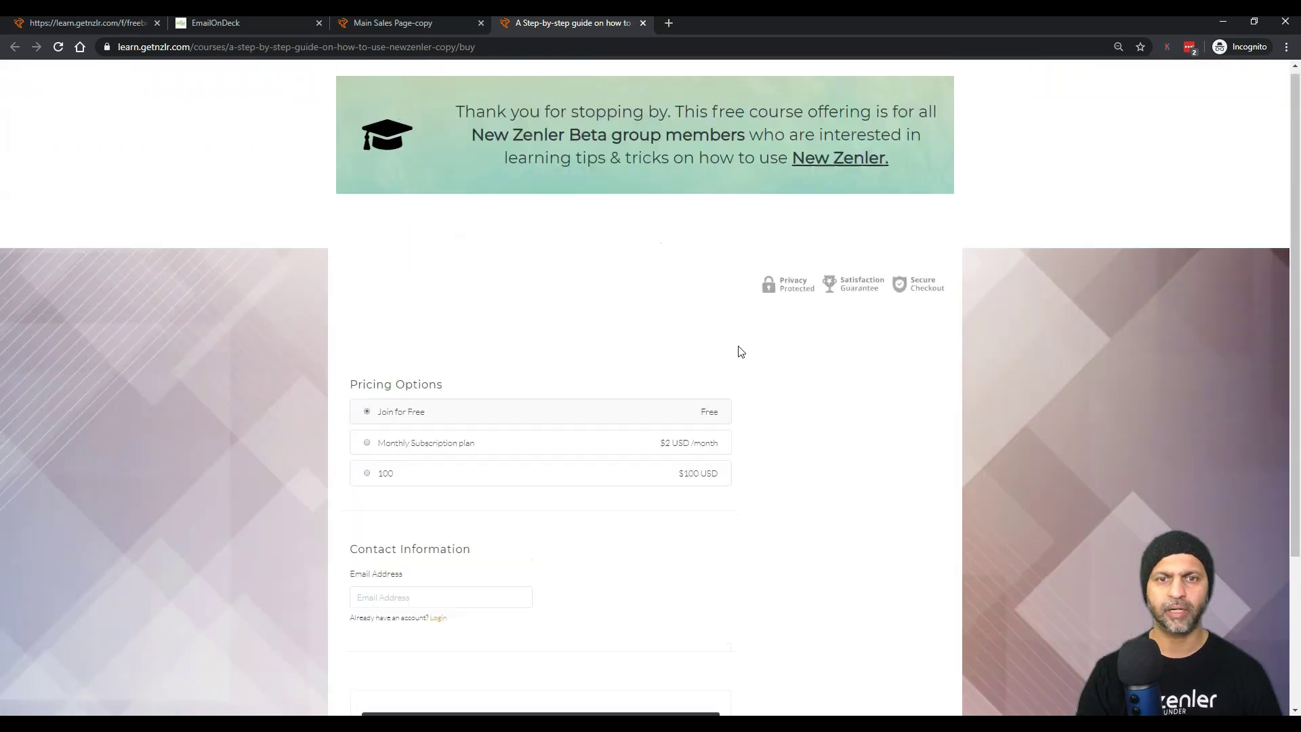
Step: Choose the $100 USD pricing option on the checkout page and redeem the coupon ONETIMEDISCOUNT
left_click(366, 476)
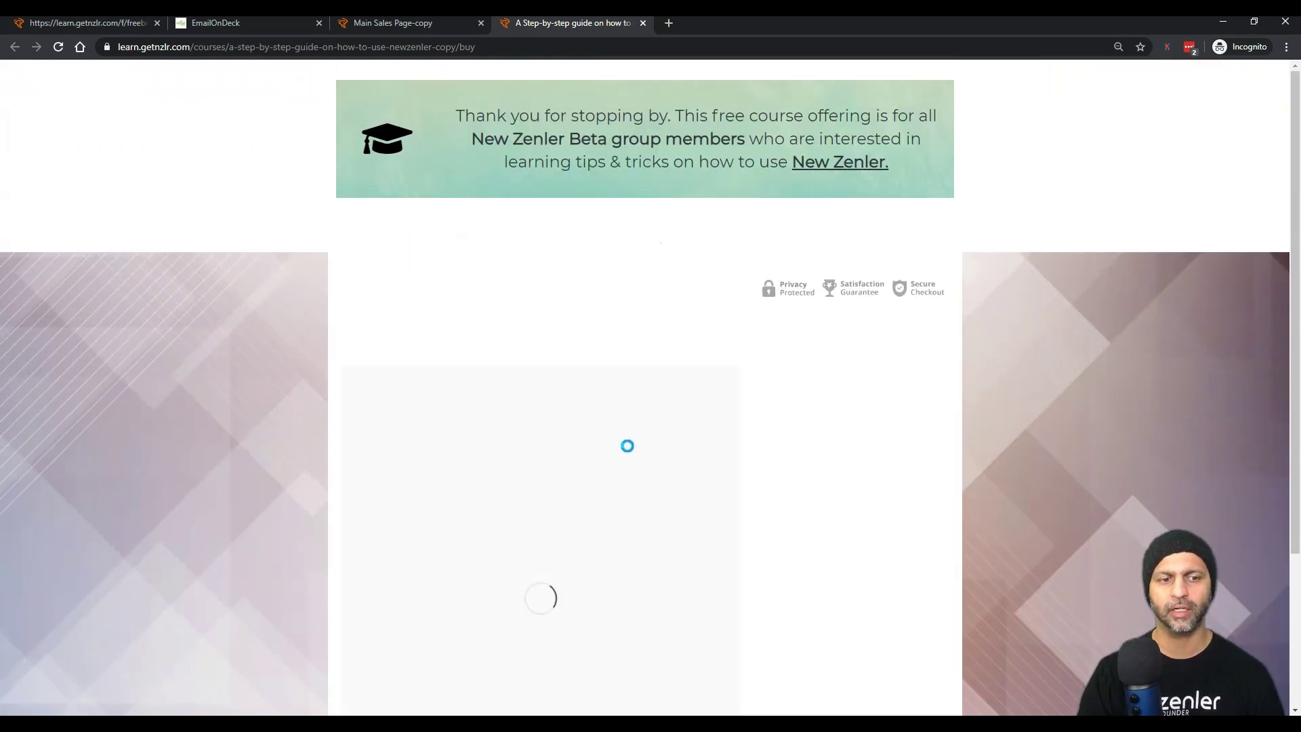
scroll(627, 454, "down", 2)
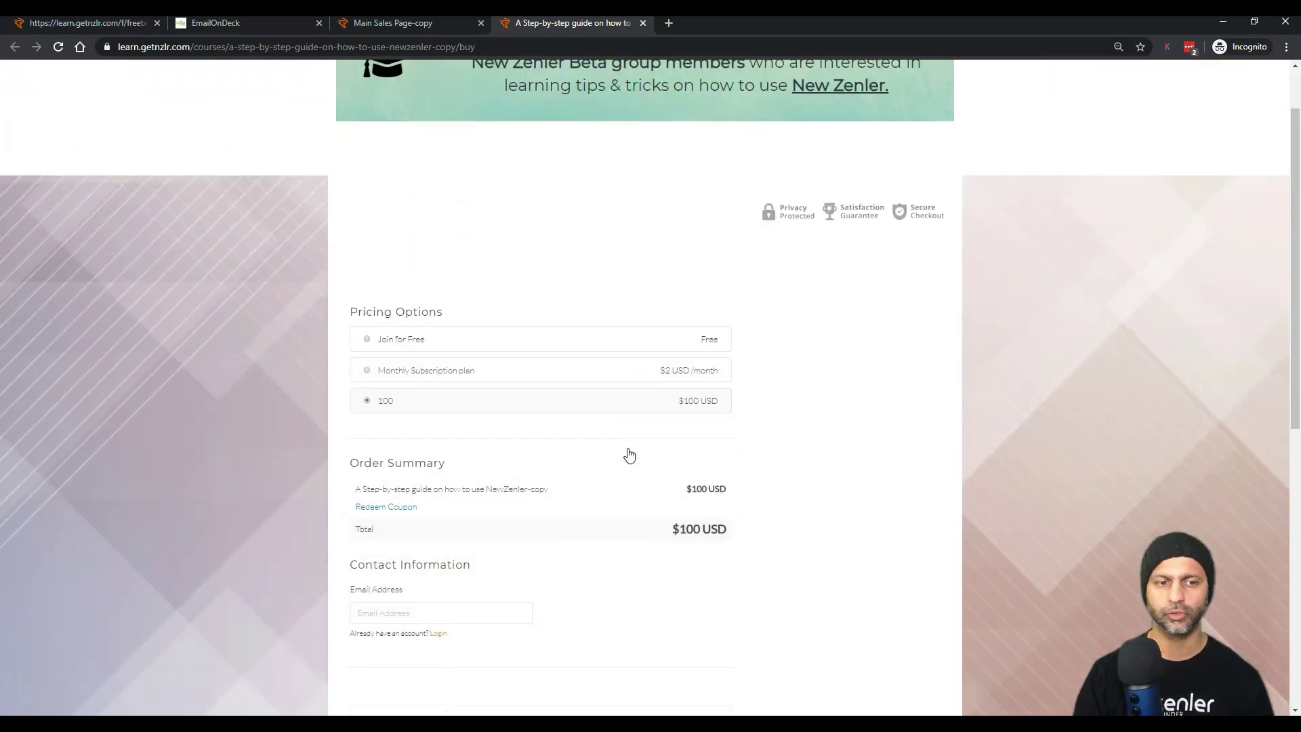
left_click(397, 448)
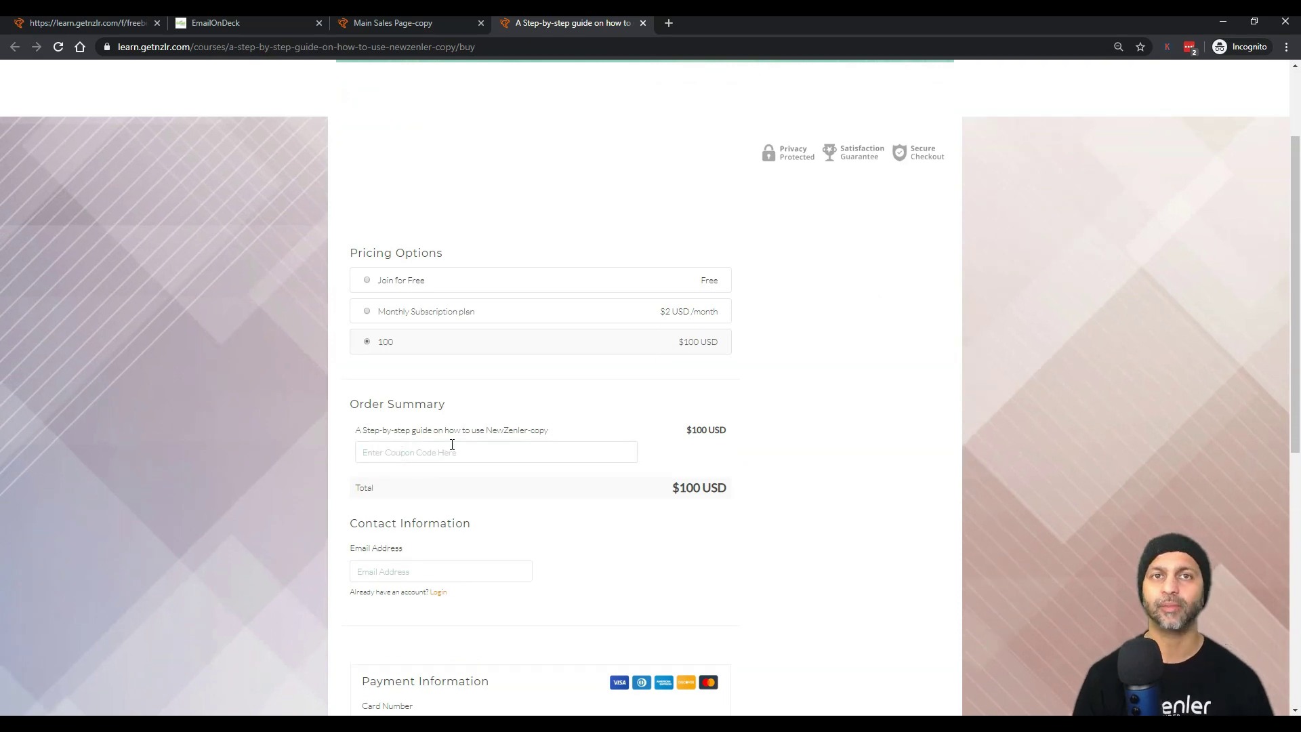
left_click(449, 451)
type("ONETIMEDISCOUNT")
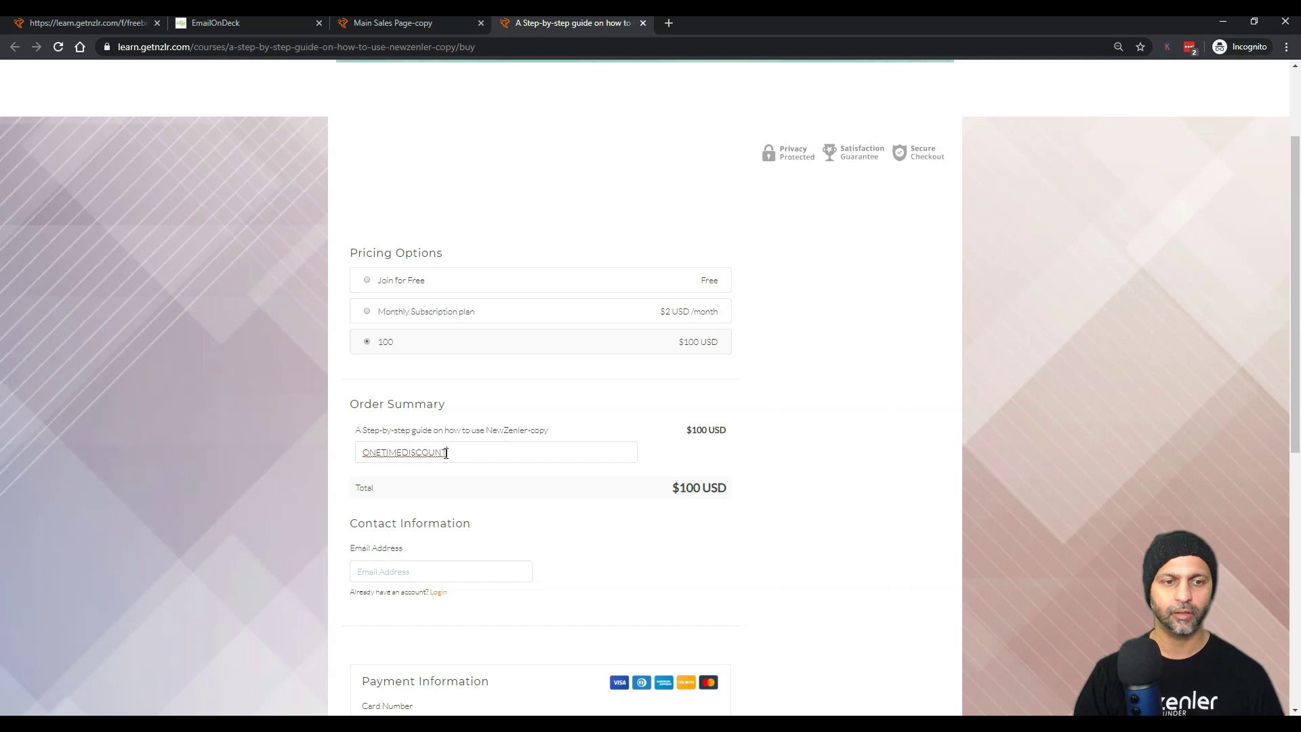
left_click(418, 485)
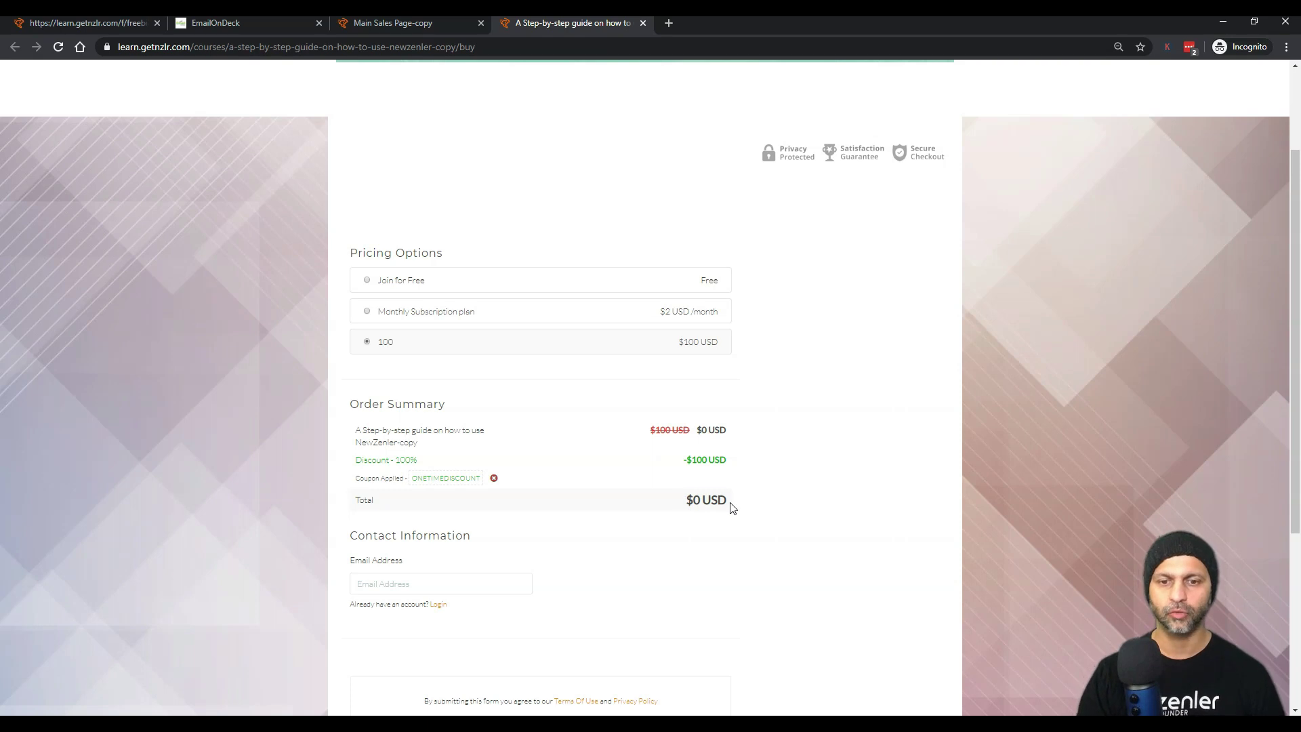
Step: Copy the temporary e-mail address from EmailOnDeck into the checkout's contact information, continue, and buy the course
scroll(732, 508, "down", 2)
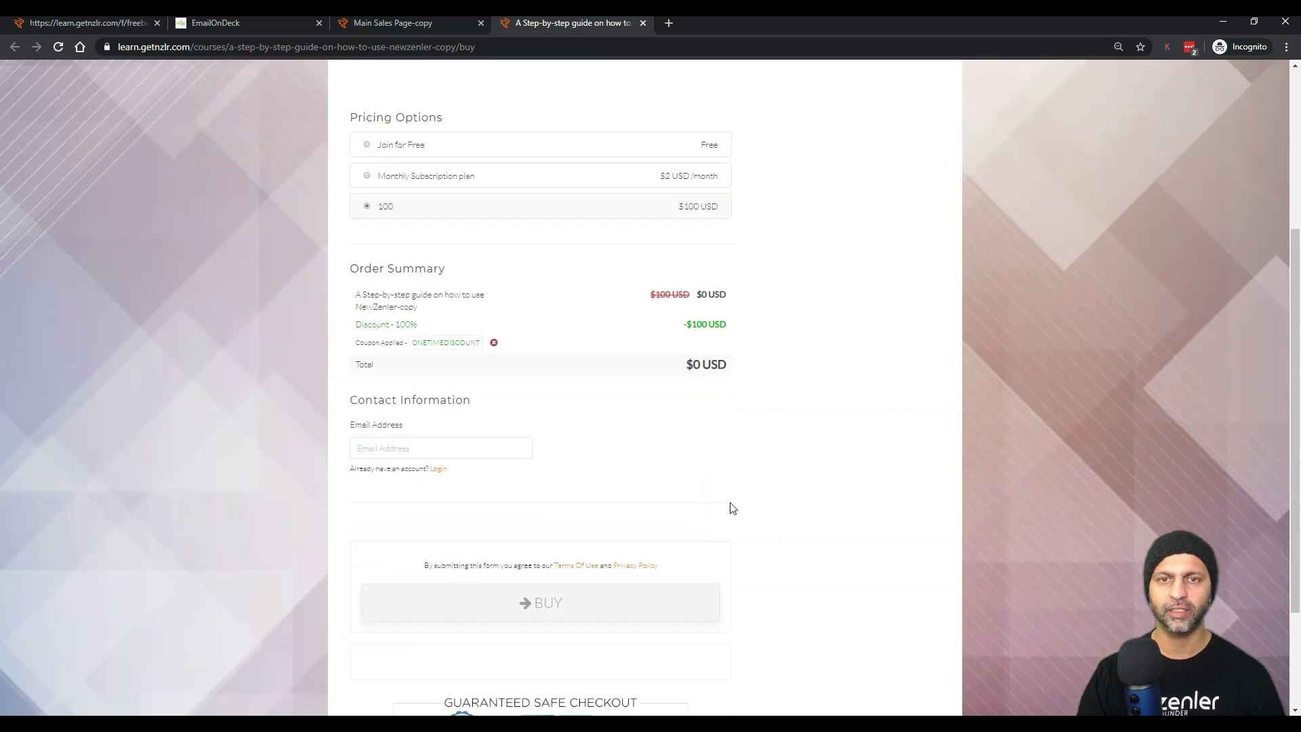
left_click(278, 29)
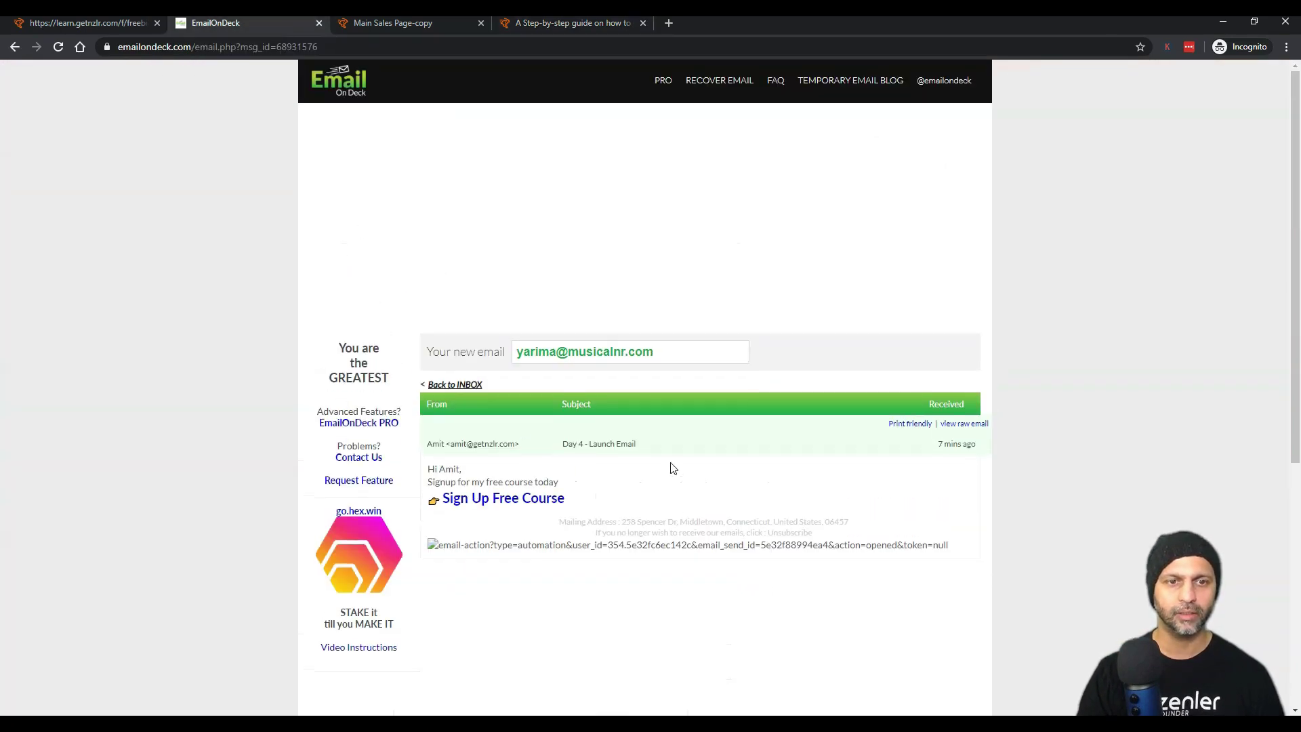
left_click(662, 355)
key("ctrl+c")
left_click(564, 25)
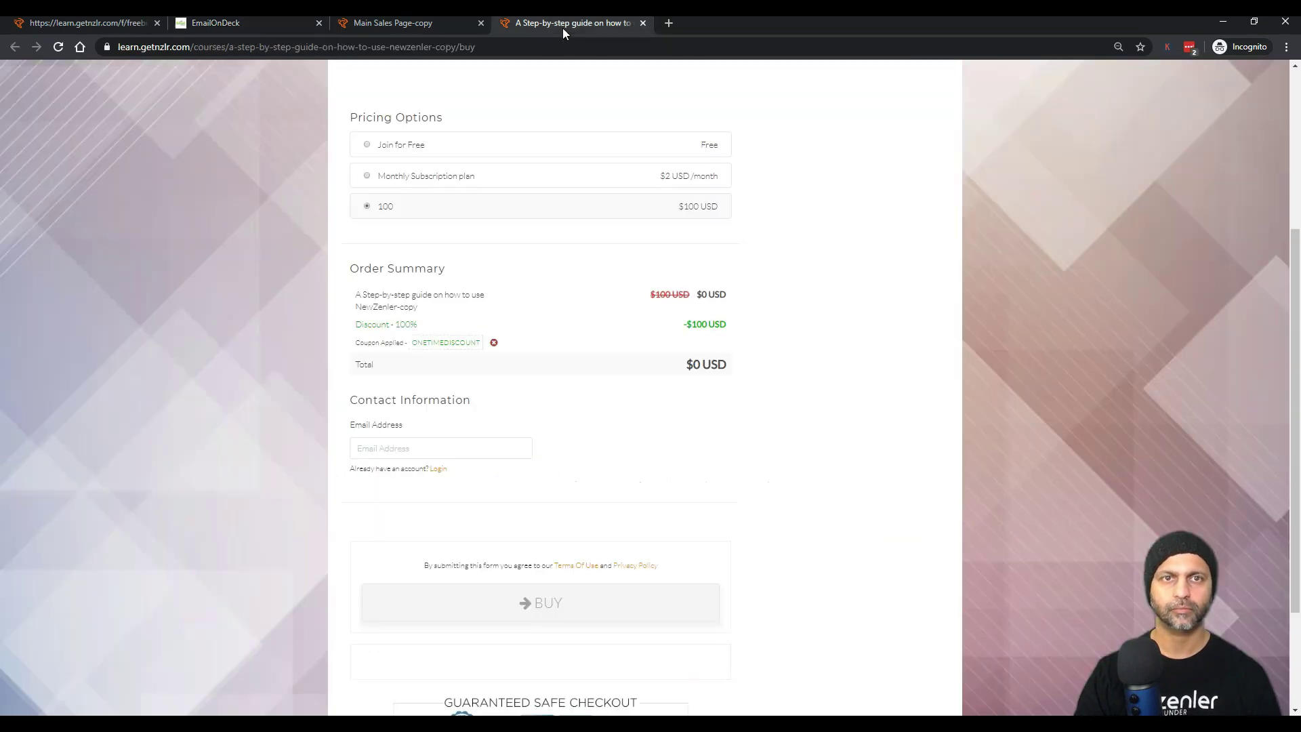
left_click(473, 441)
key("ctrl+v")
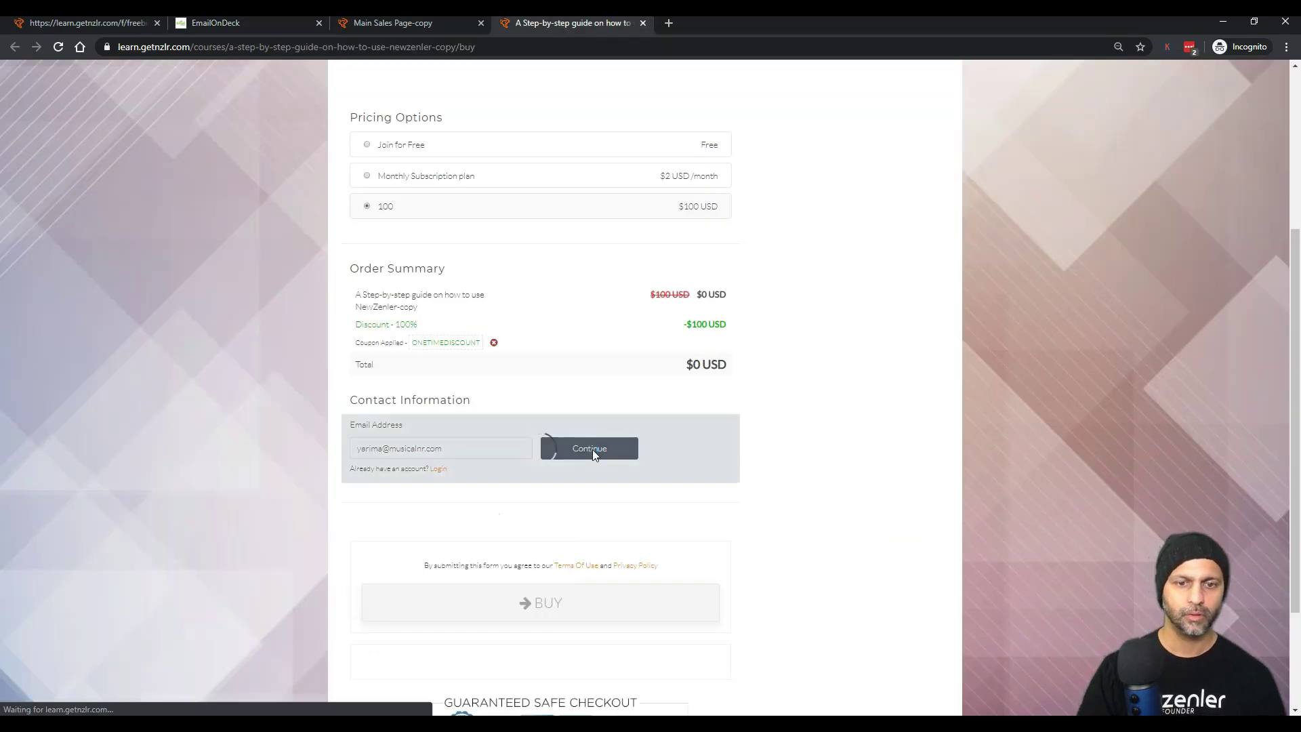
left_click(591, 449)
left_click(535, 595)
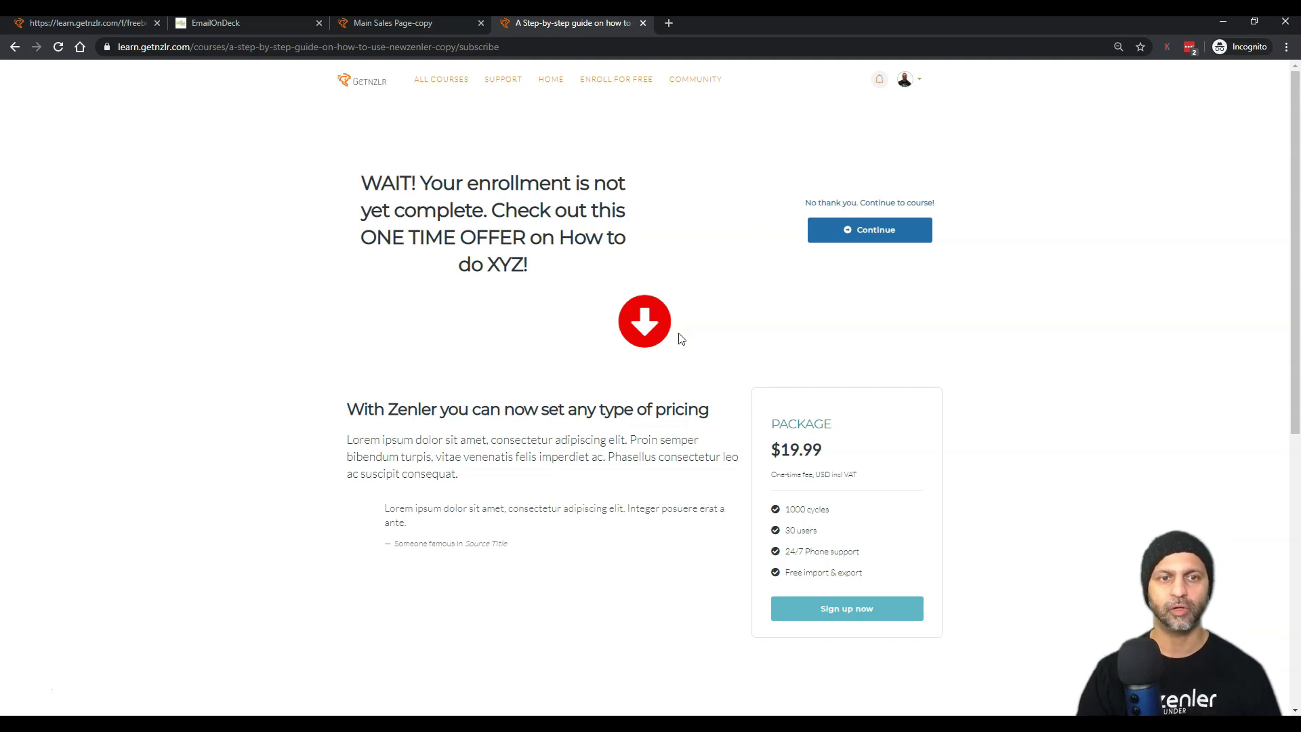
Step: Review the one-time offer page down to its thank-you section, then decline the offer and continue to the course
scroll(679, 334, "down", 7)
left_click(666, 490)
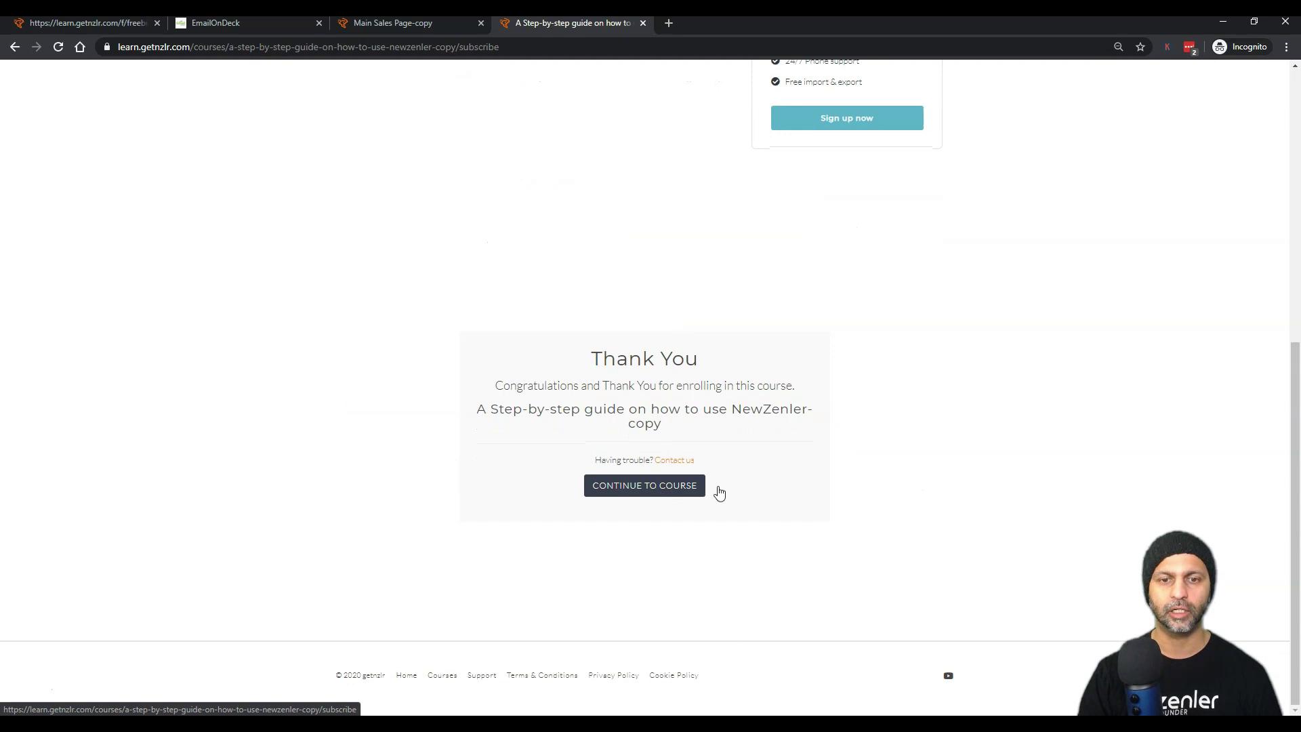
left_click(890, 240)
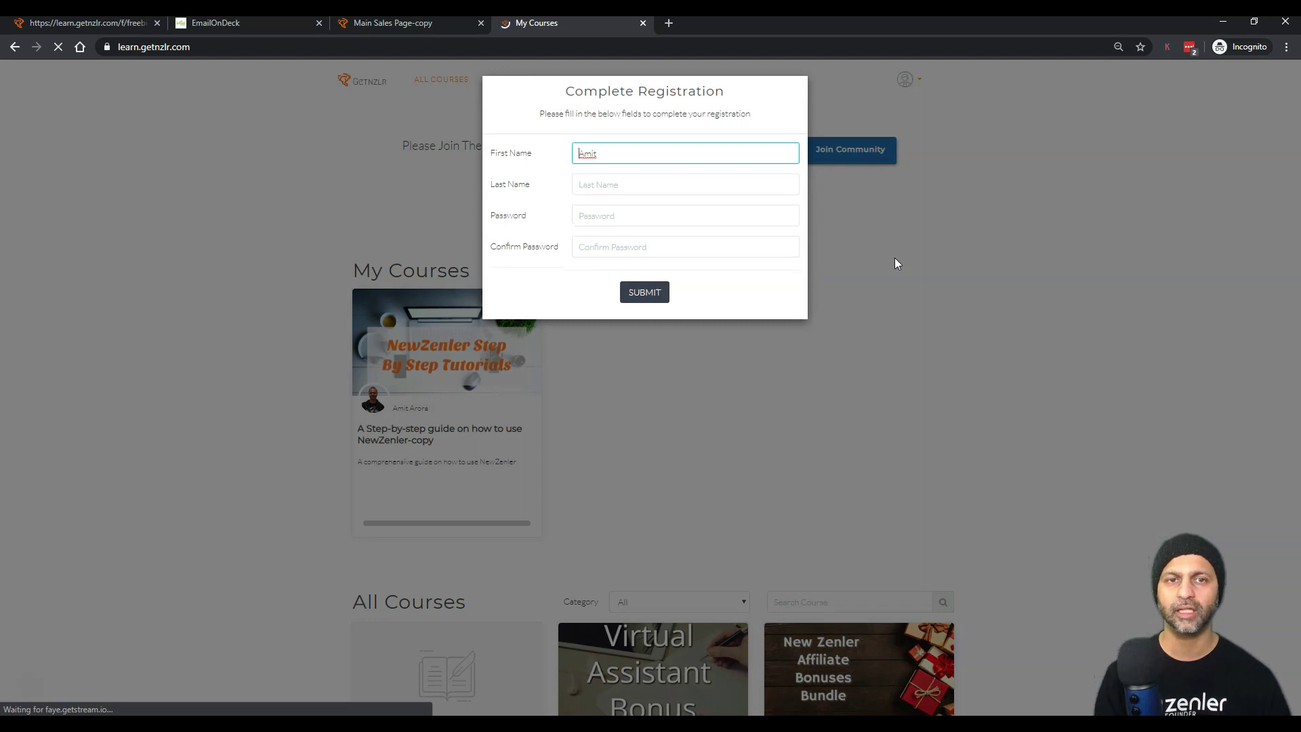
Step: Complete the registration by entering the last name, the account password and its confirmation, and submit the form
key("Tab")
type("Arora")
key("Tab")
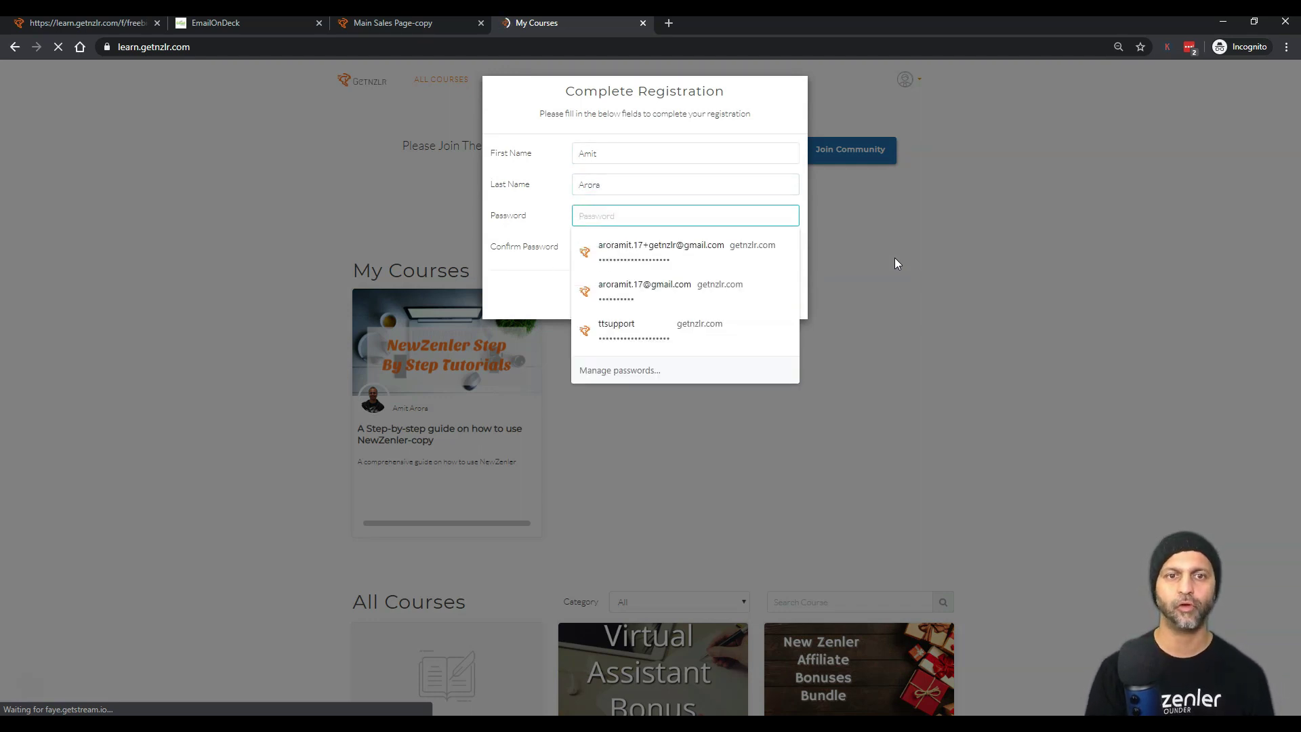
type("**********")
key("Tab")
type("**********")
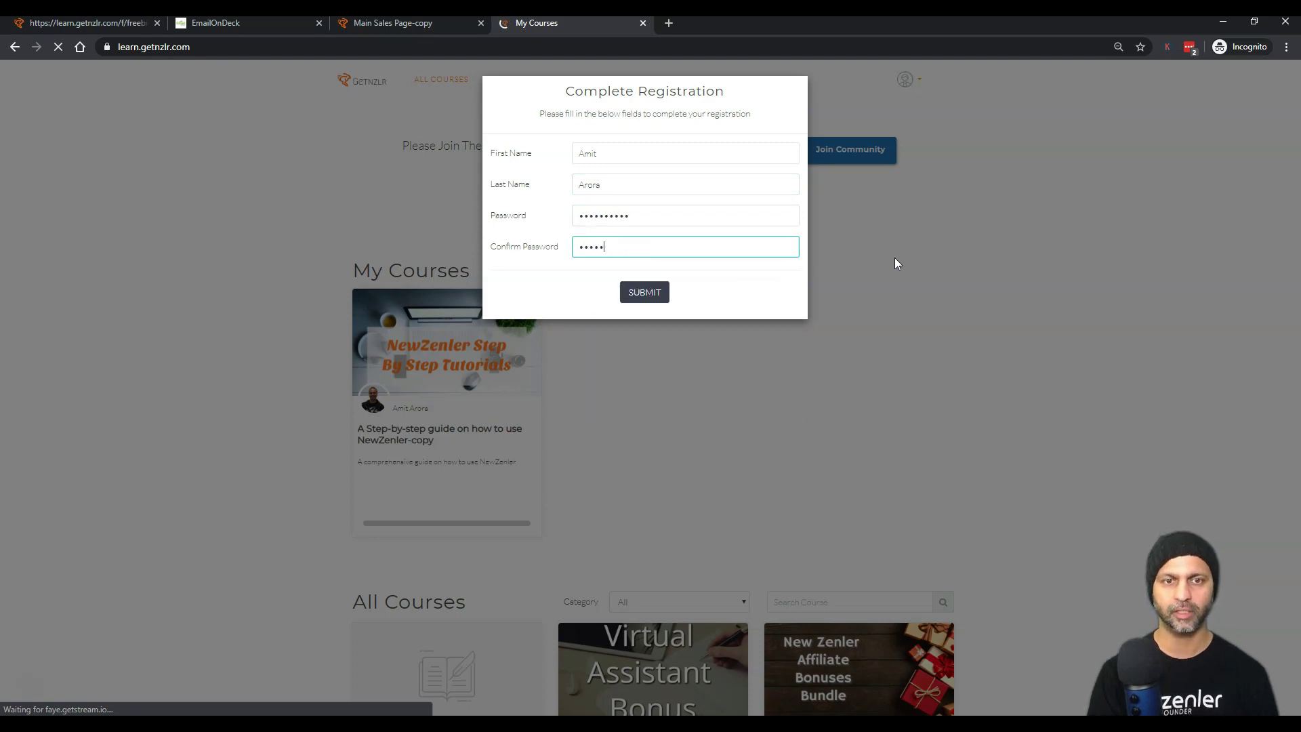
left_click(666, 292)
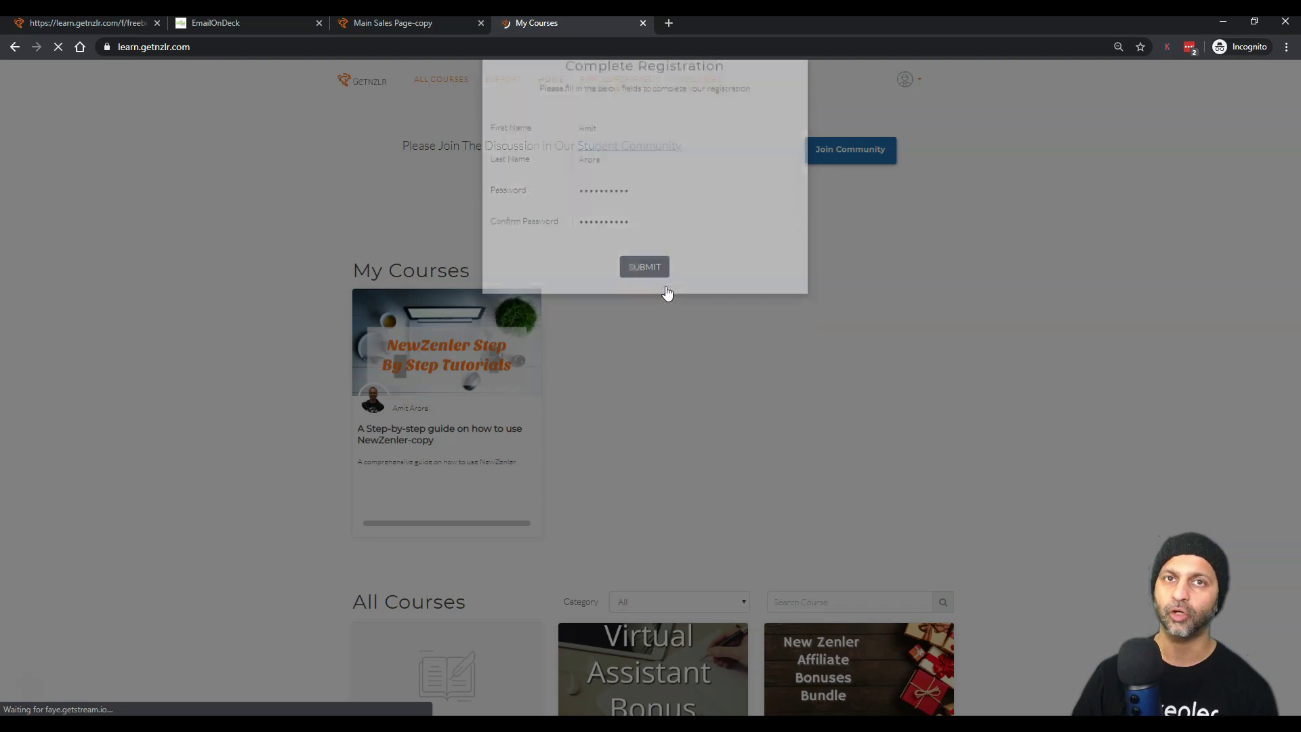
Step: Look through the My Courses and All Courses lists and open the purchased NewZenler step-by-step course
scroll(664, 292, "down", 5)
scroll(1091, 428, "down", 2)
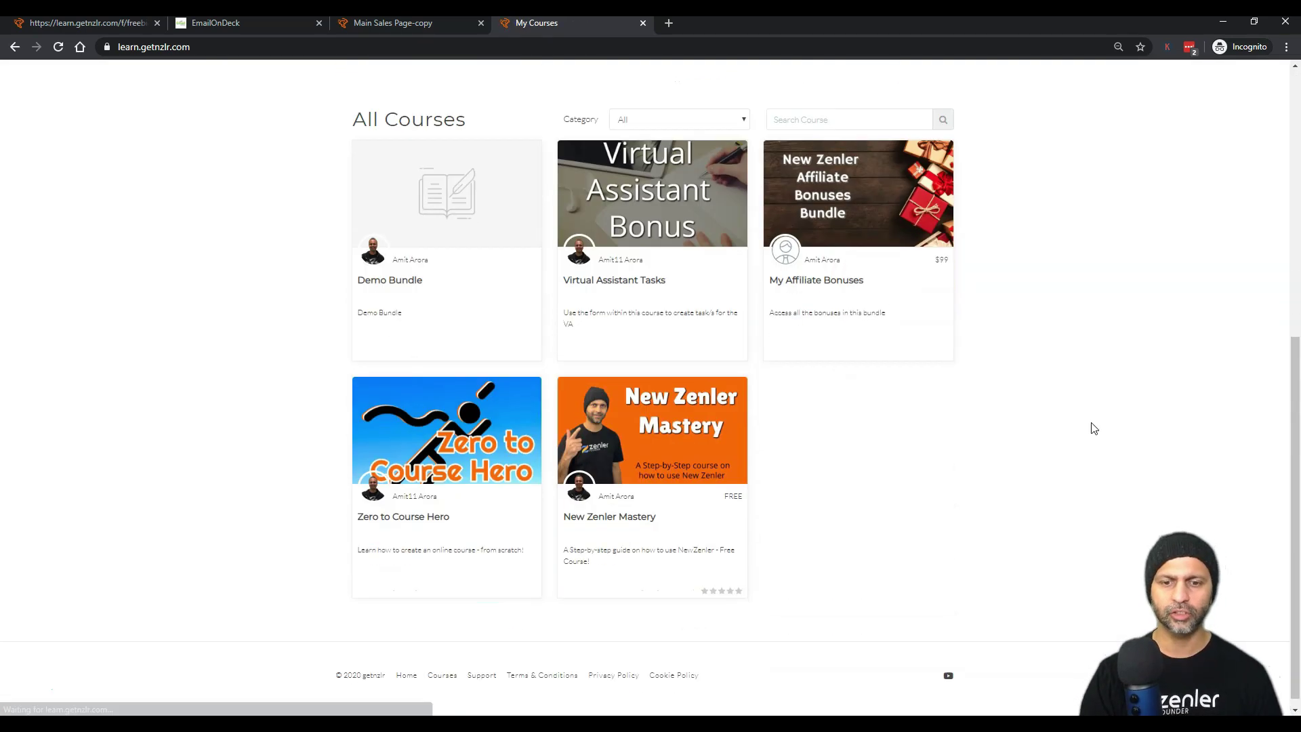
scroll(1092, 429, "up", 7)
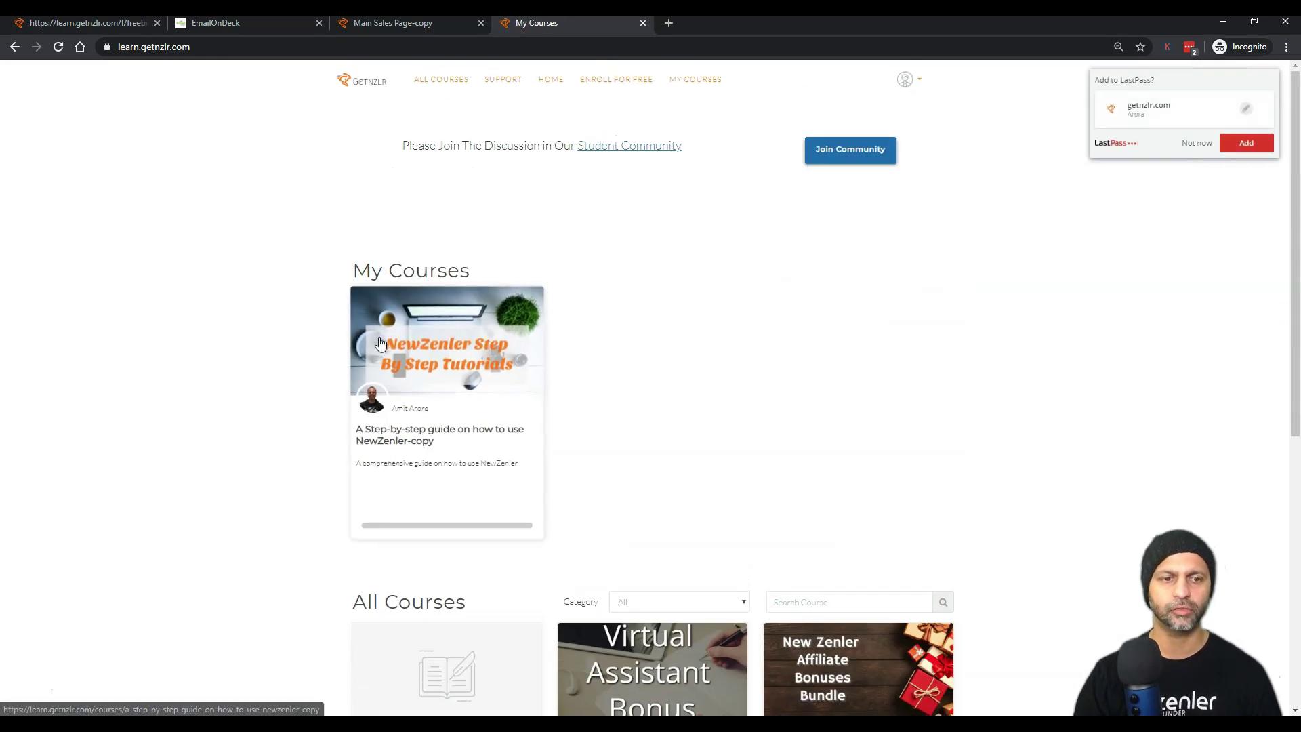
left_click(501, 349)
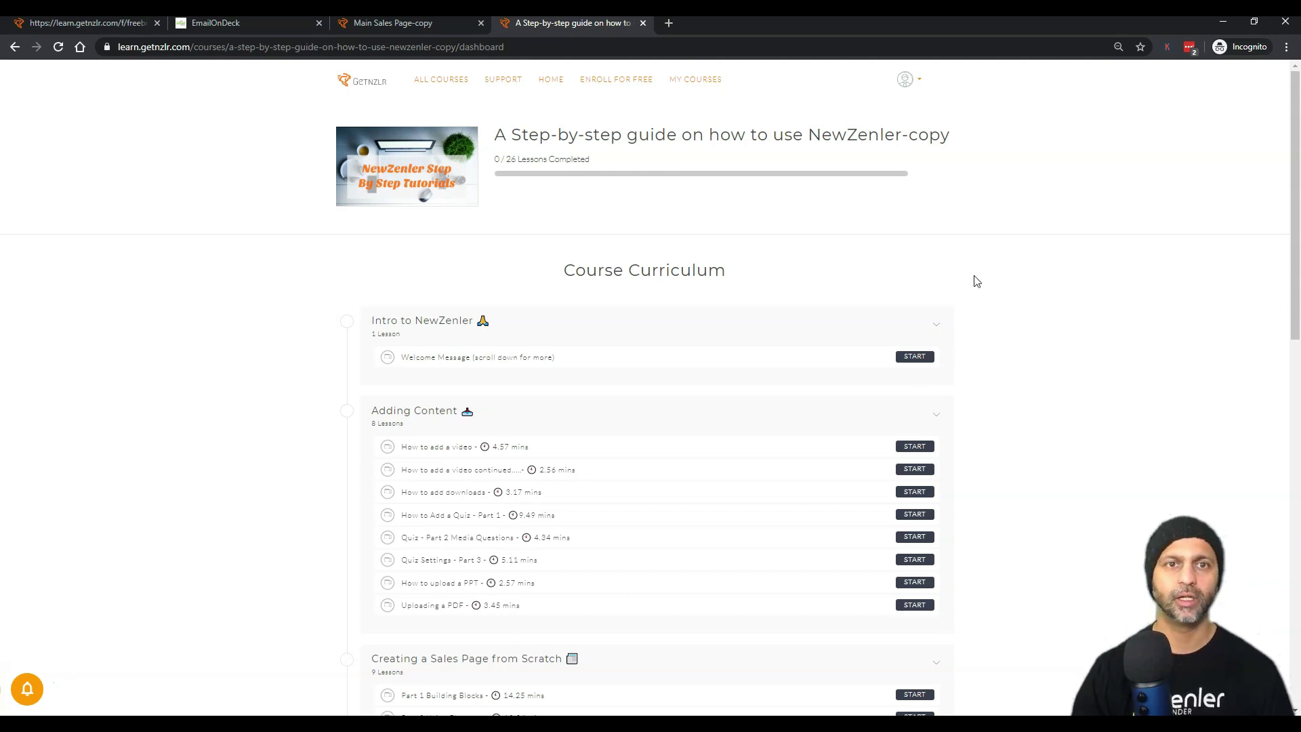
Step: Examine the course dashboard's account menu, the help chat options and the full course curriculum
left_click(905, 80)
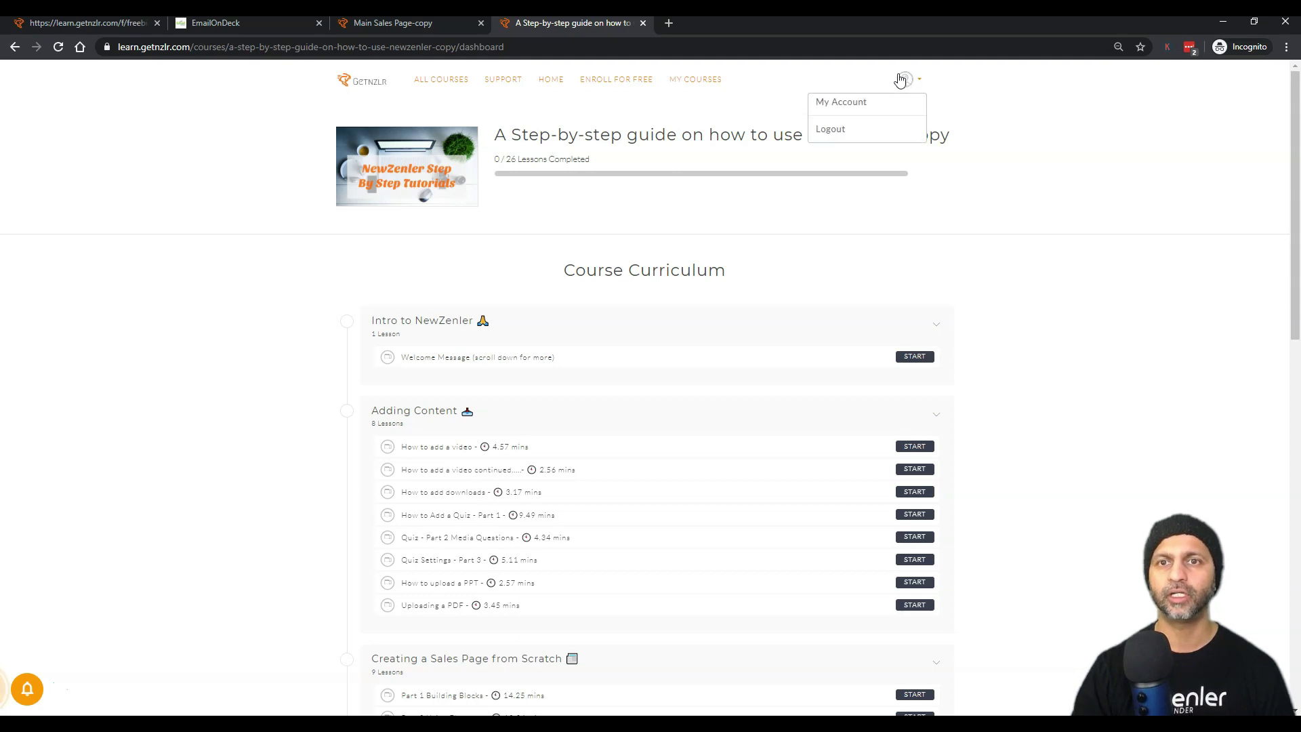
left_click(822, 273)
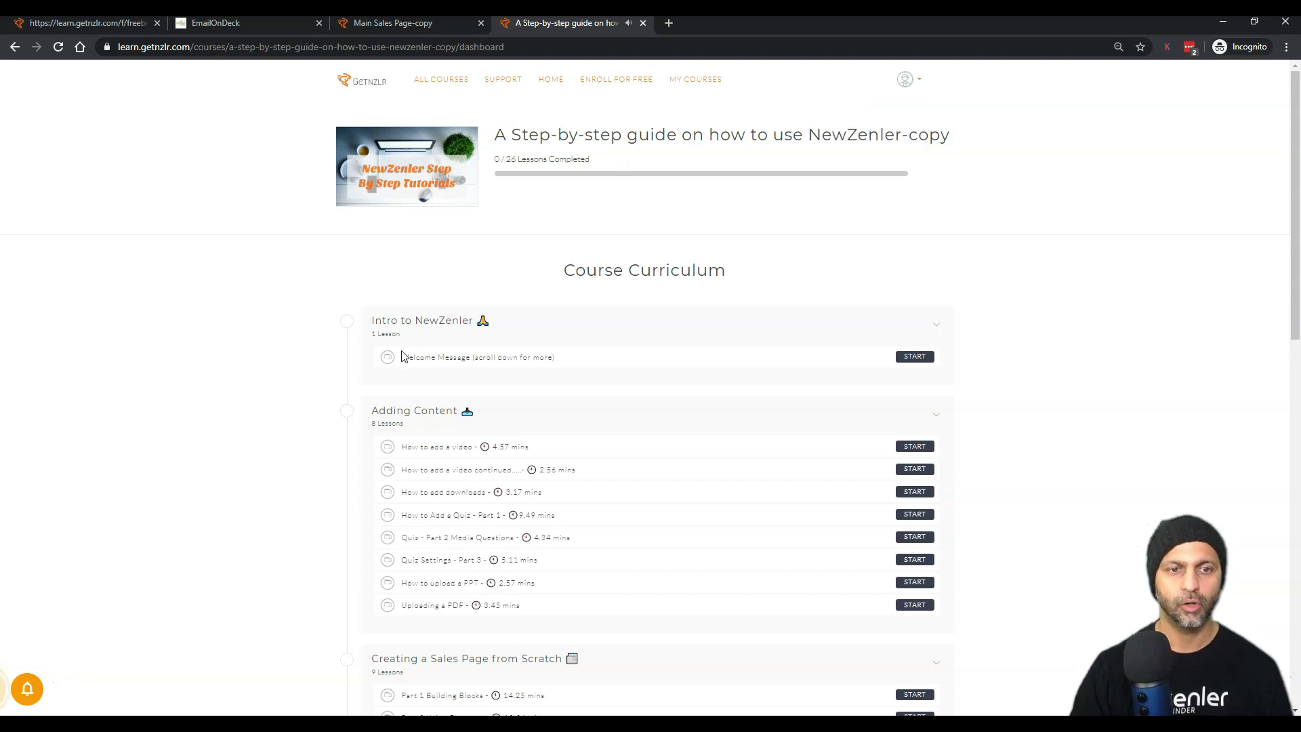
left_click(26, 691)
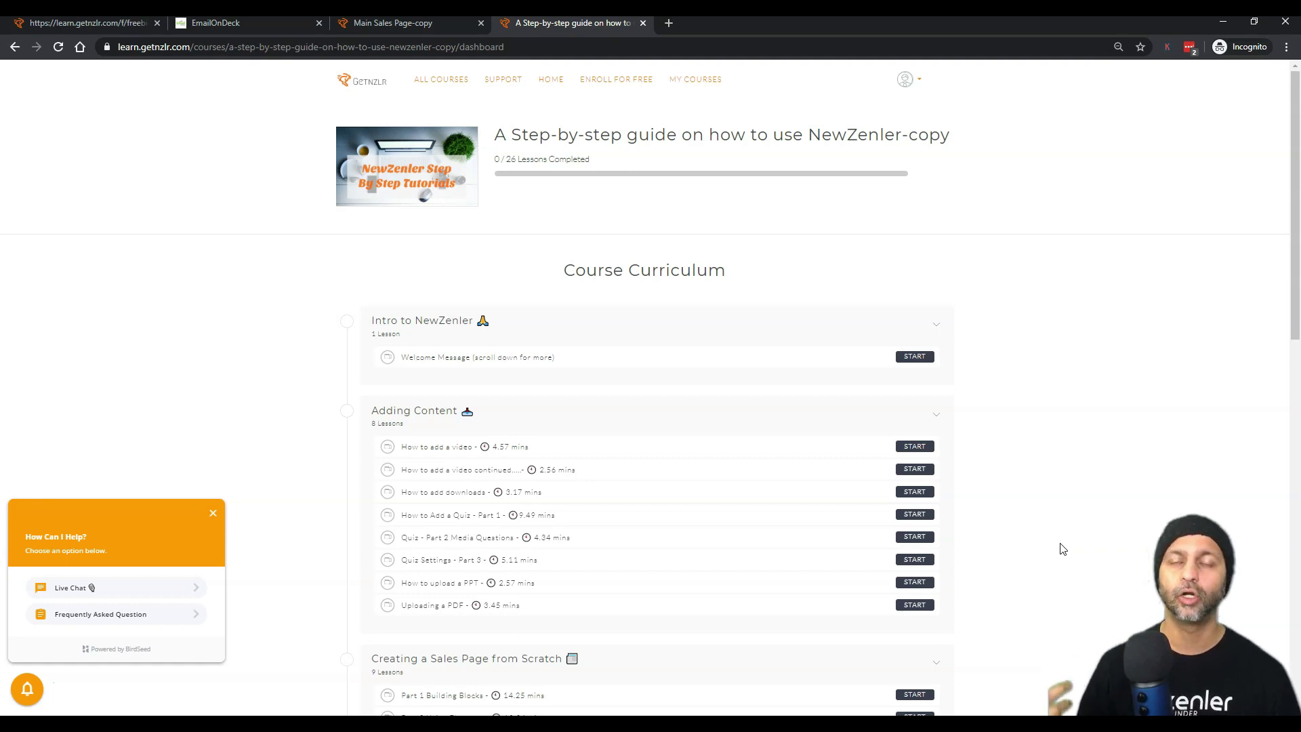
left_click(214, 513)
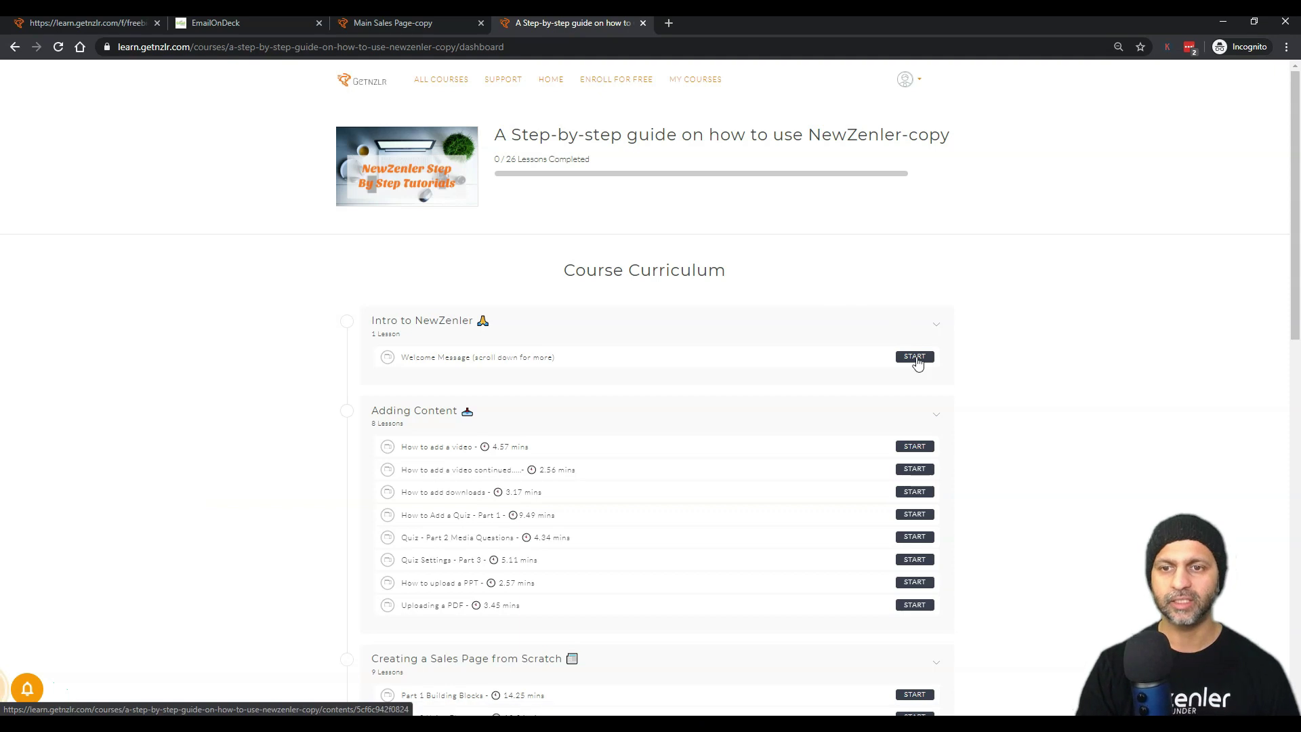
scroll(874, 322, "down", 12)
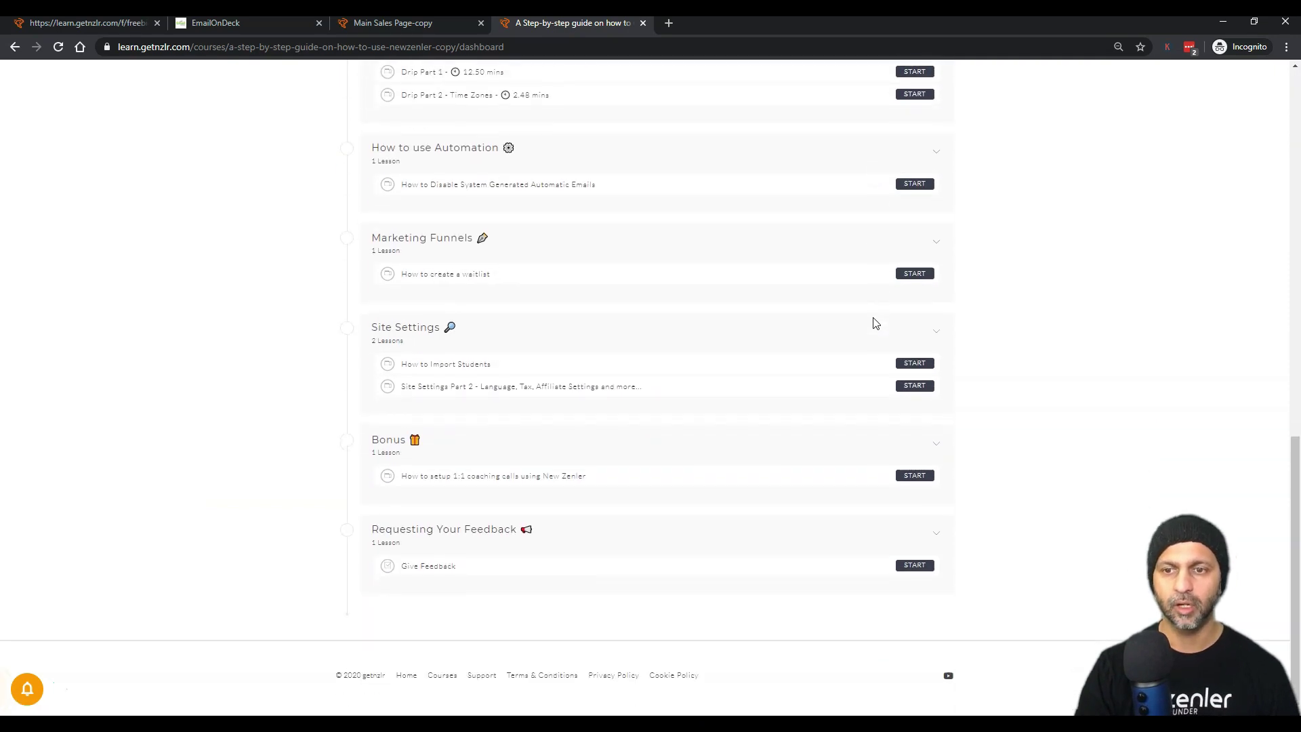
scroll(873, 322, "up", 15)
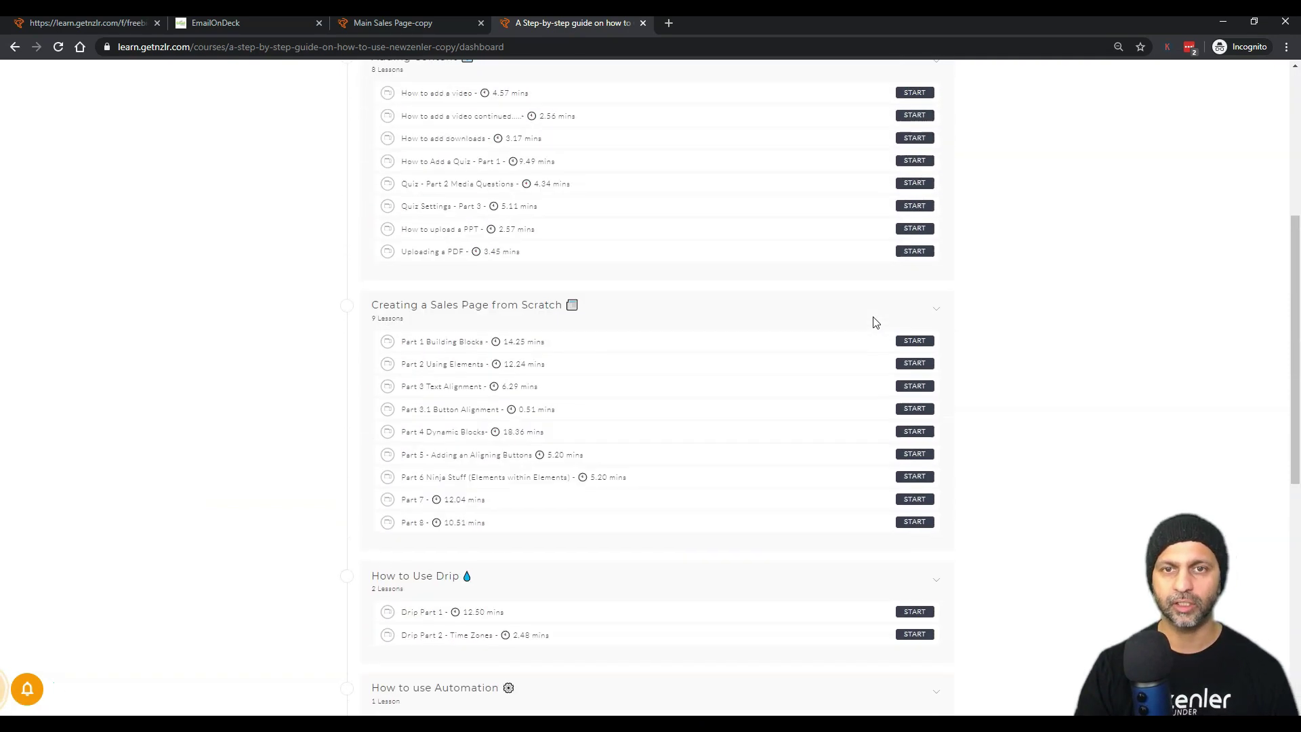
Step: Start the Welcome Message lesson from the curriculum and play its video with the site's sound muted
left_click(921, 359)
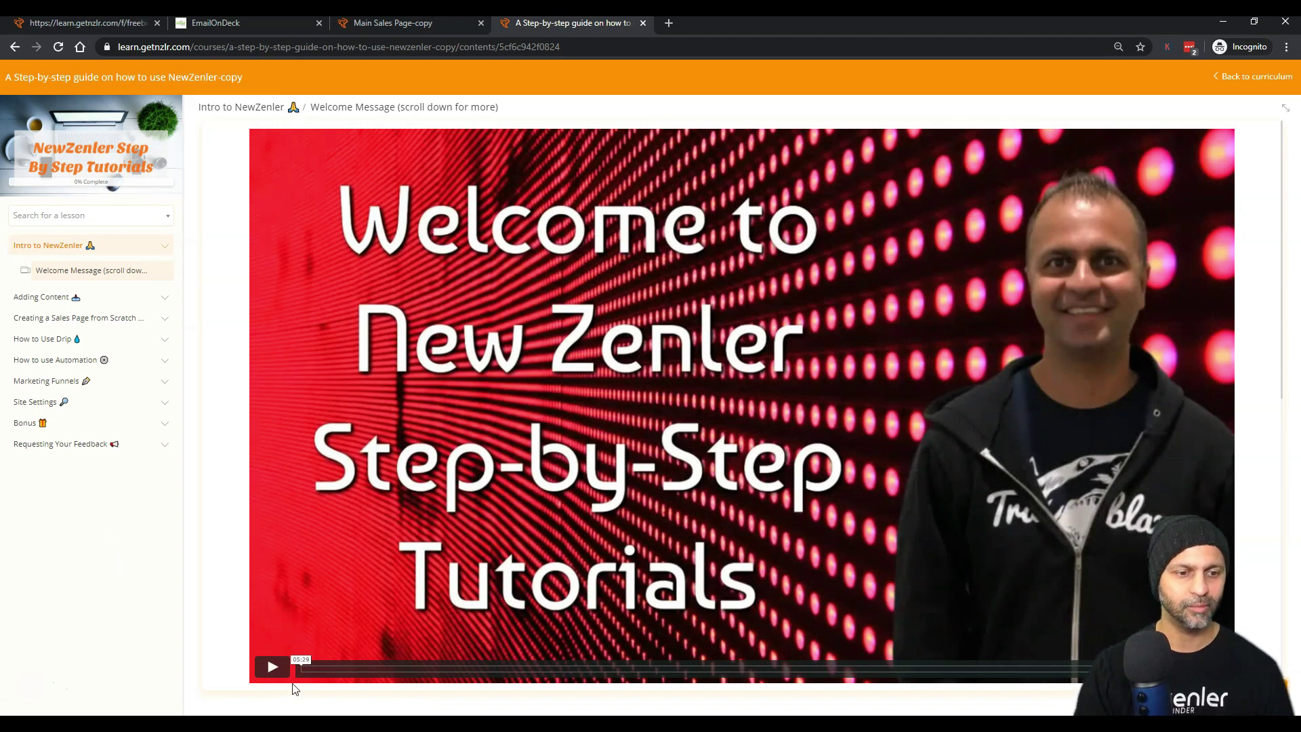
left_click(272, 666)
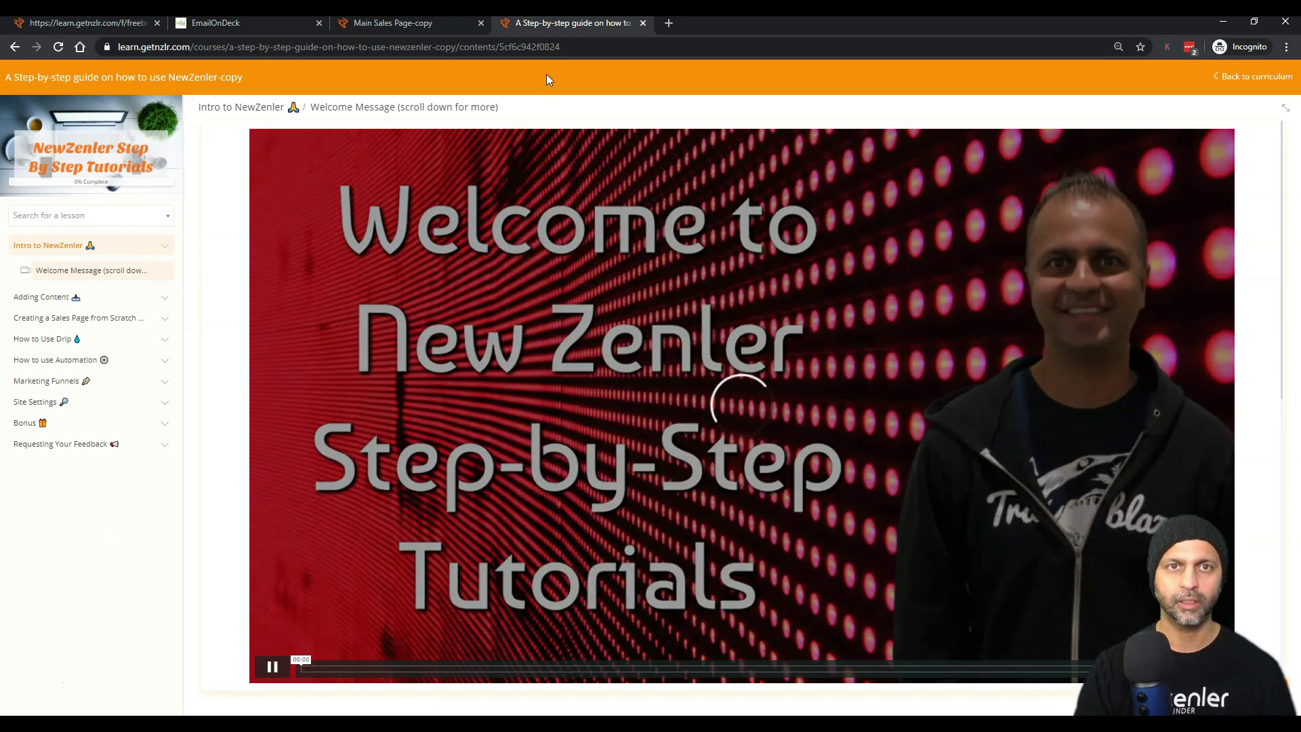
right_click(573, 27)
left_click(590, 117)
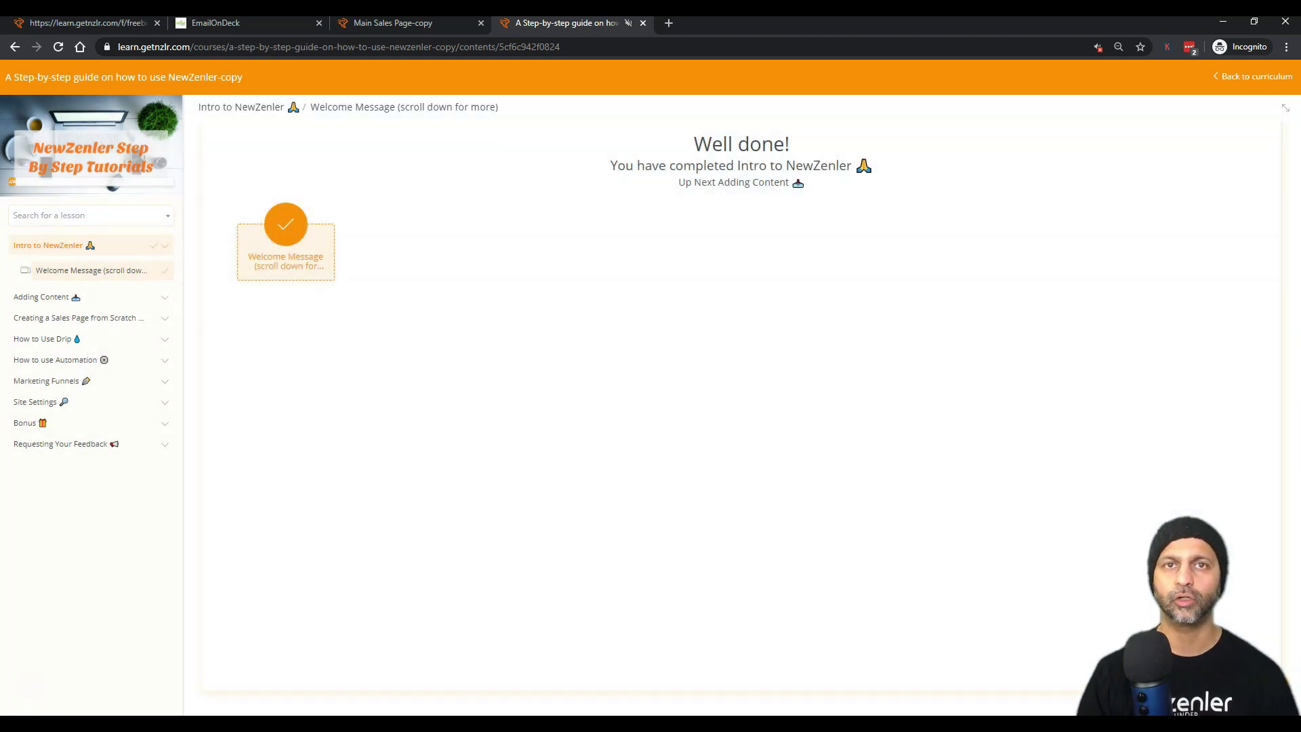
left_click(1290, 687)
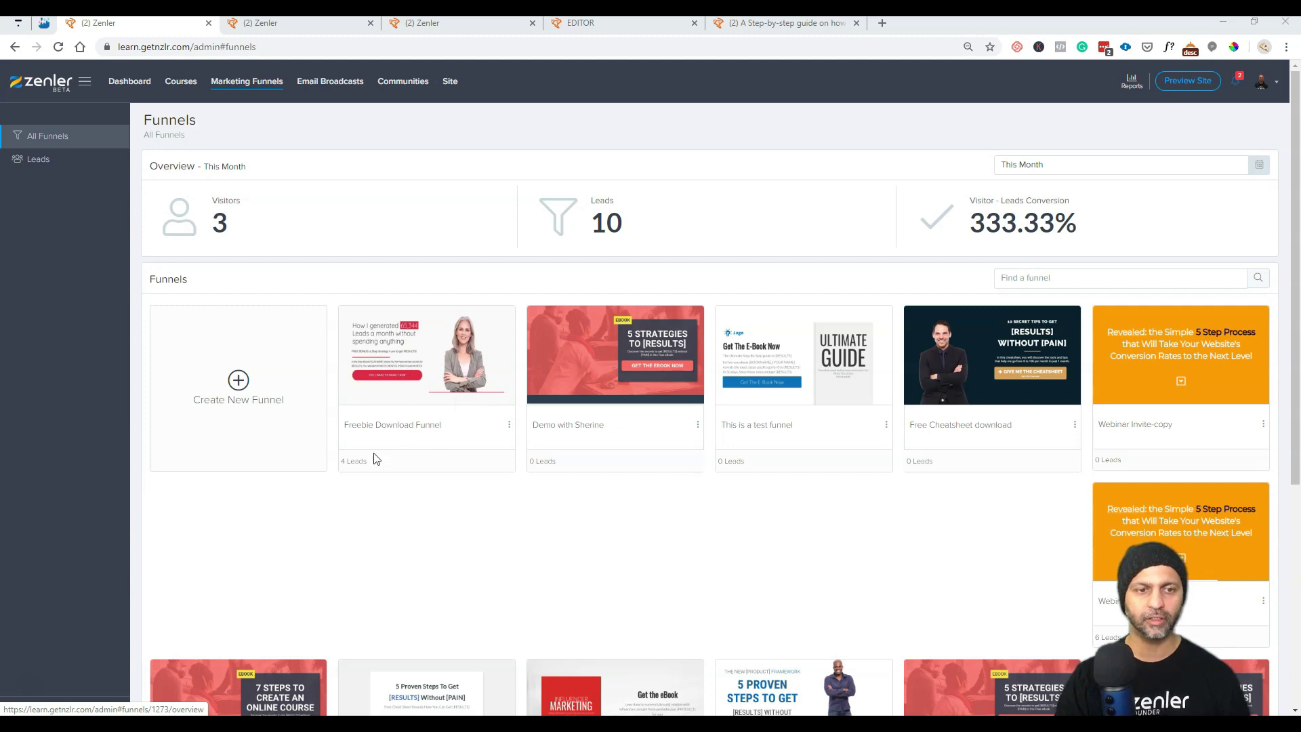
Step: Switch to the Zenler admin, view the Freebie Download Funnel's overview and steps, and open its Optin Page for editing
triple_click(382, 468)
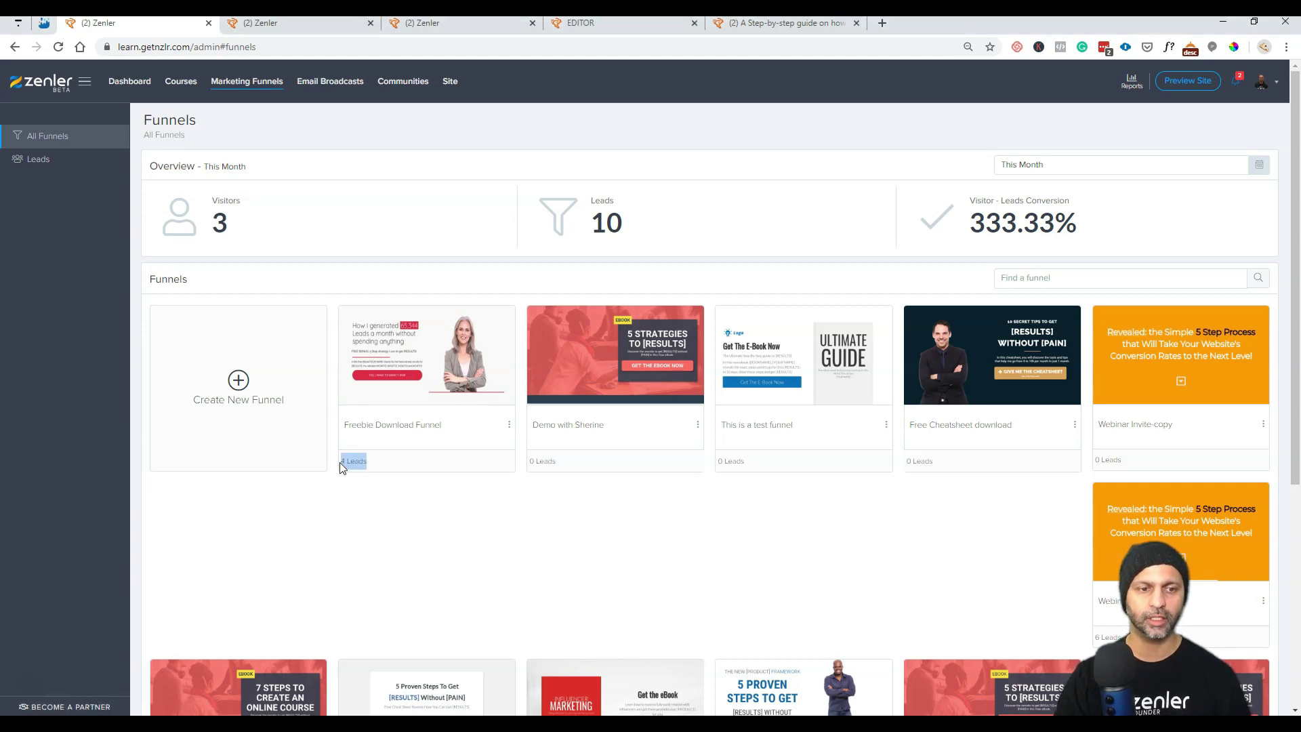
left_click(449, 345)
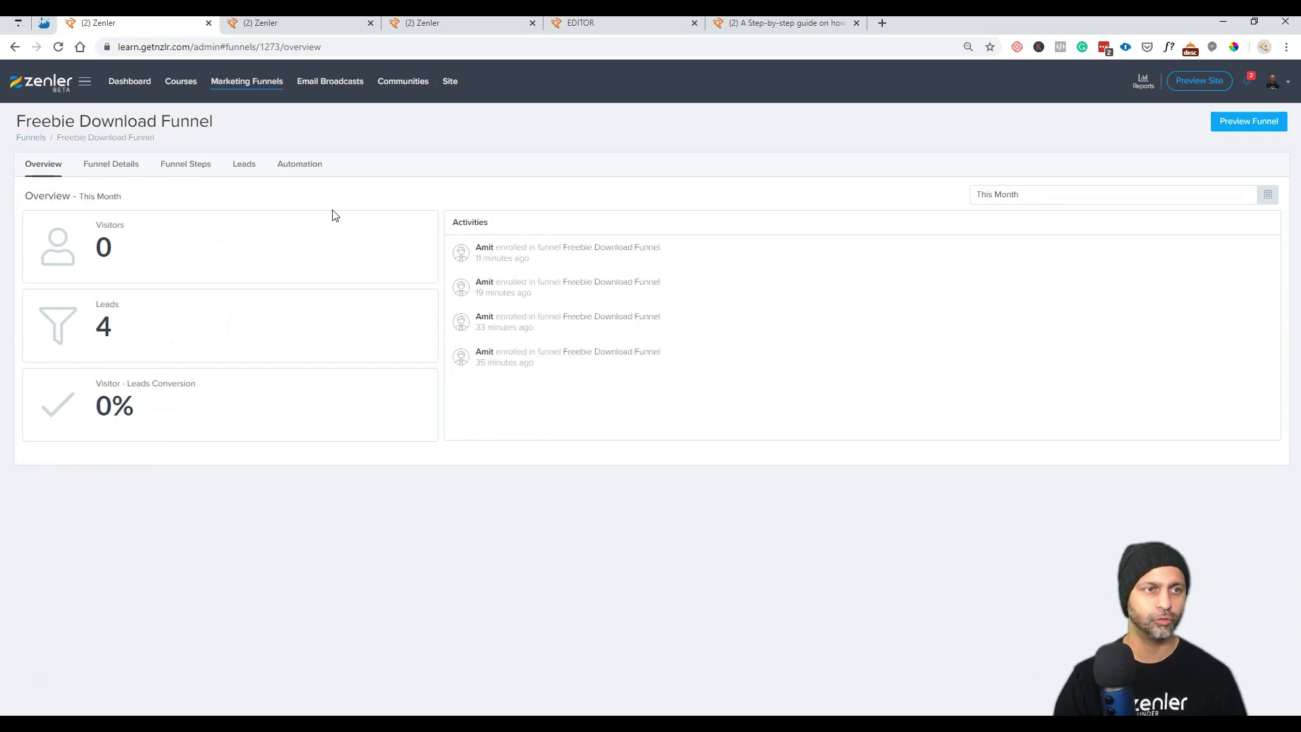
left_click(173, 165)
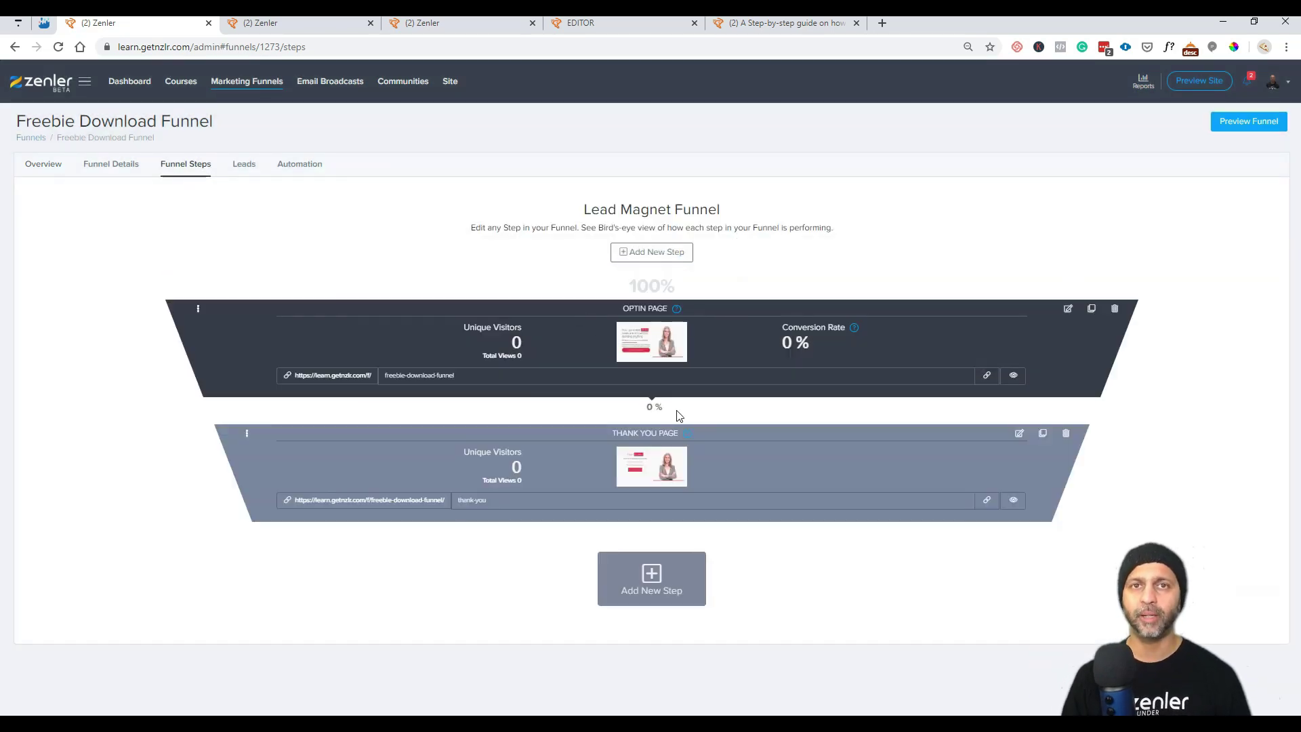
left_click(1067, 310)
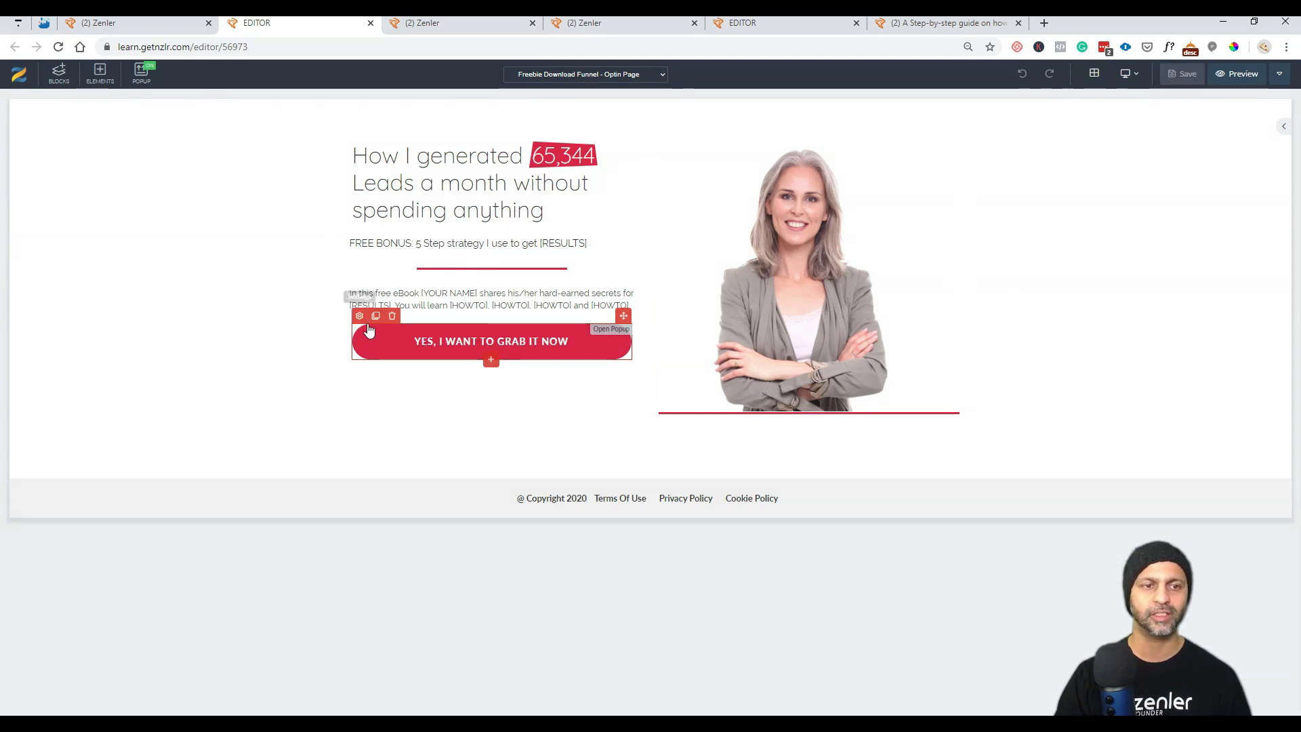
Step: View the action settings of the optin page's main button and of the popup form's submit button
left_click(359, 316)
left_click(1199, 130)
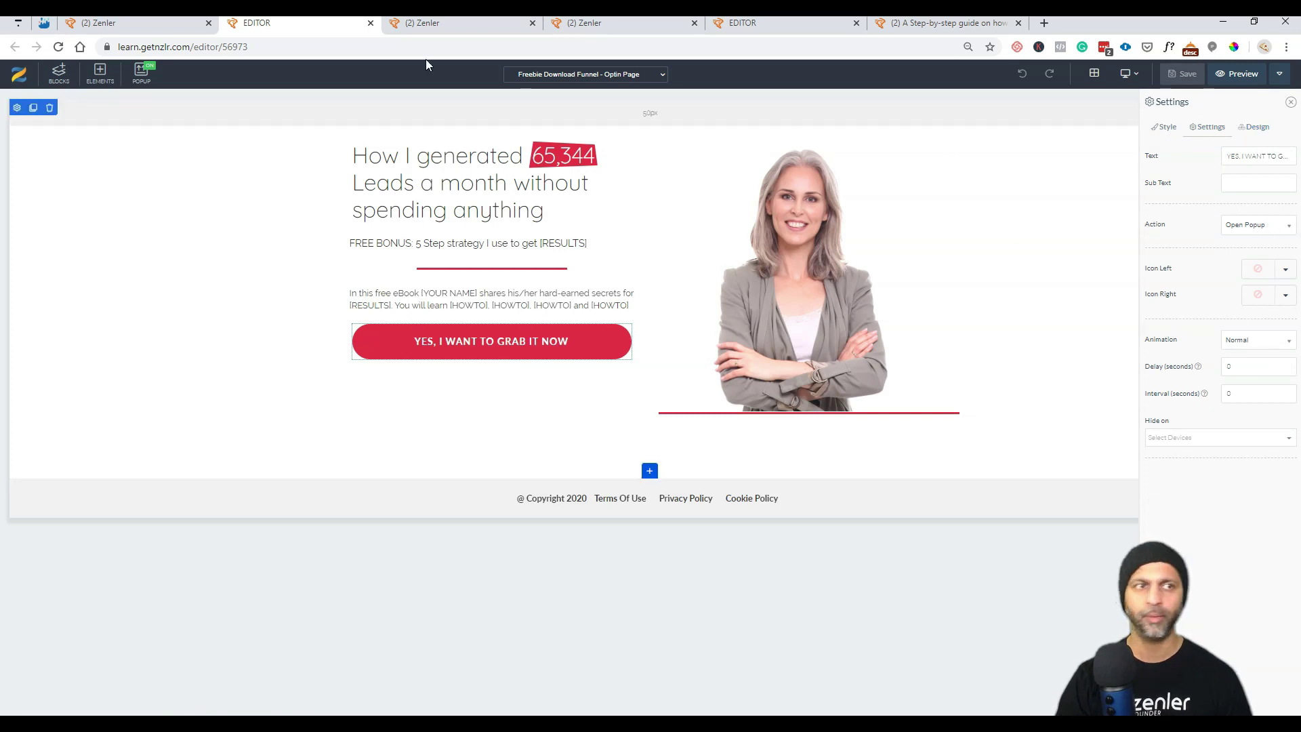
left_click(142, 80)
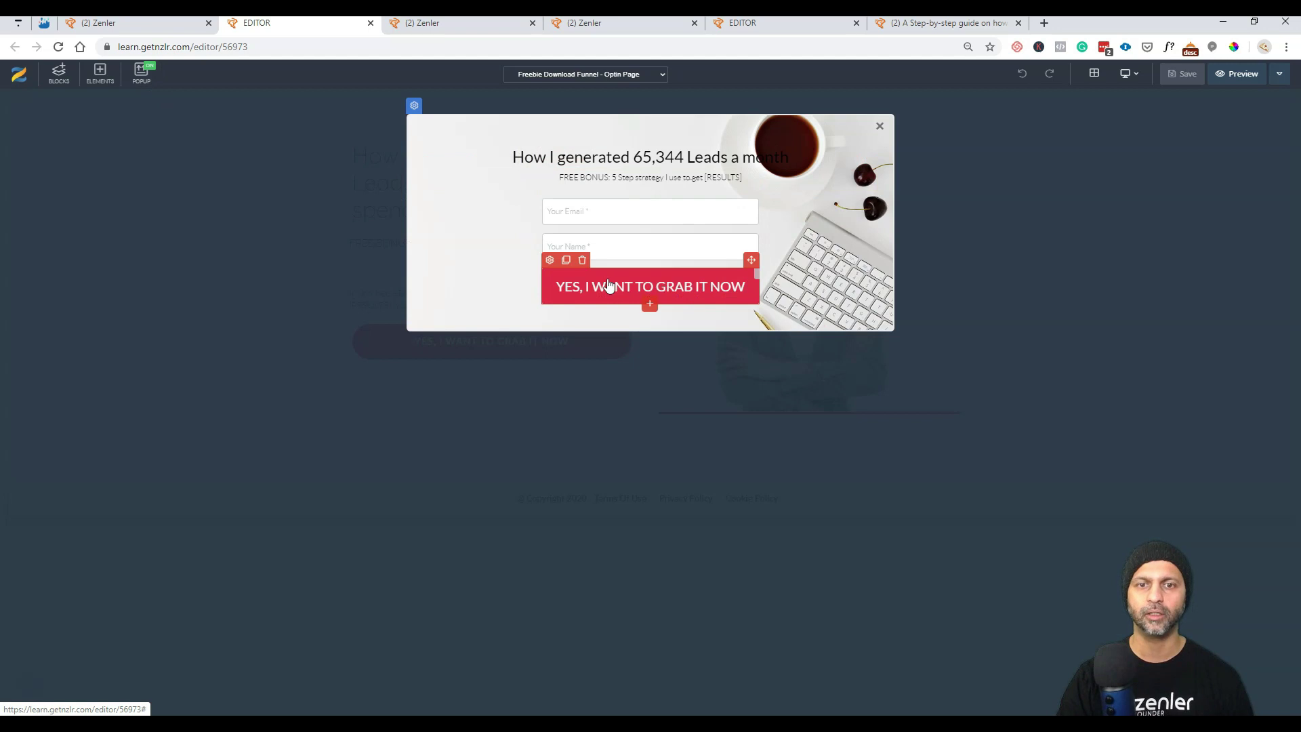
left_click(550, 261)
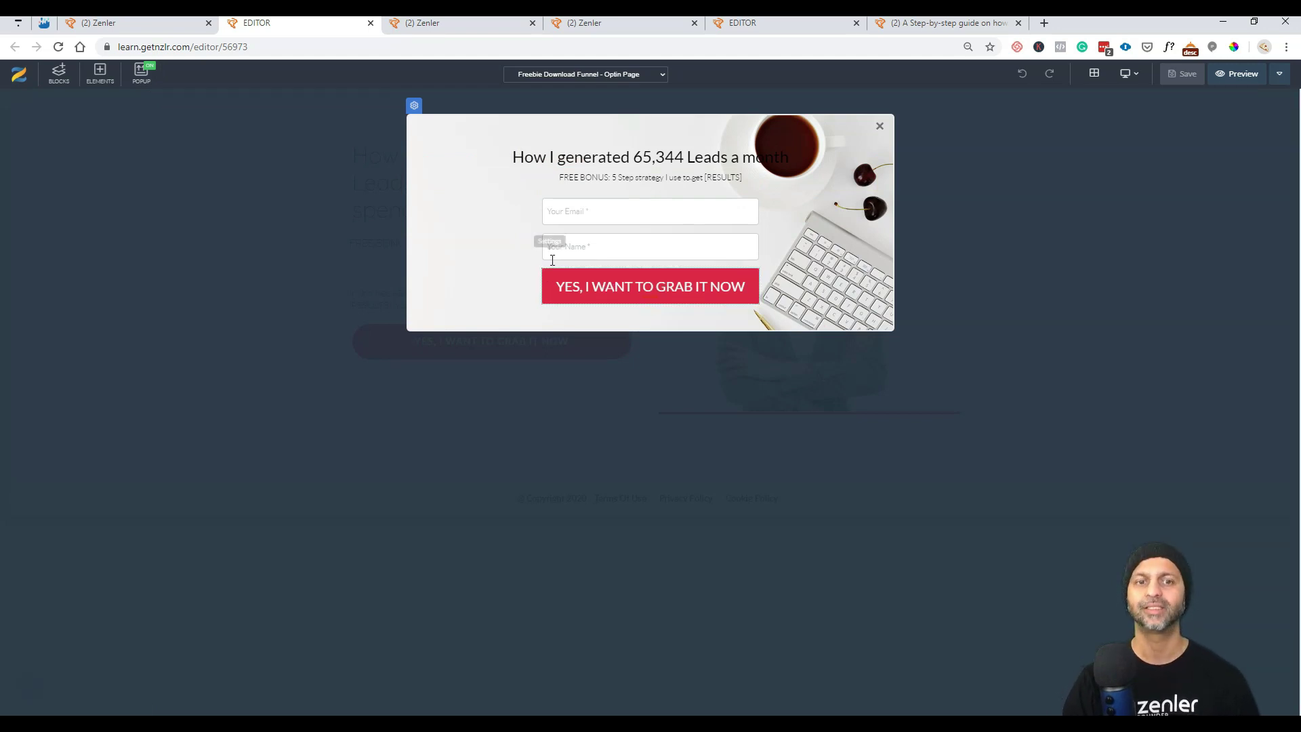
left_click(1197, 131)
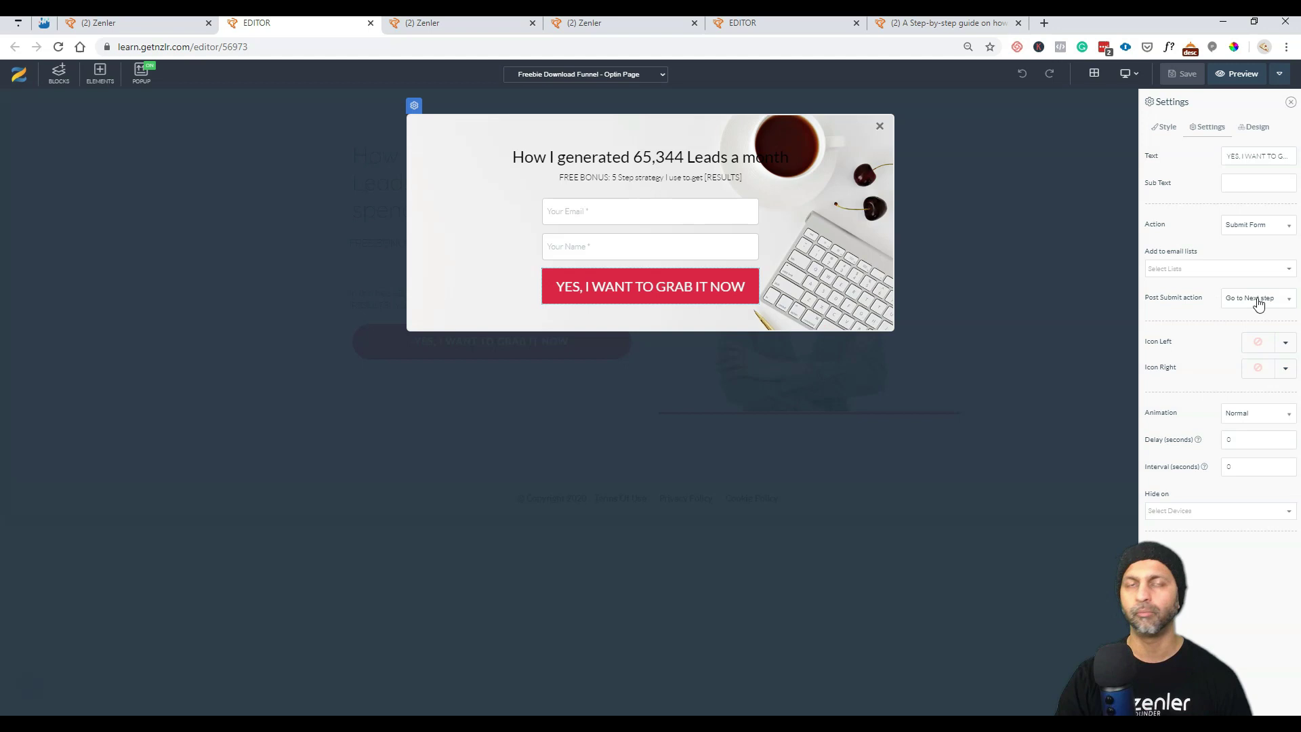
Step: Set the popup's submit button to add subscribers to the New Zenler Webinar email list
left_click(1194, 271)
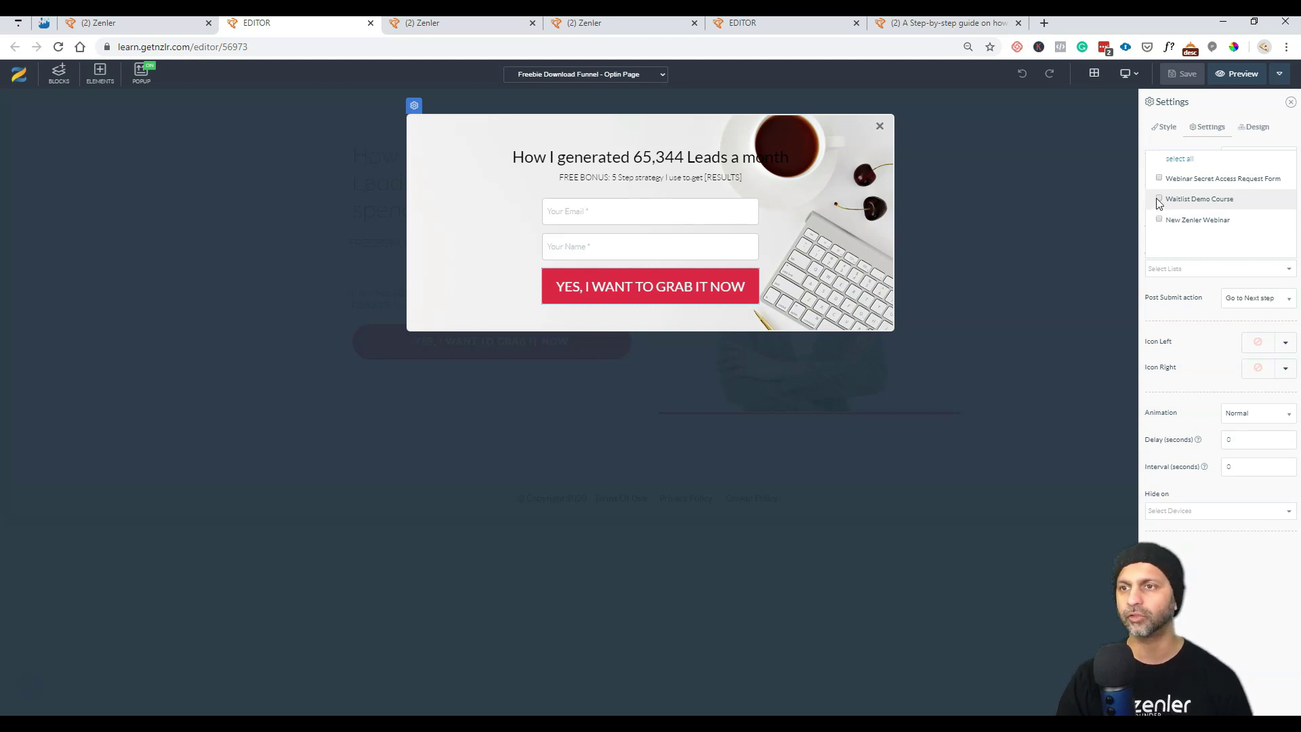
left_click(1162, 224)
left_click(1179, 301)
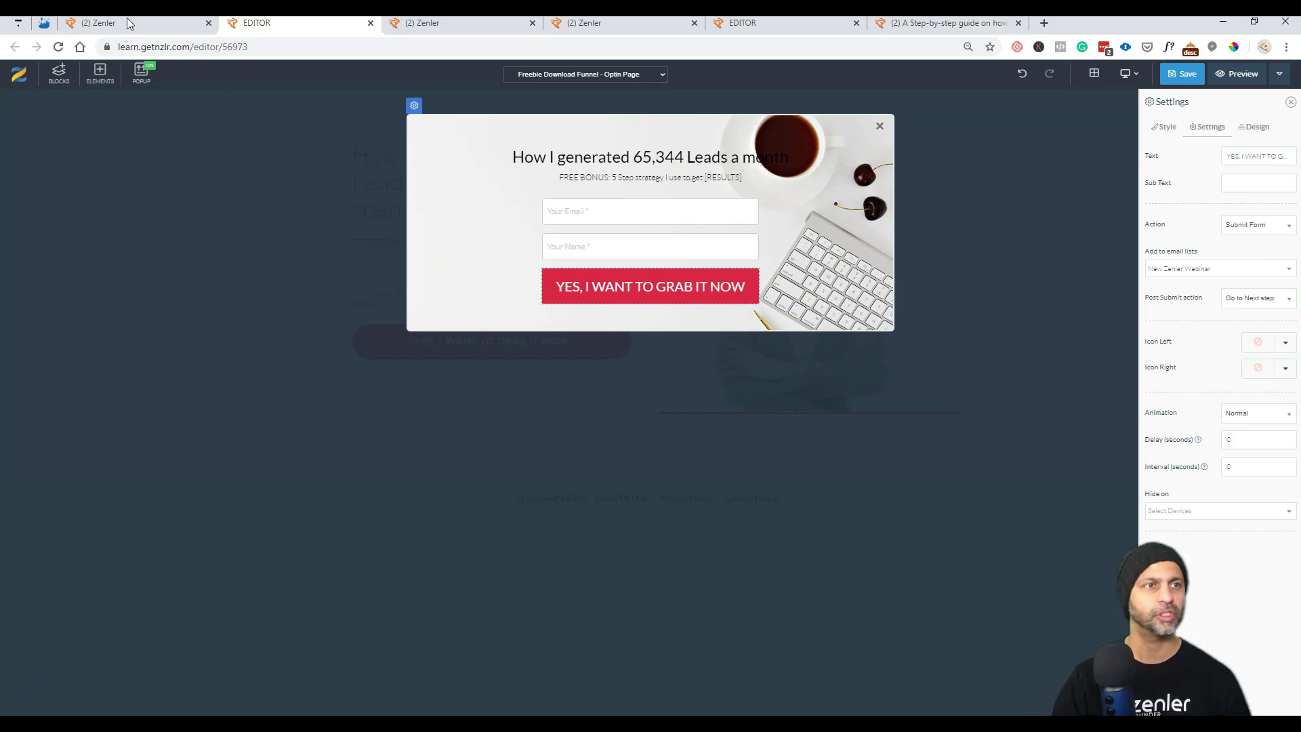
Step: Return to the funnel's steps and add a new step using the Page Optin template
left_click(102, 24)
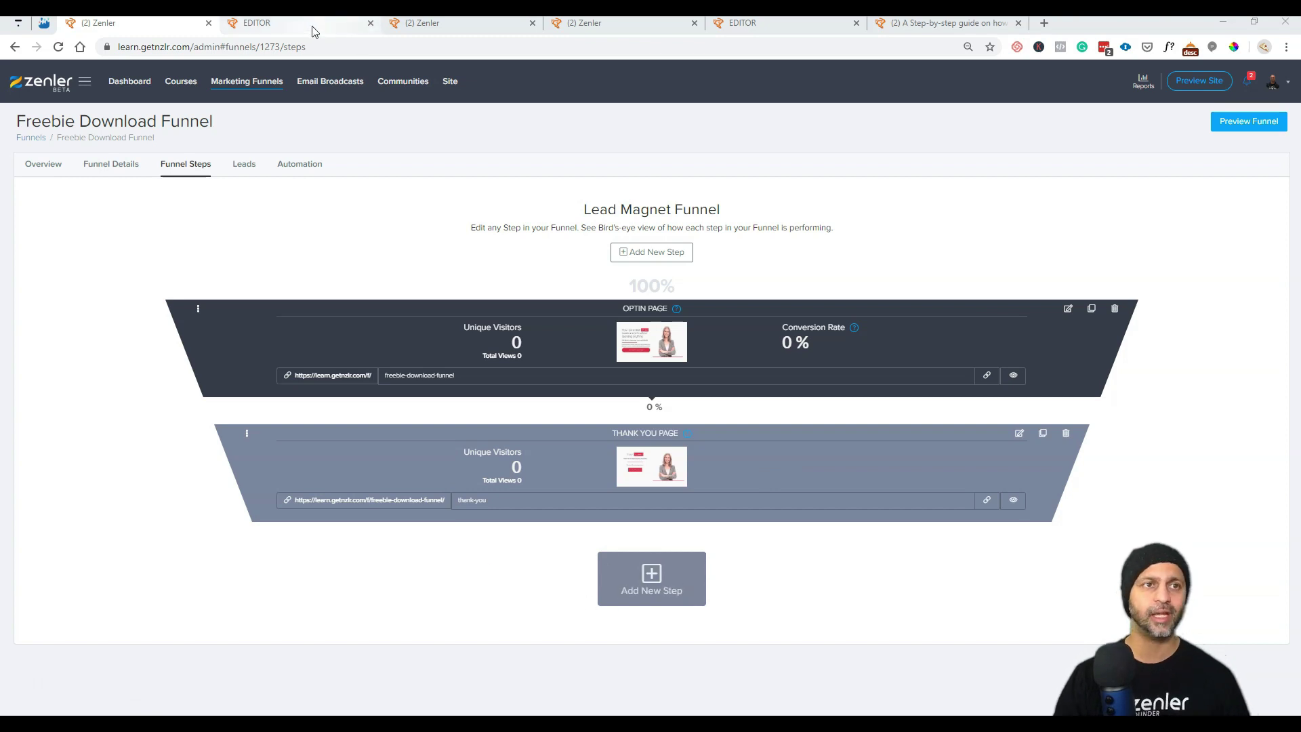
left_click(651, 592)
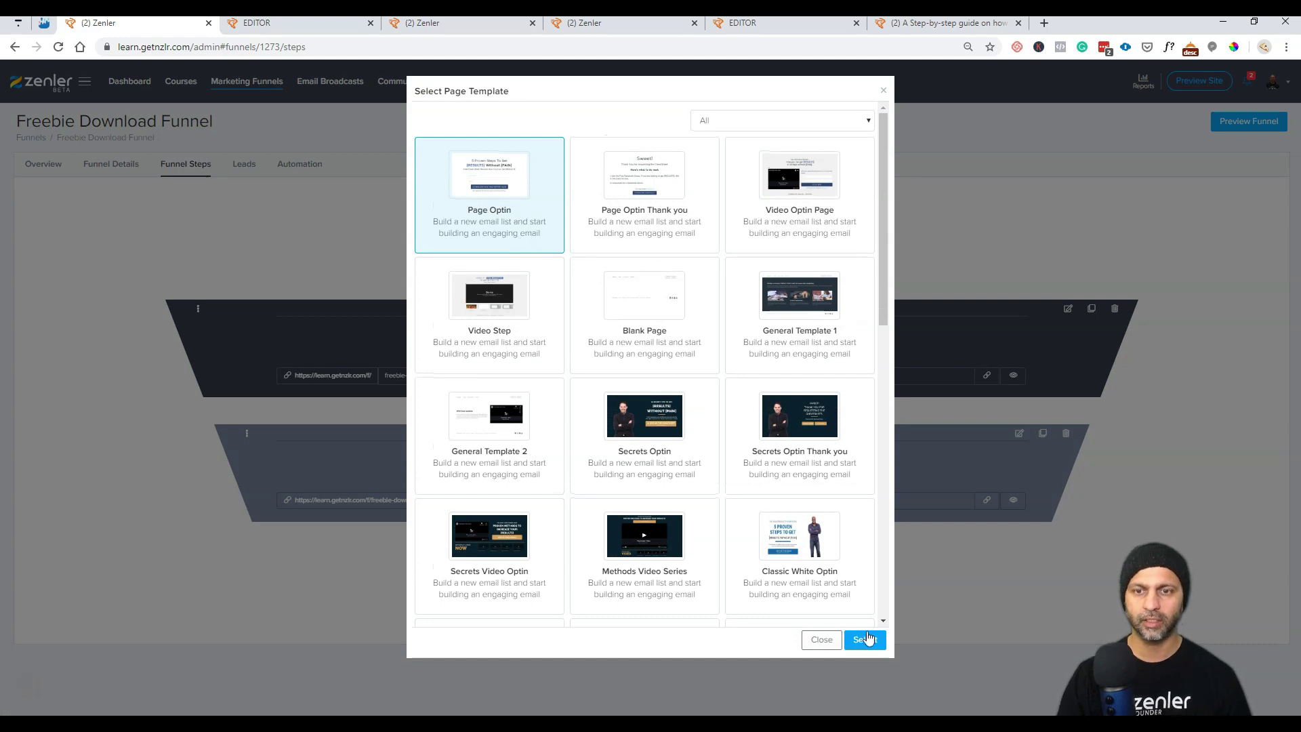
left_click(866, 639)
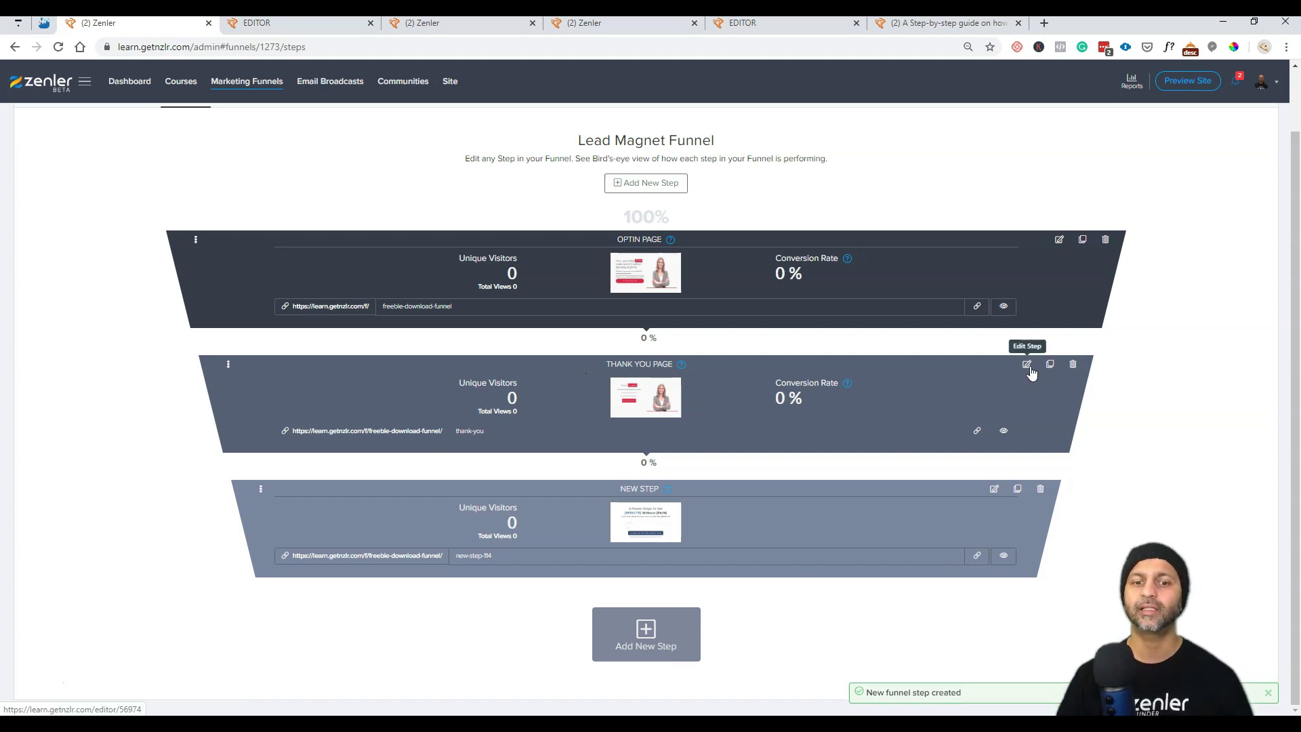
mouse_move(668, 495)
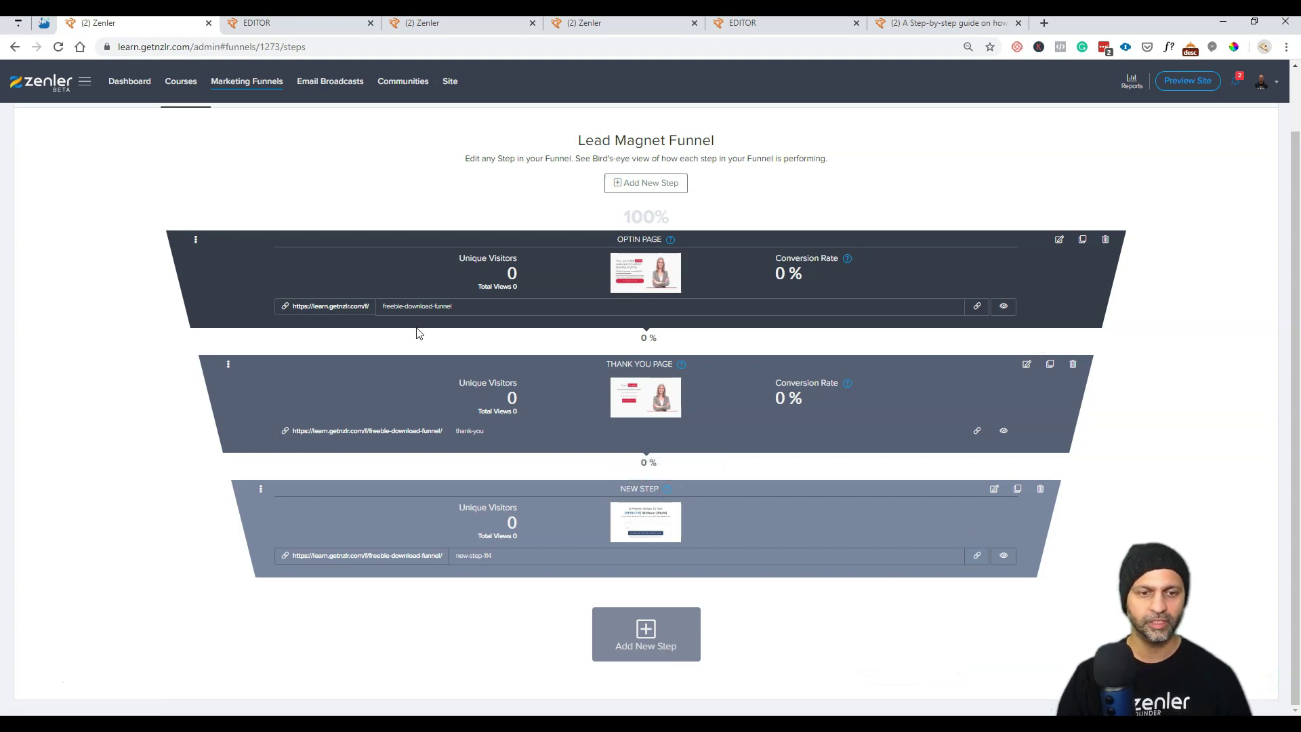
Step: In the Optin Page editor, try Go to Link as the popup button's post-submit action and restore Go to Next step
left_click(282, 24)
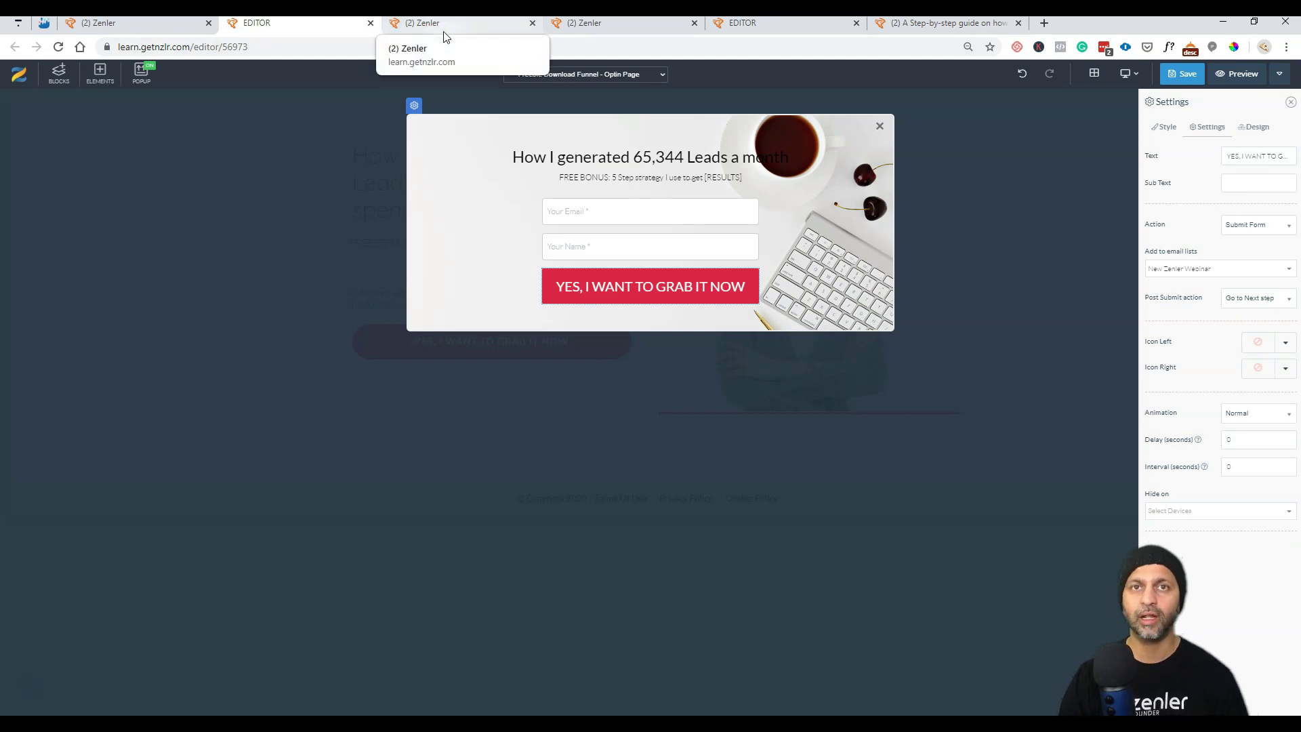
left_click(1248, 303)
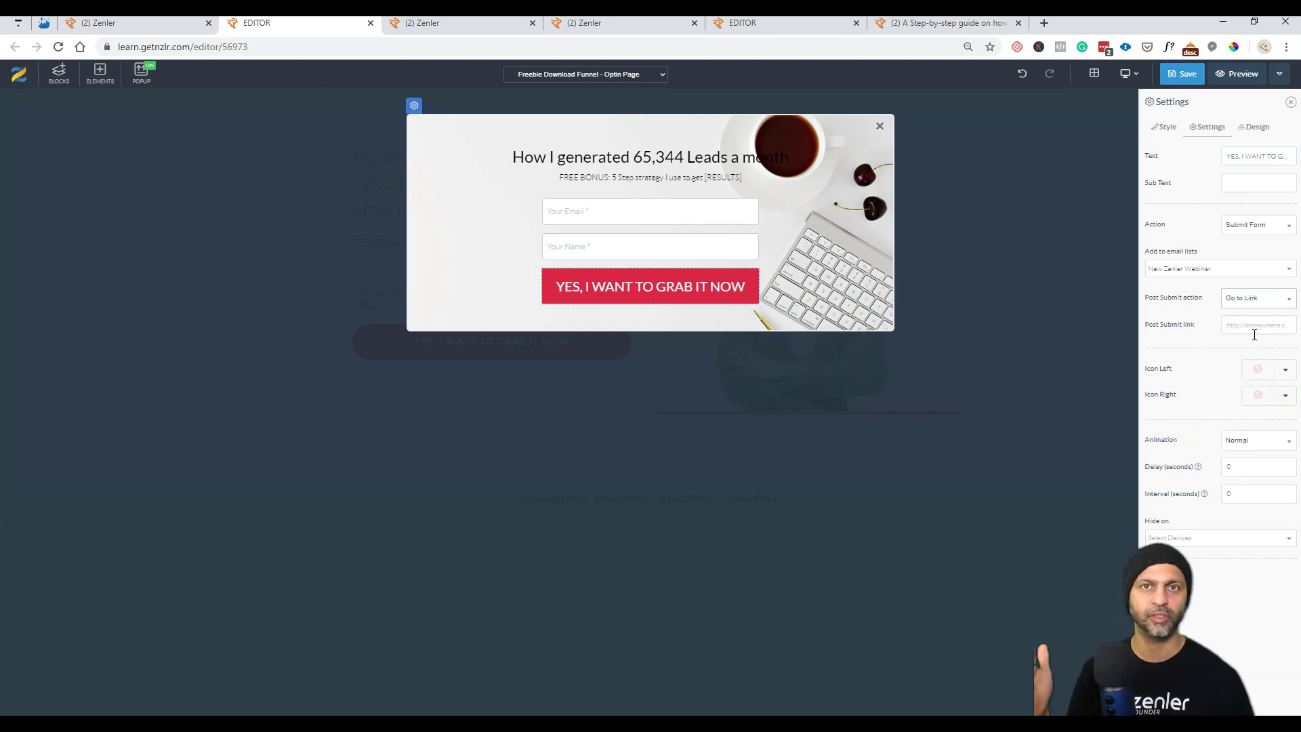
left_click(1264, 300)
left_click(1256, 359)
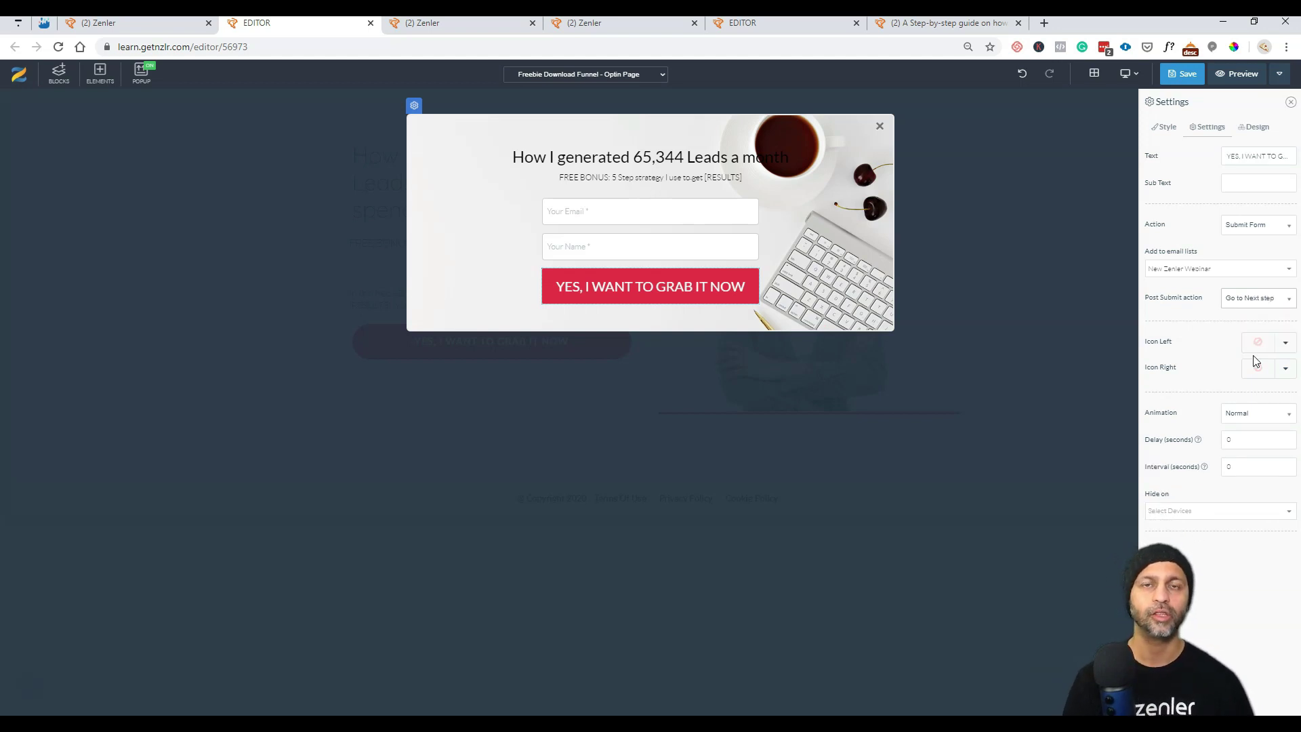
left_click(1290, 101)
Step: Open the Freebie Download Funnel's leads and examine the subscribers' roles, including the lead who became a student
left_click(105, 23)
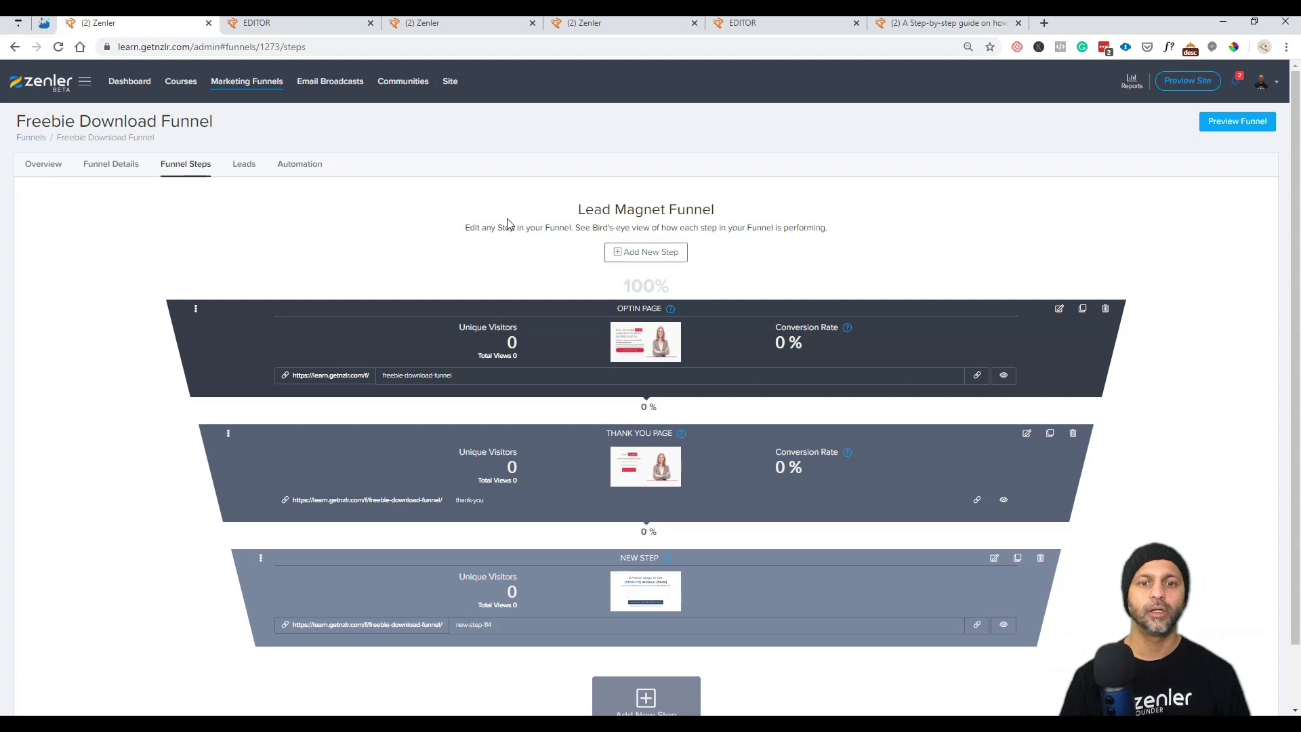
left_click(248, 174)
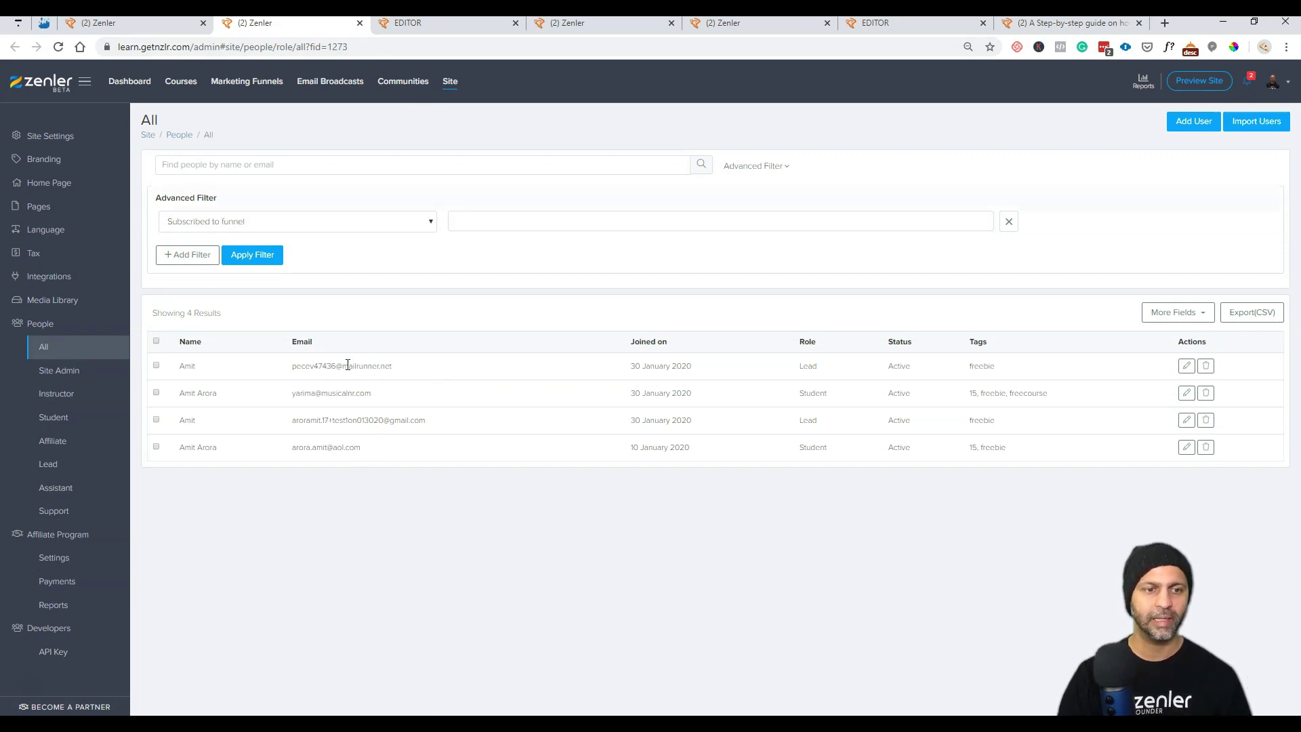
left_click_drag(807, 365, 808, 445)
left_click(812, 446)
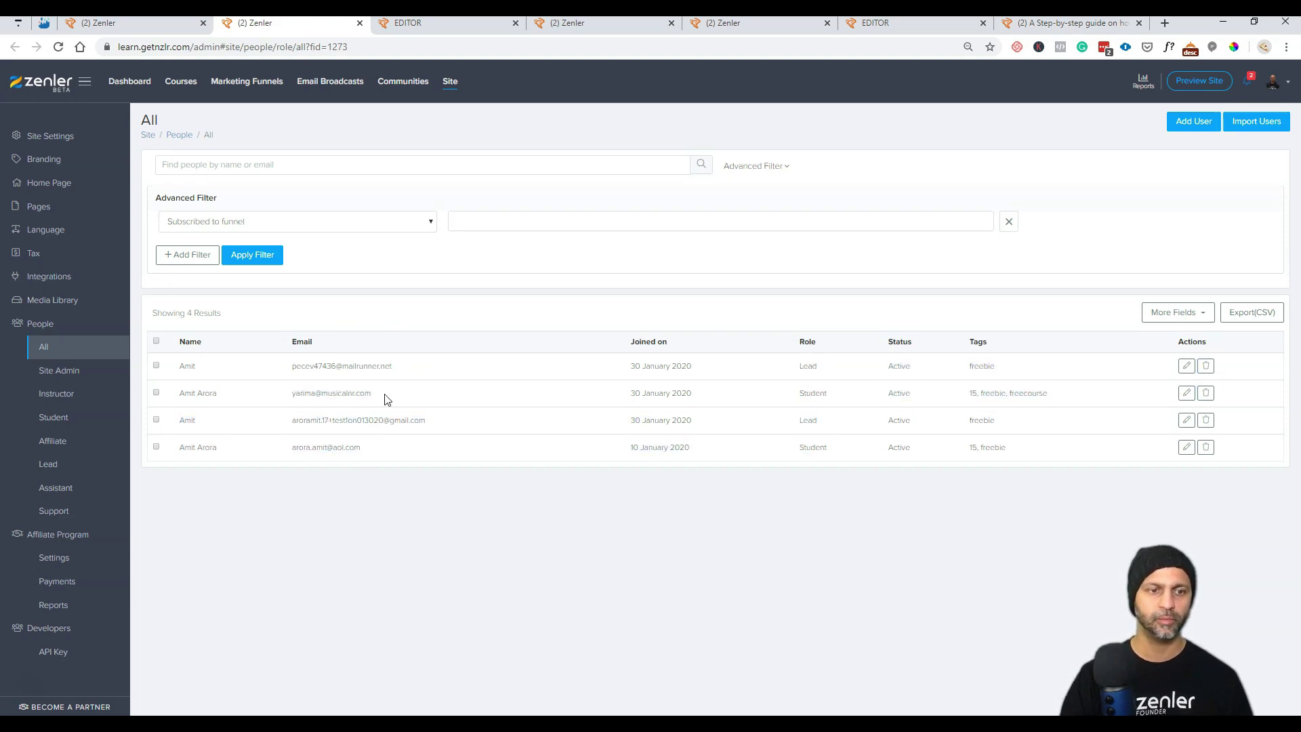
left_click_drag(386, 398, 293, 392)
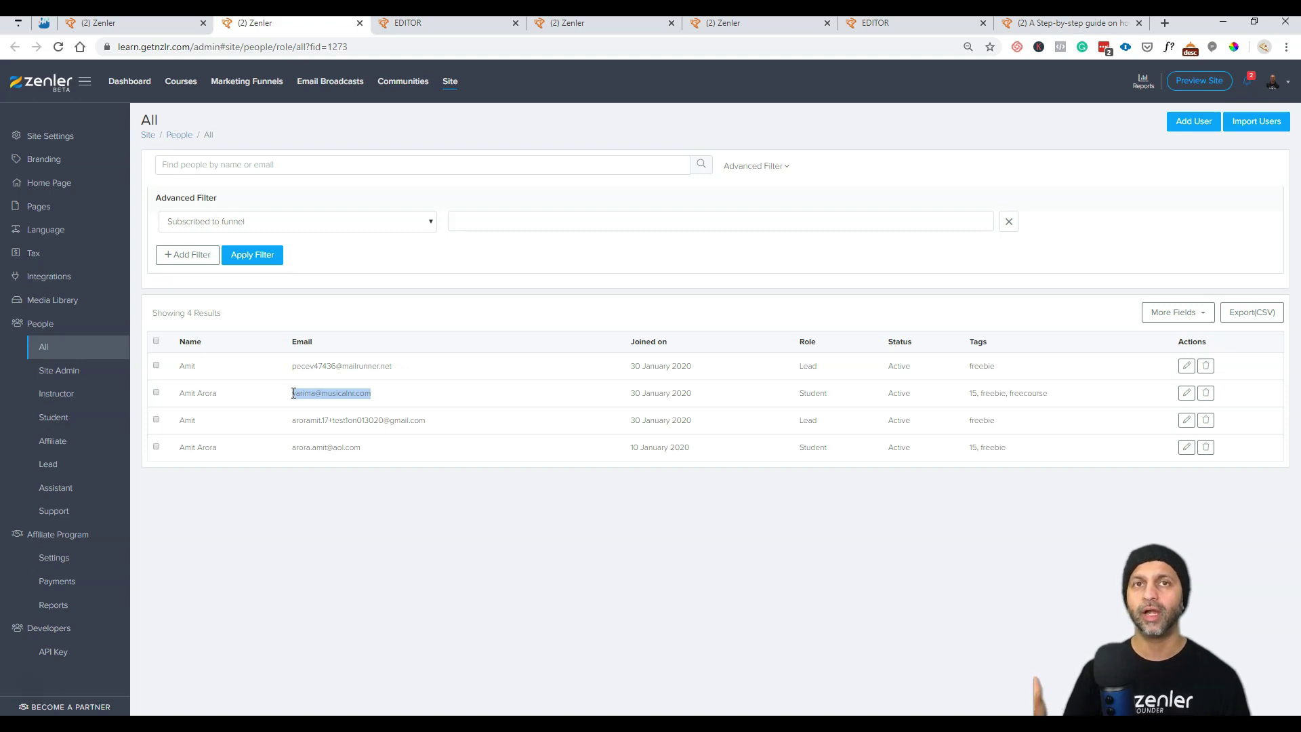
left_click_drag(833, 393, 798, 397)
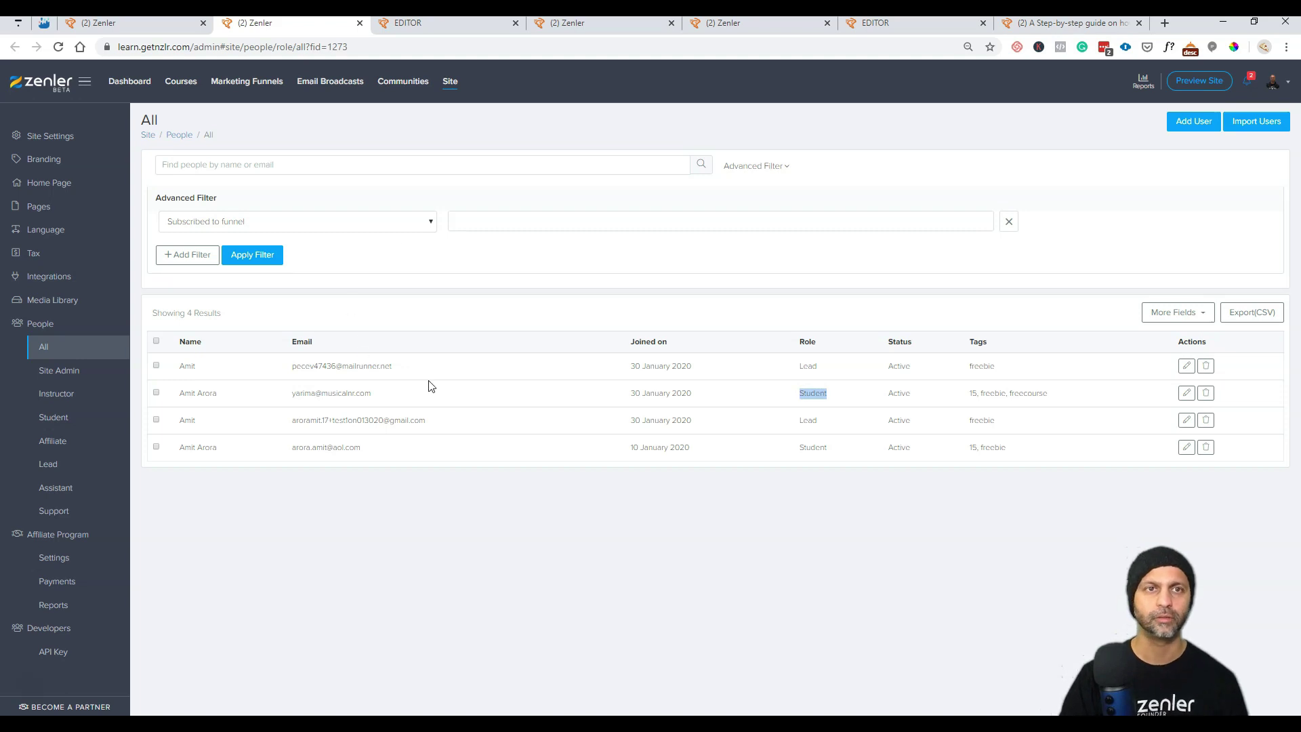
Step: Review the funnel's Email Drip Sequence automation and open its automation rules for editing
left_click(148, 28)
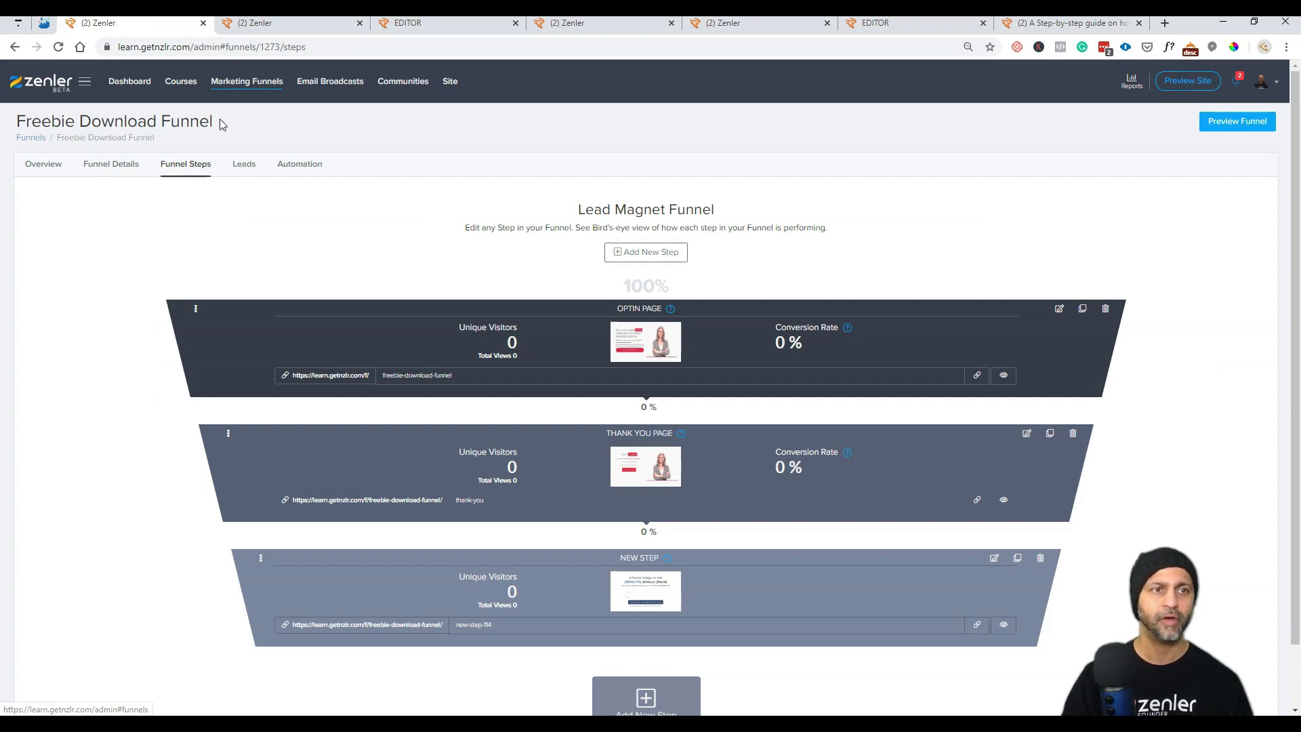
left_click(302, 165)
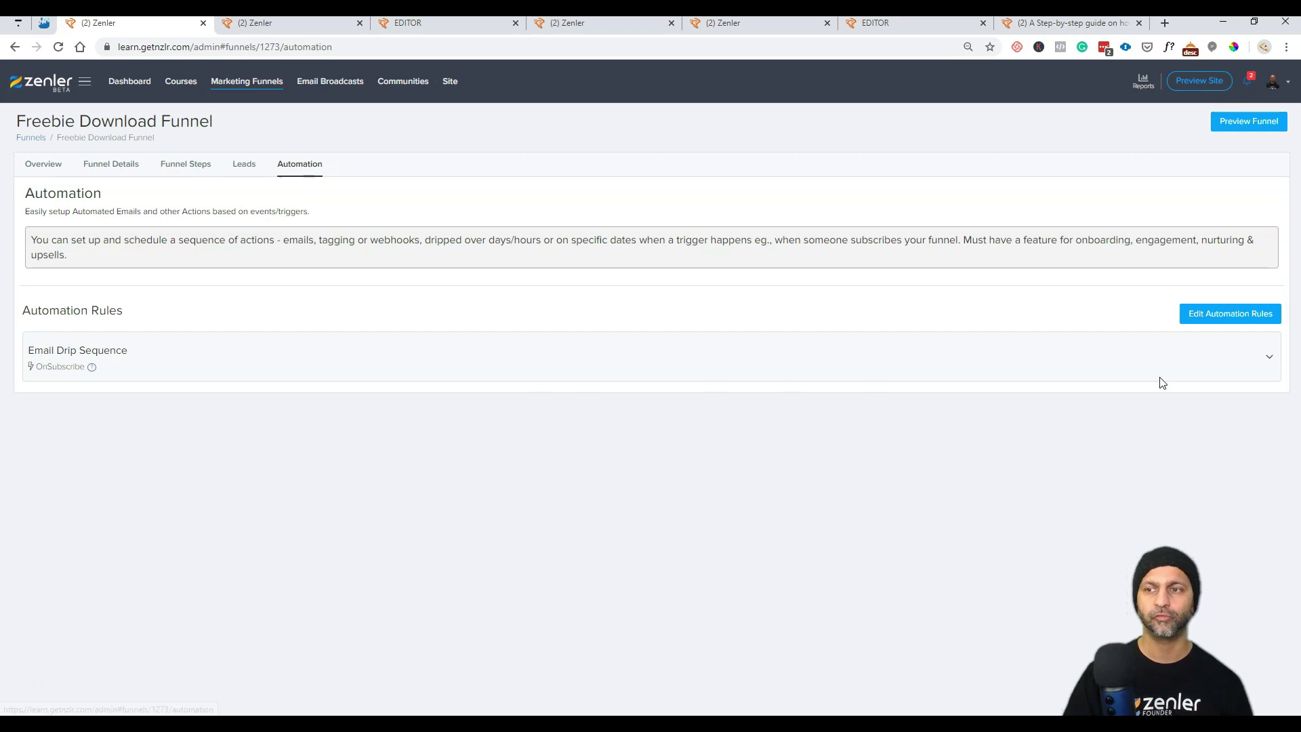
left_click(1270, 359)
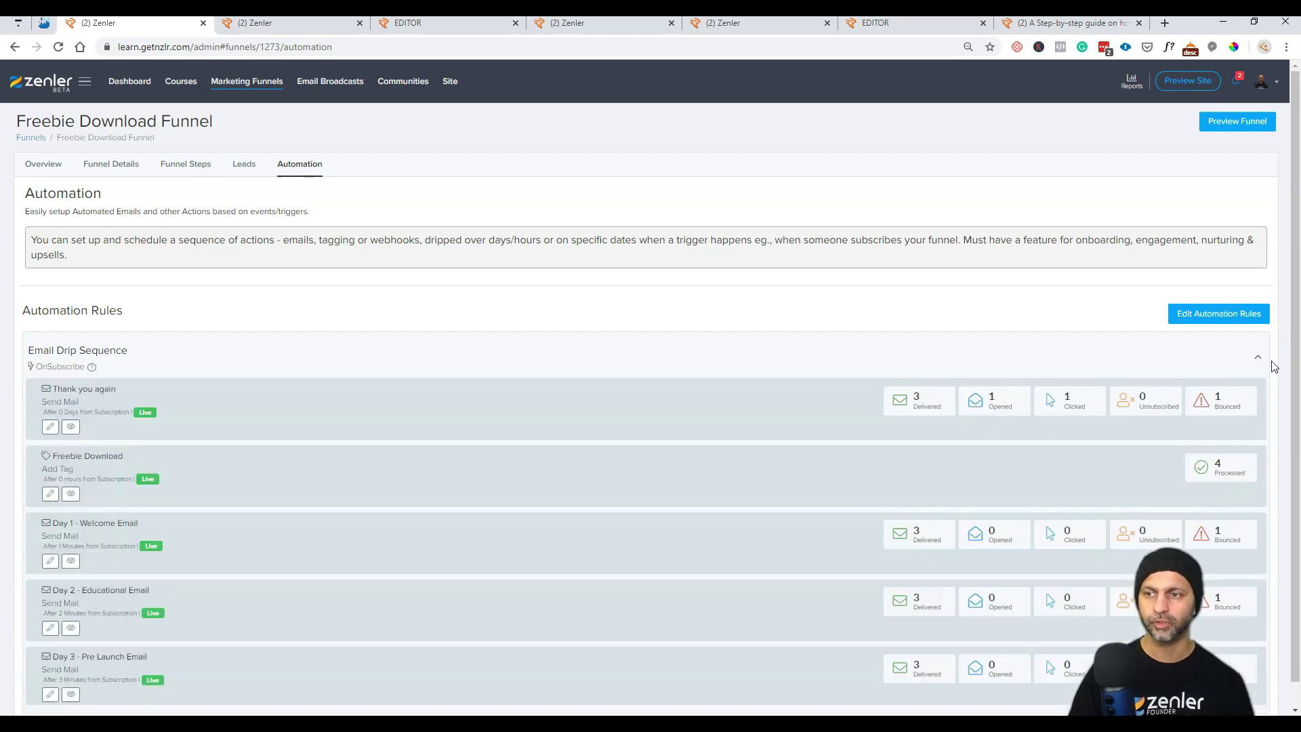
left_click(1203, 319)
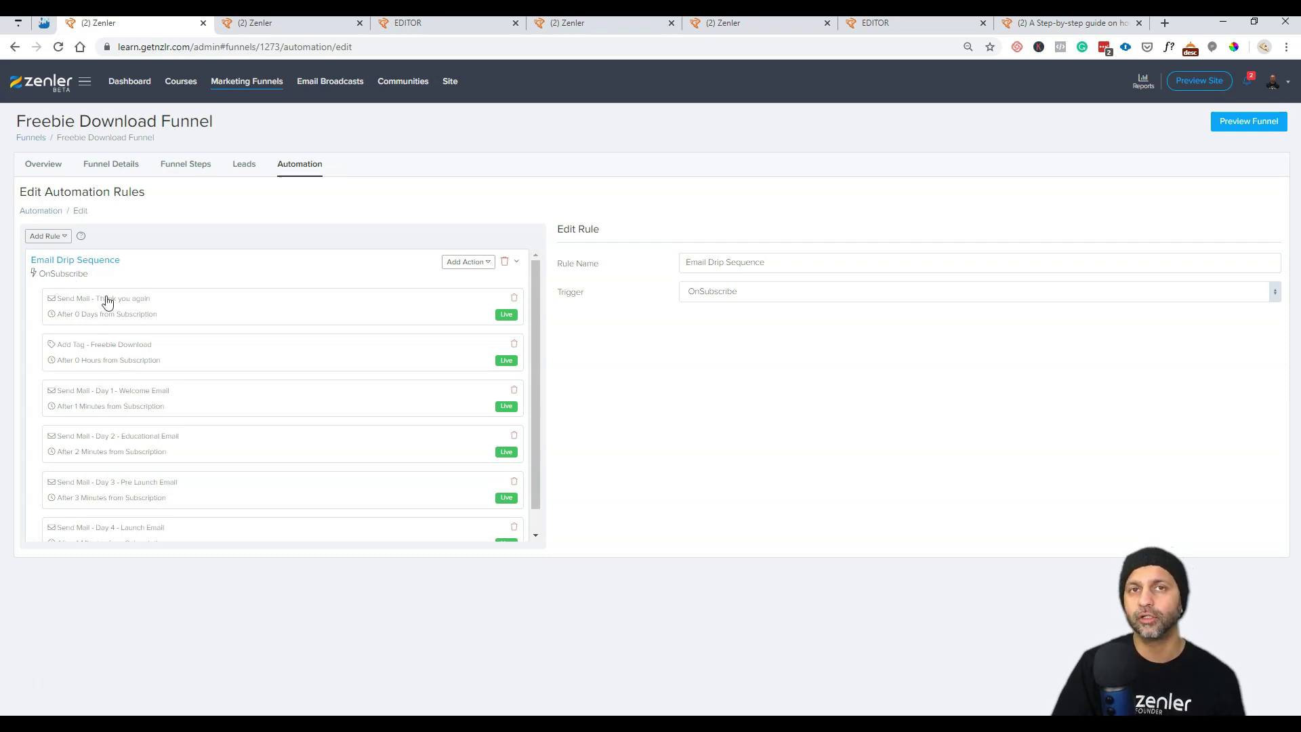
Step: Examine the Thank you again email action's delay, subject and mail content
left_click(154, 315)
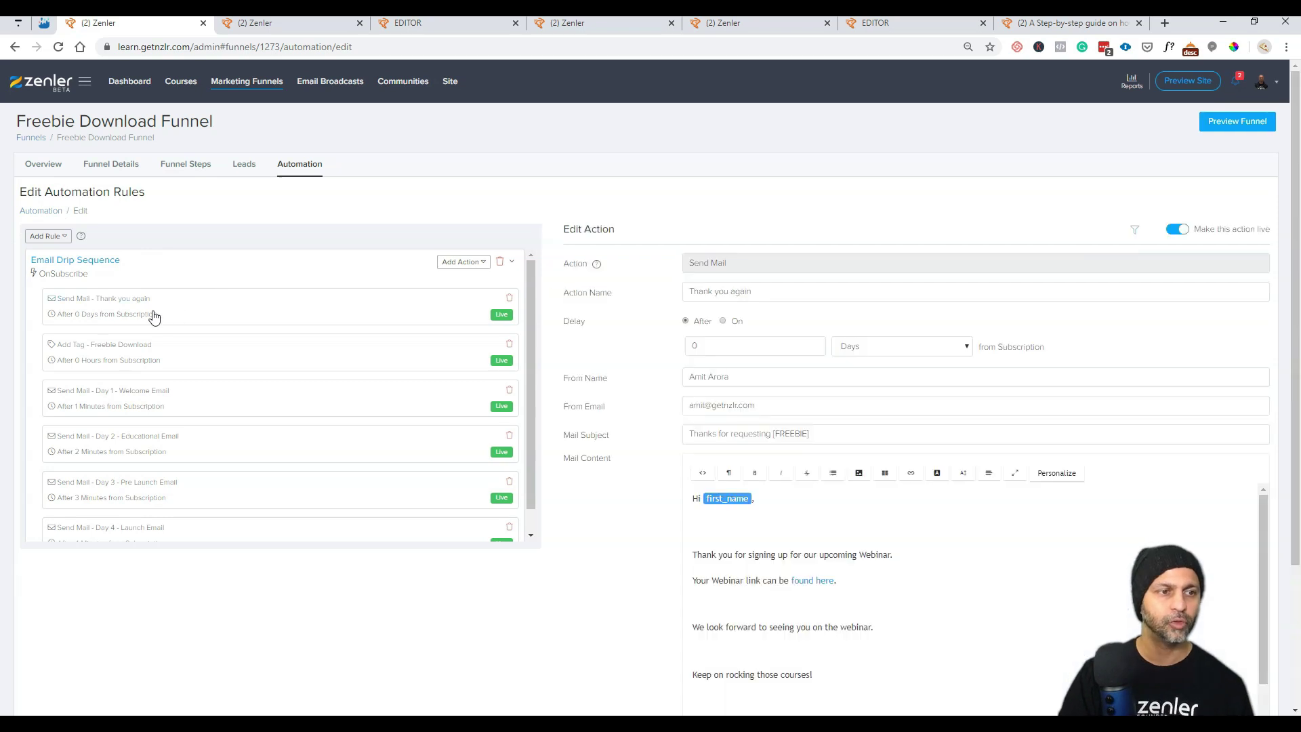
double_click(730, 343)
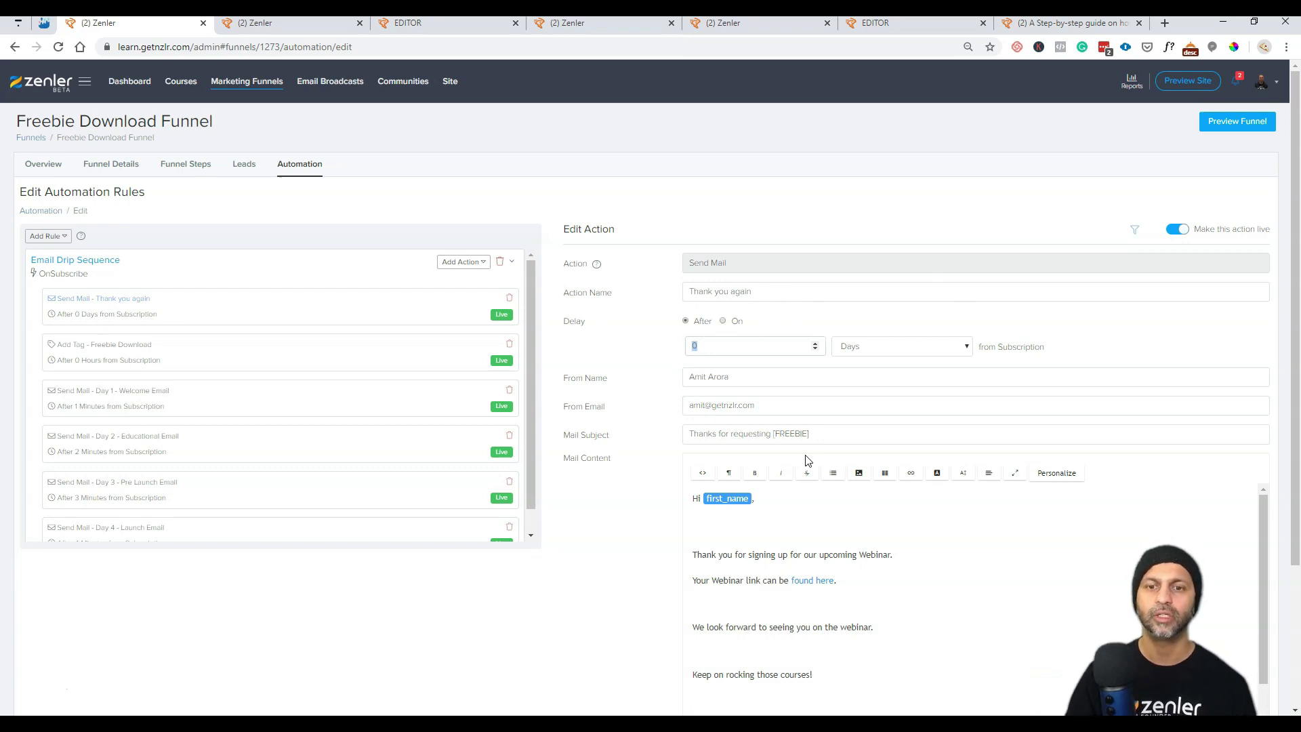
scroll(806, 461, "down", 2)
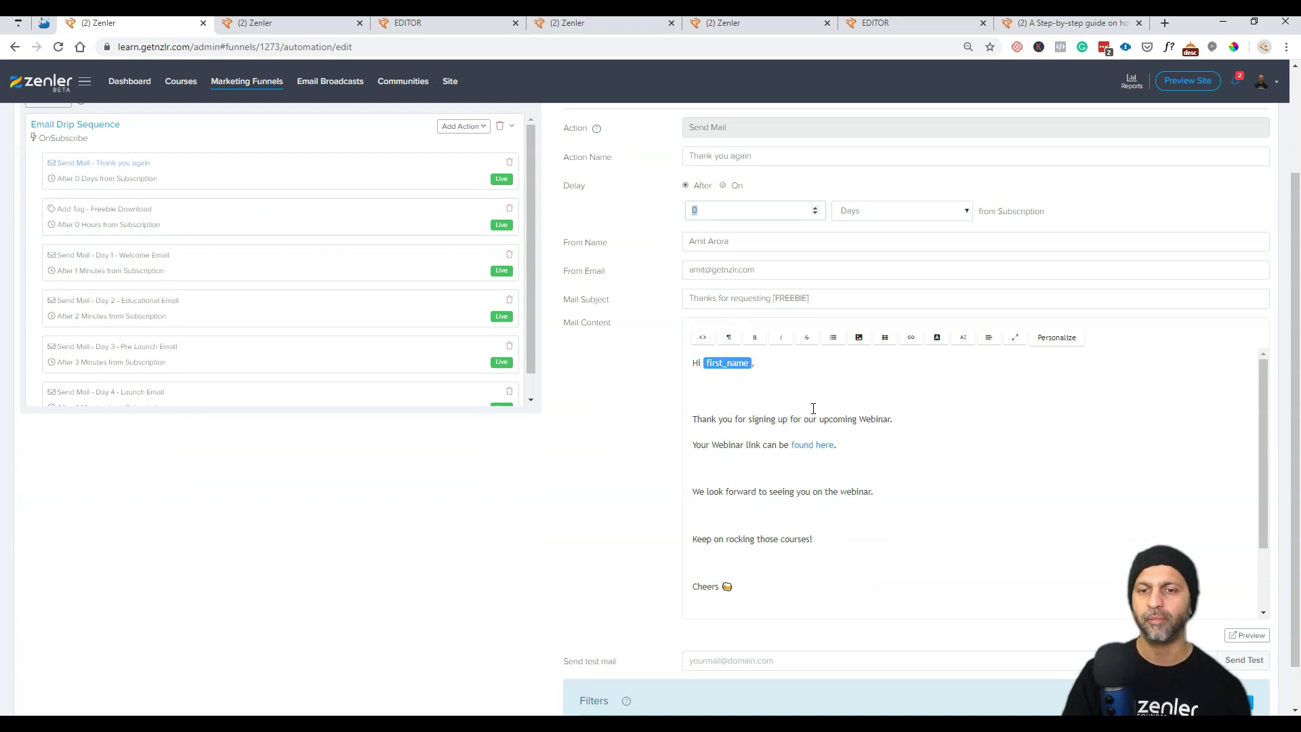
scroll(785, 474, "down", 3)
scroll(785, 474, "up", 3)
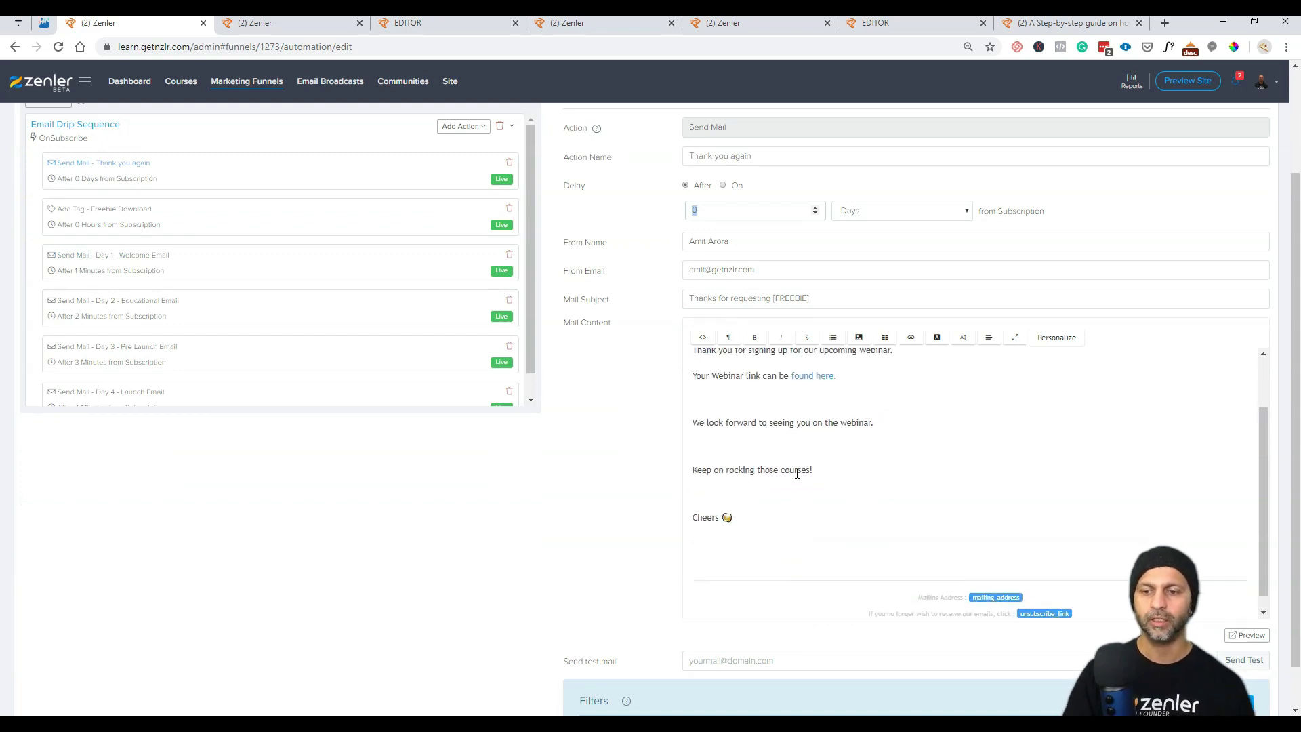
scroll(434, 379, "up", 2)
Step: Examine the Freebie Download tag action and the Day 2 and Day 4 email actions of the sequence
left_click(137, 350)
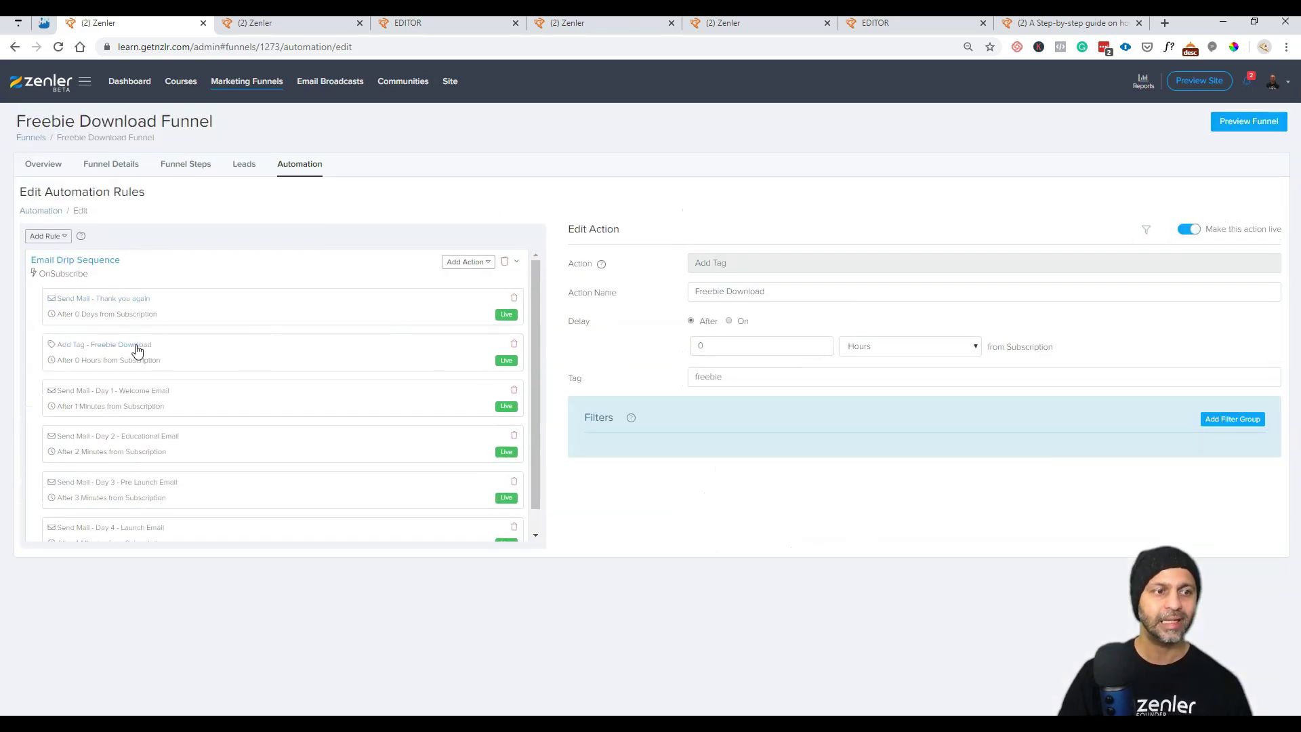
left_click_drag(730, 376, 648, 379)
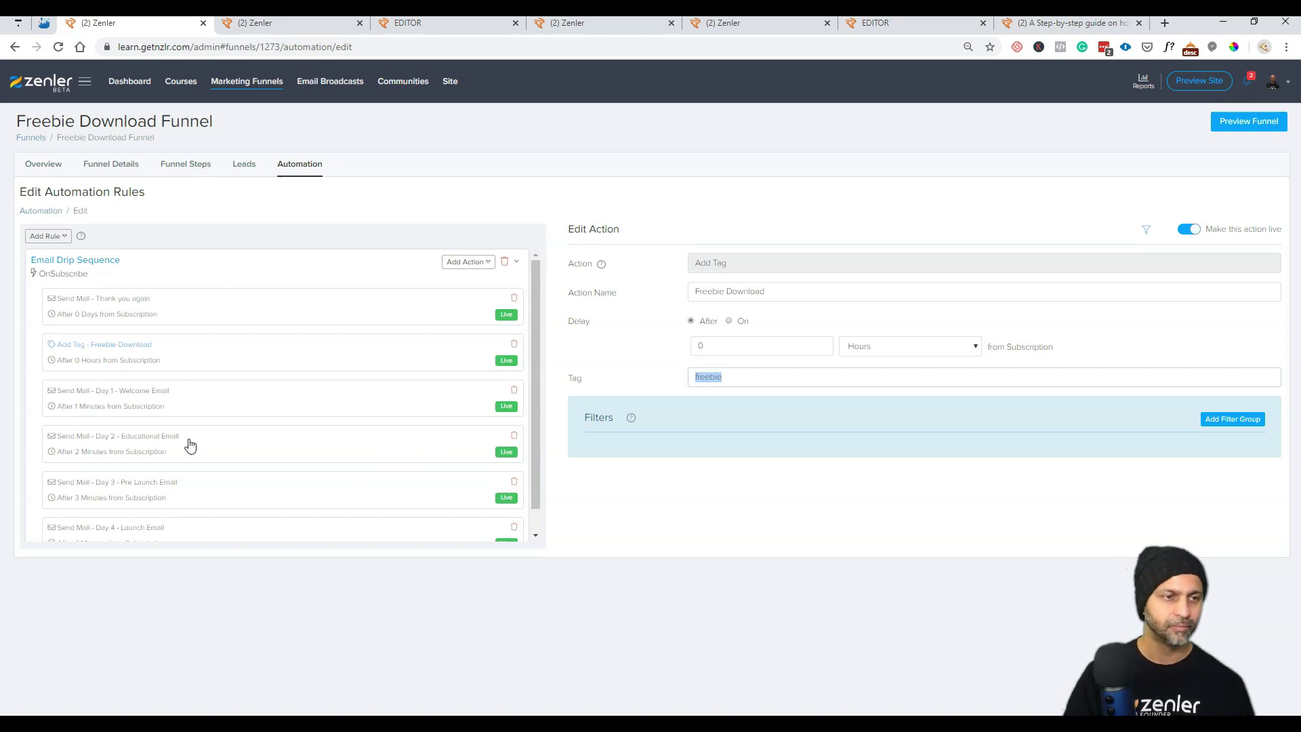
left_click(209, 407)
scroll(208, 406, "down", 1)
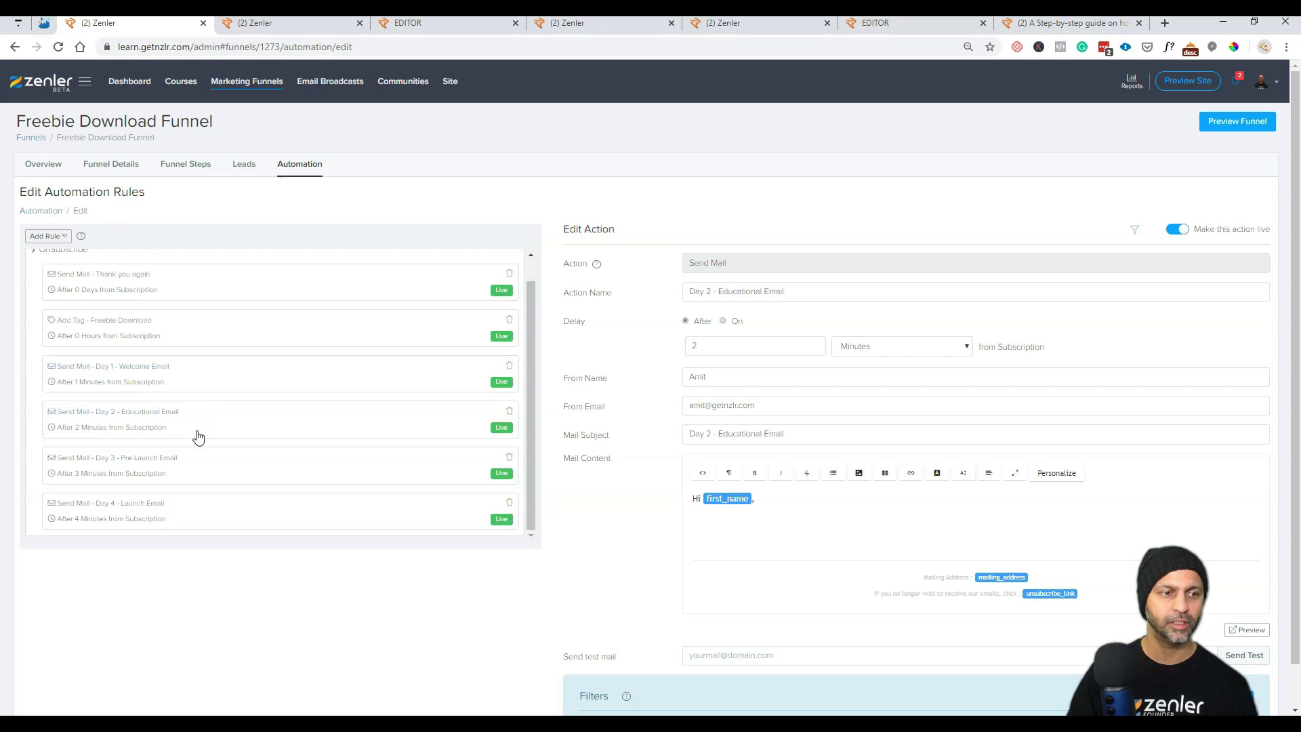
left_click(187, 515)
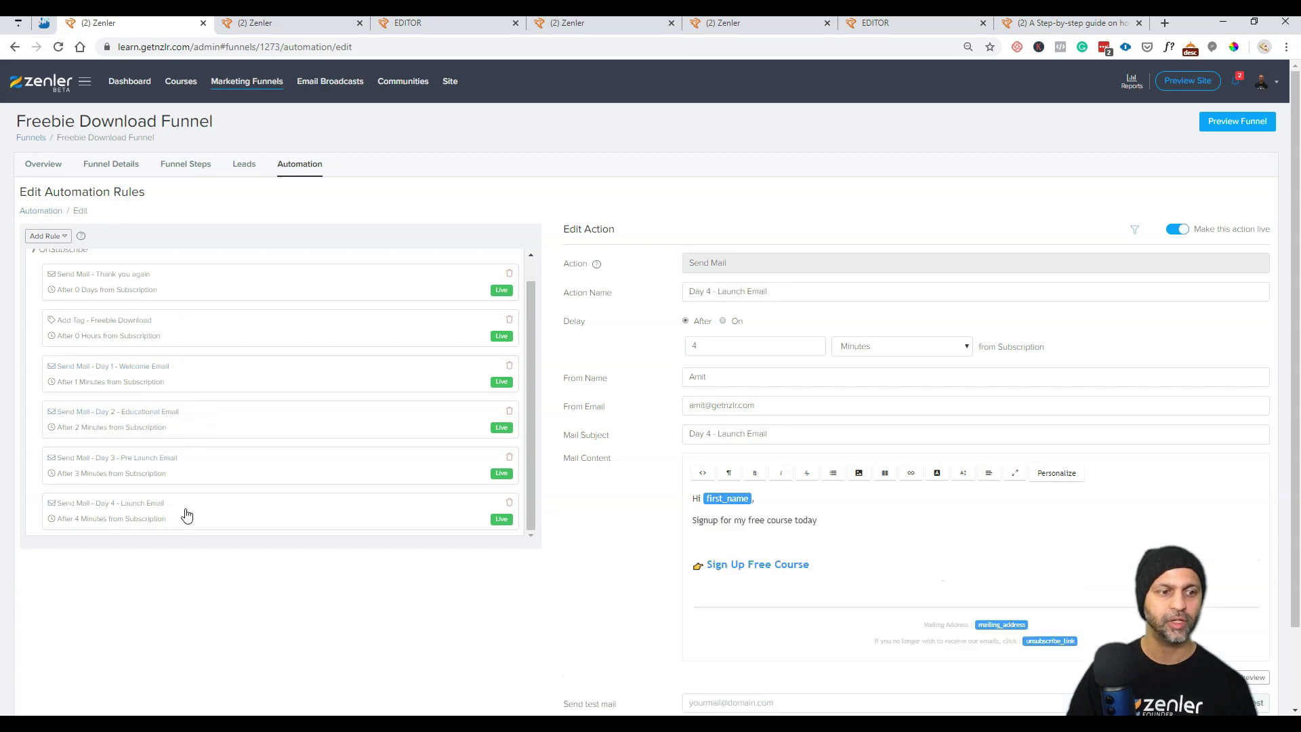
Step: Try the Weeks and Minutes delay units and the specific date and time option for the Day 1 - Welcome Email
left_click(205, 379)
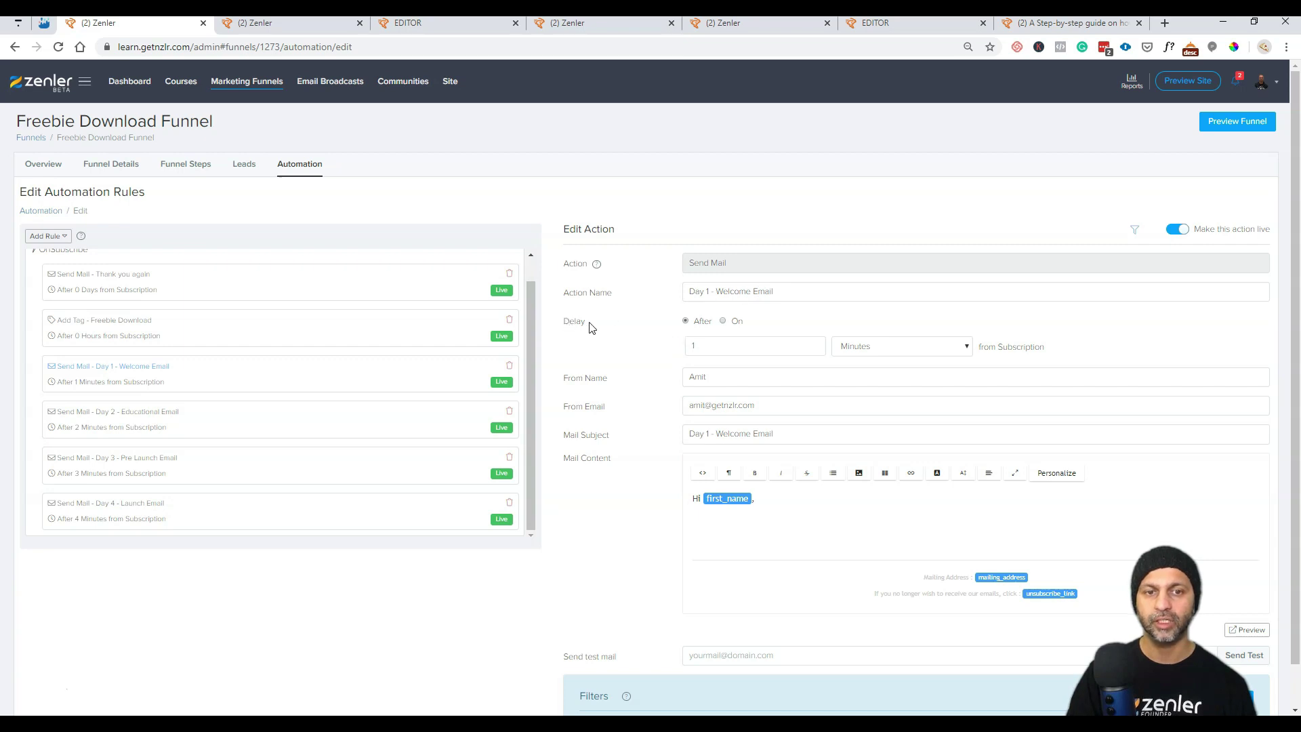
left_click(898, 351)
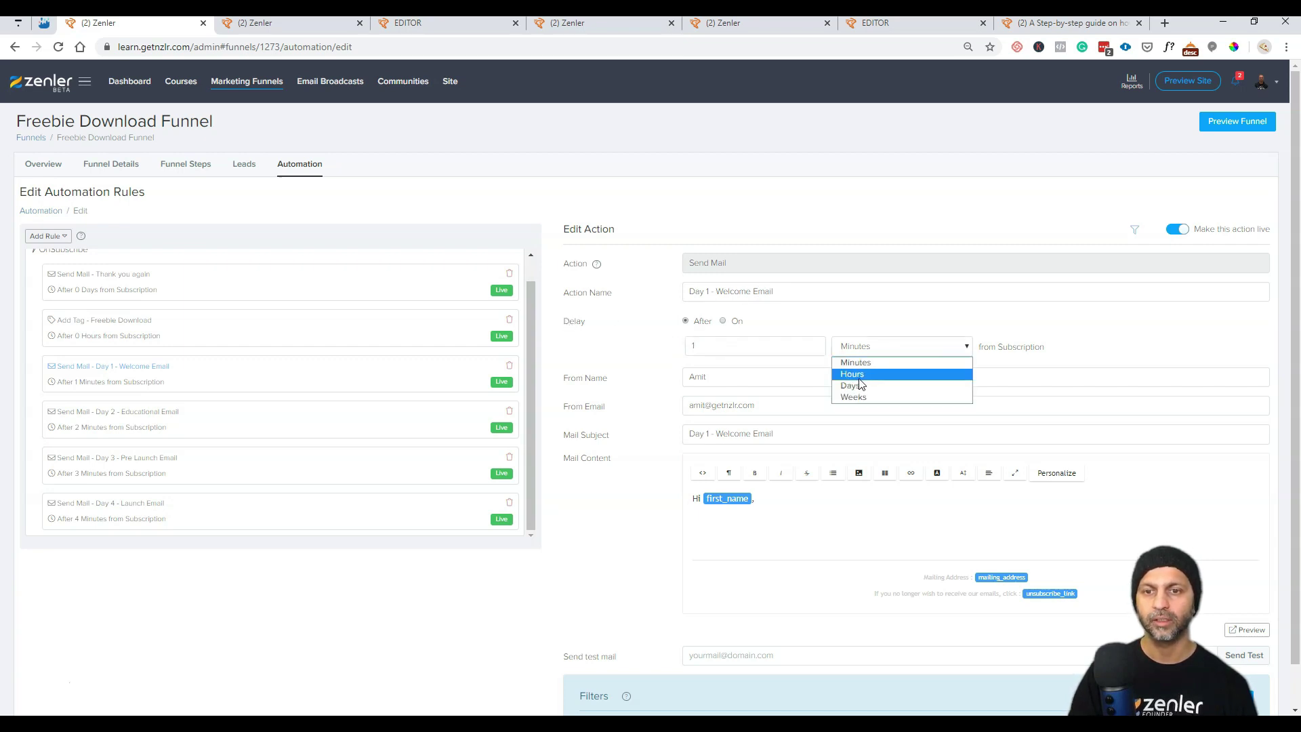
left_click(855, 396)
left_click(871, 346)
left_click(859, 364)
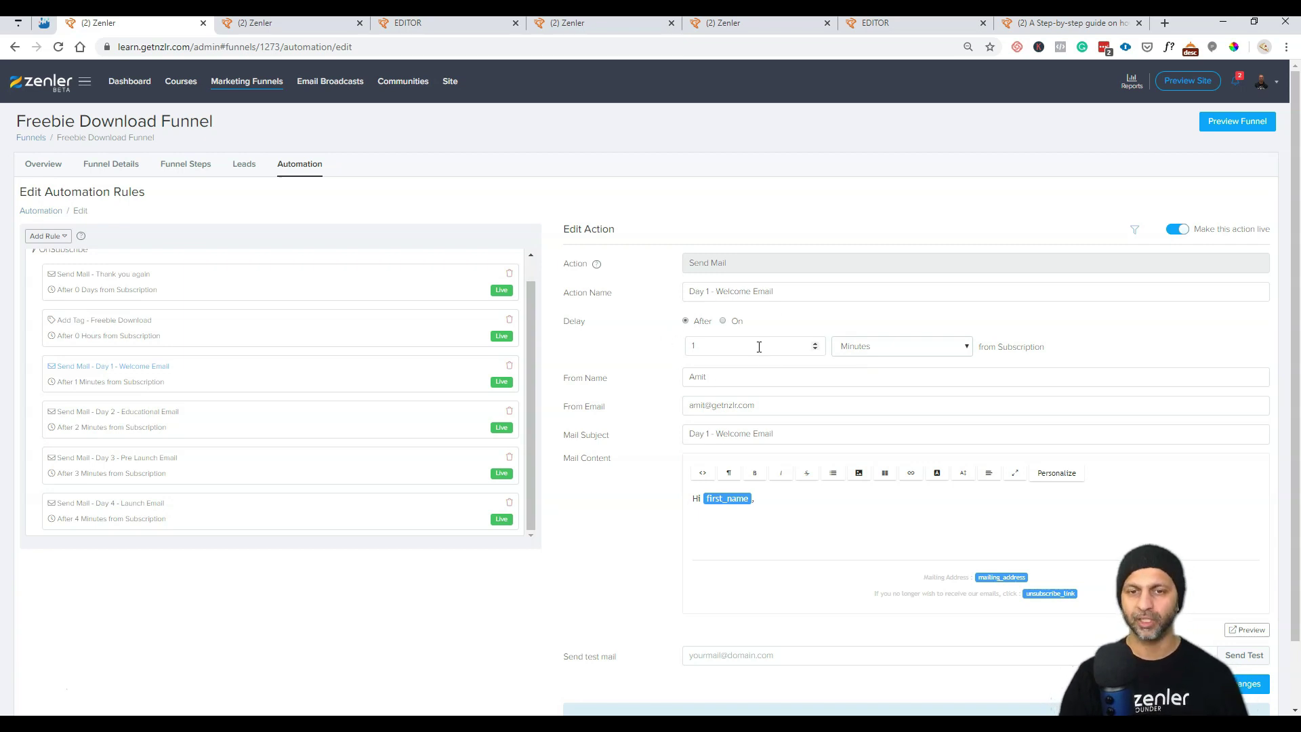
left_click(736, 325)
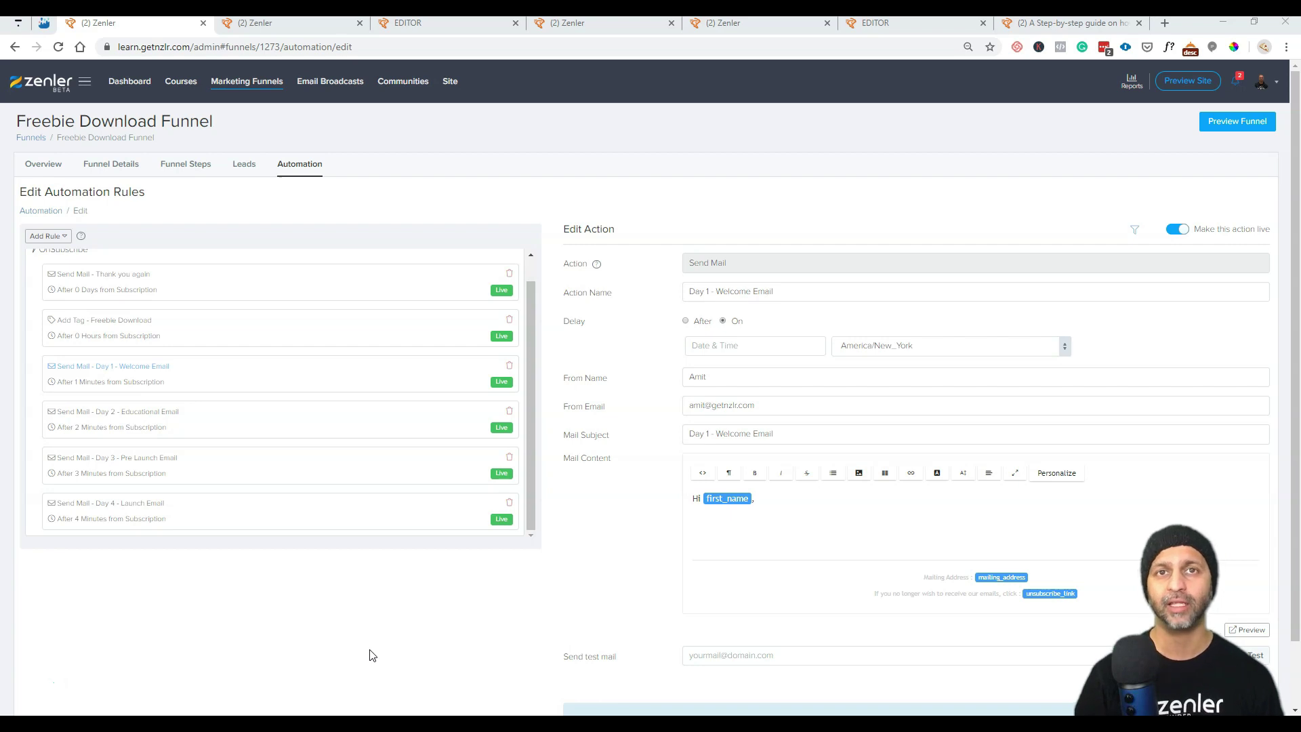
Step: Examine the page funnel of the course "A Step-by-step guide on how to use NewZenler-copy" and open the site's pages list
left_click(190, 82)
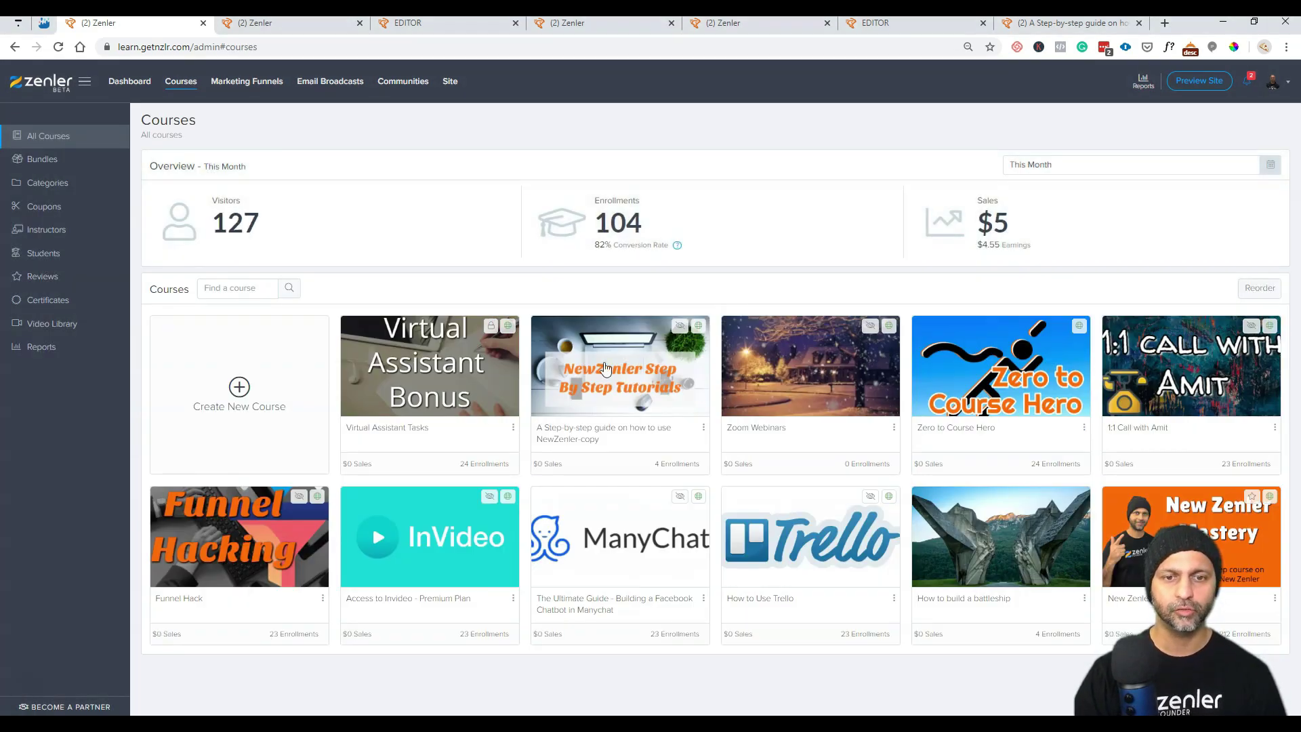
left_click(637, 388)
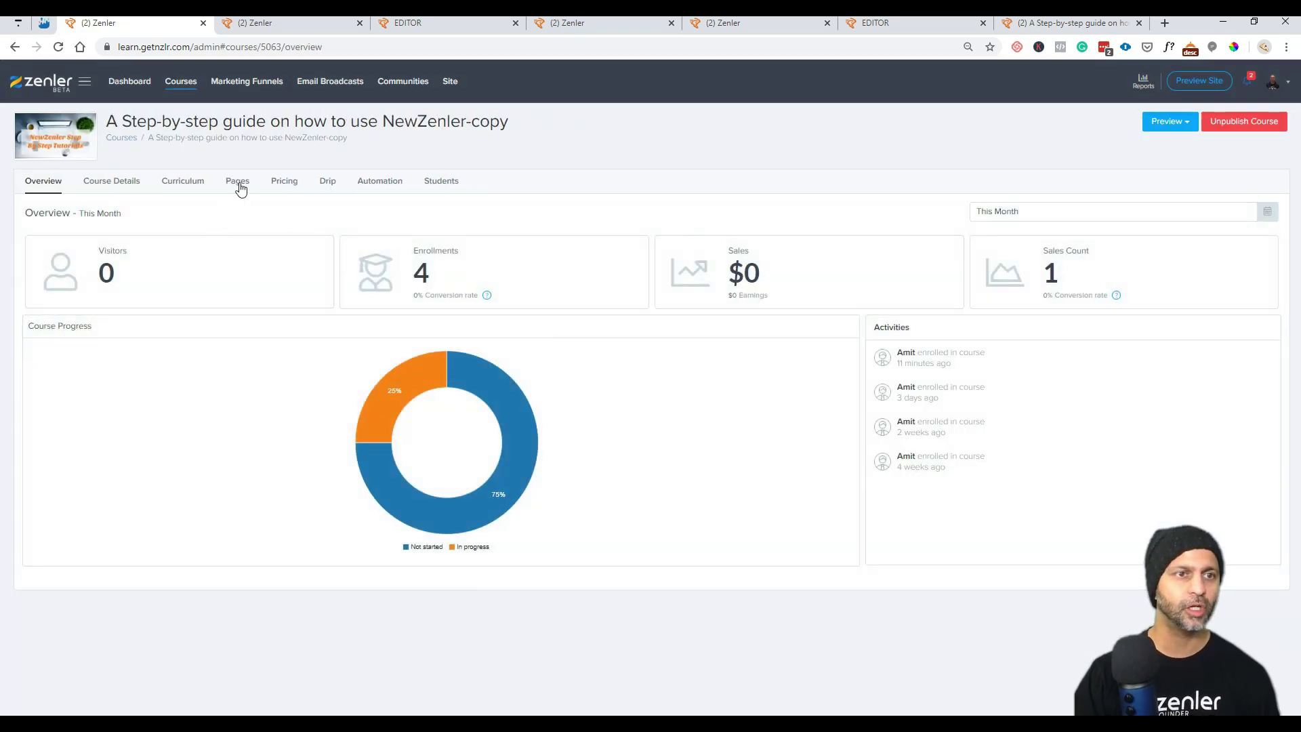
left_click(238, 182)
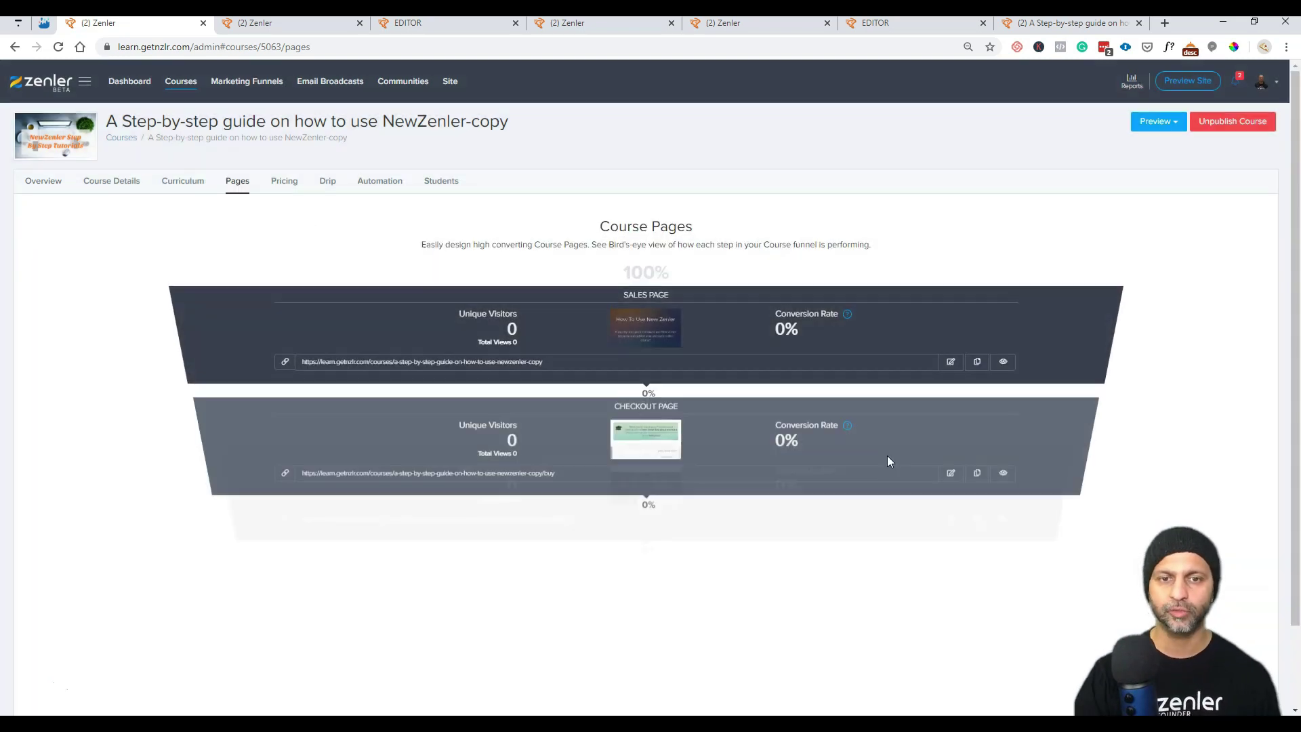
scroll(649, 479, "down", 2)
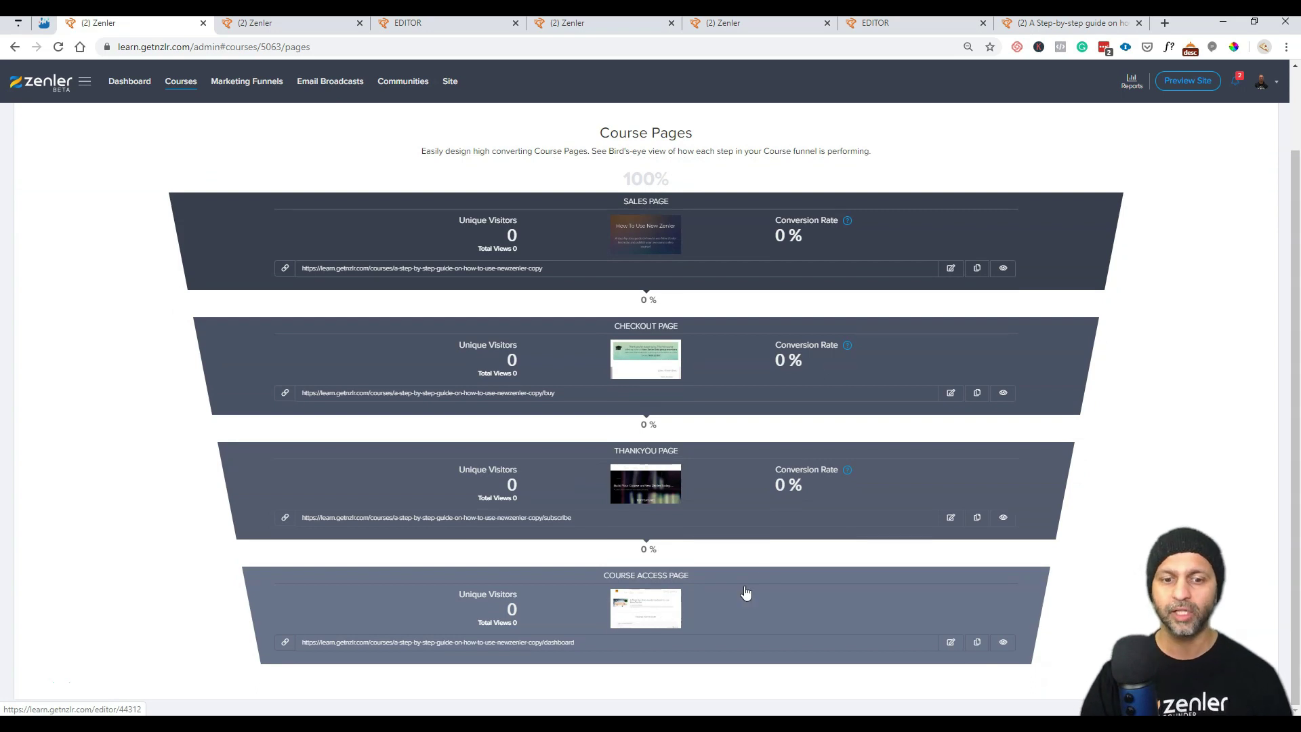
scroll(839, 543, "up", 2)
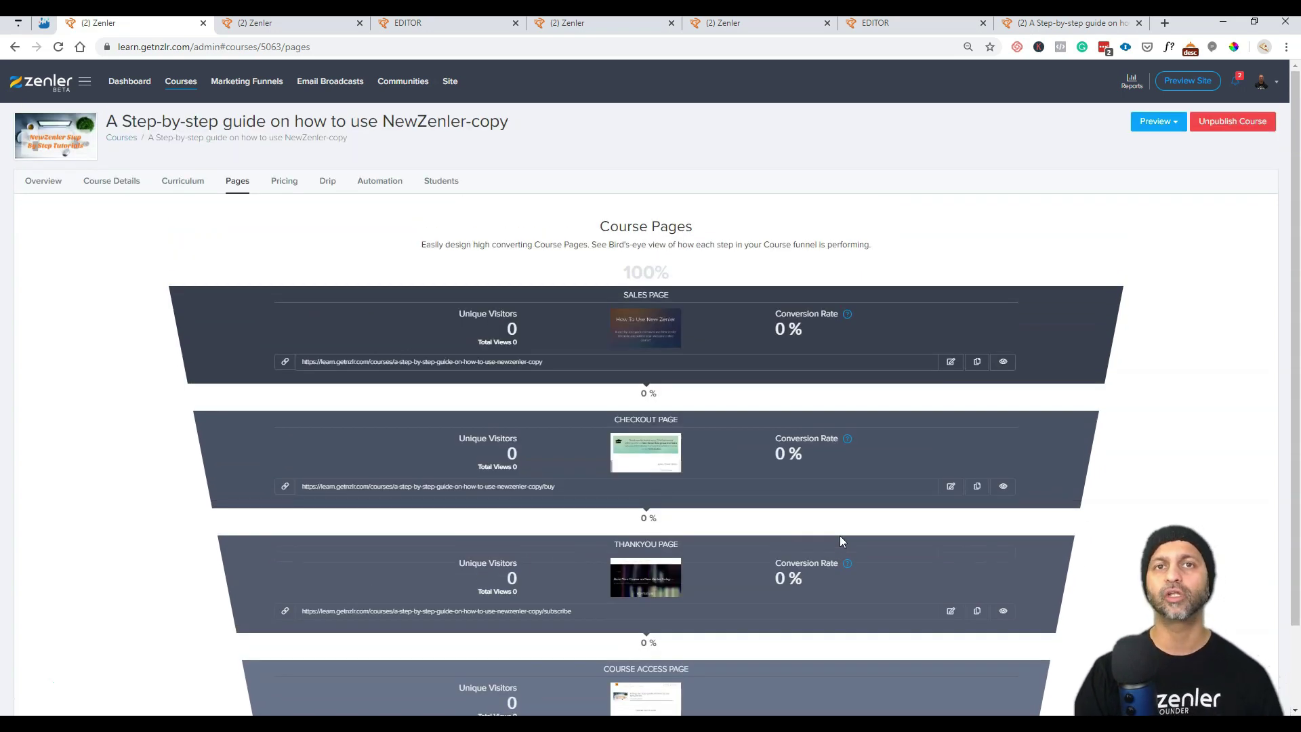
left_click(450, 82)
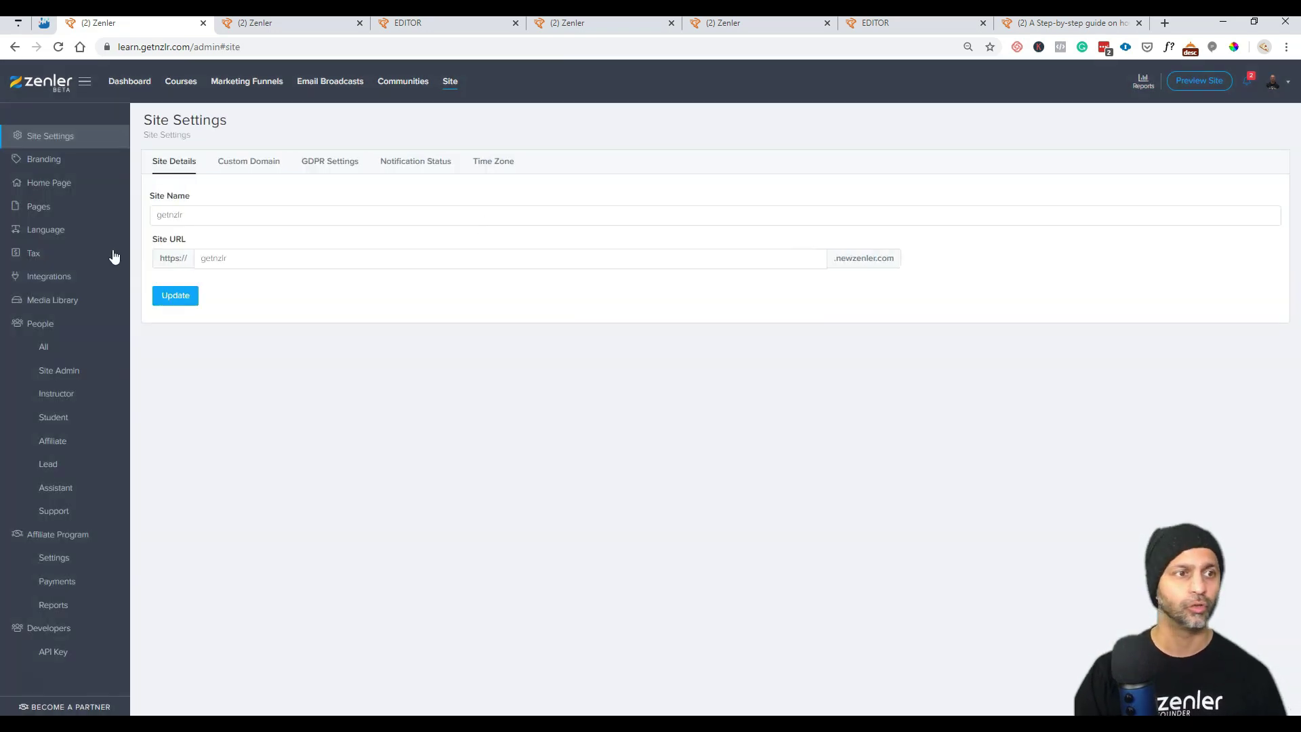
left_click(43, 206)
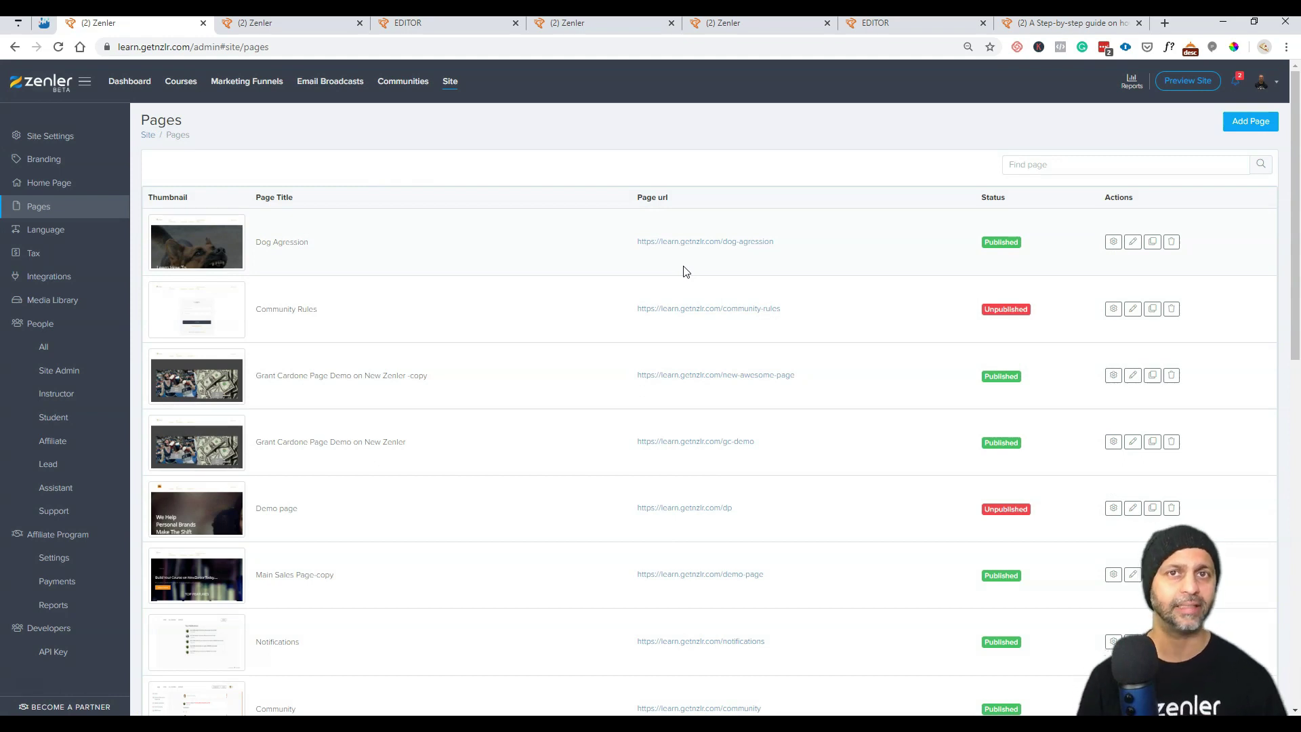
Step: Open the Freebie Download Funnel in a separate browser tab, review its Email Drip Sequence statistics and open the automation rules for editing
middle_click(246, 81)
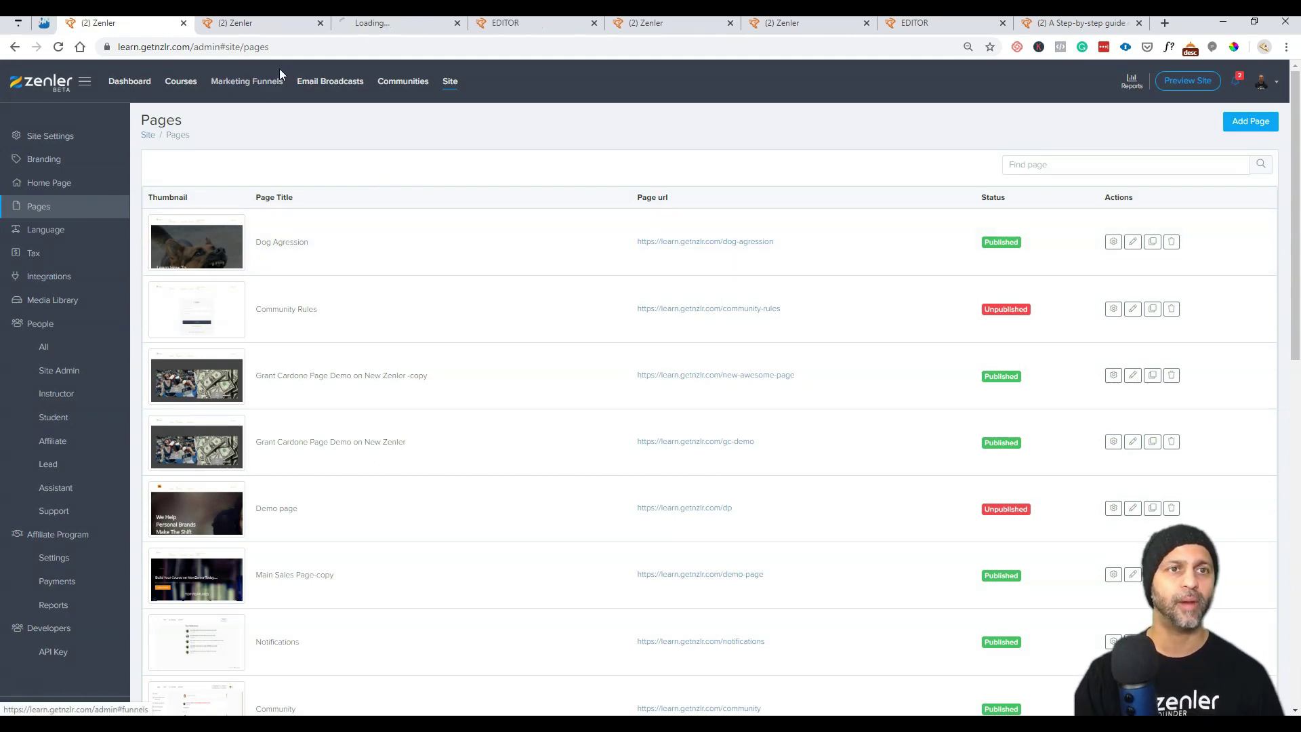
left_click(321, 24)
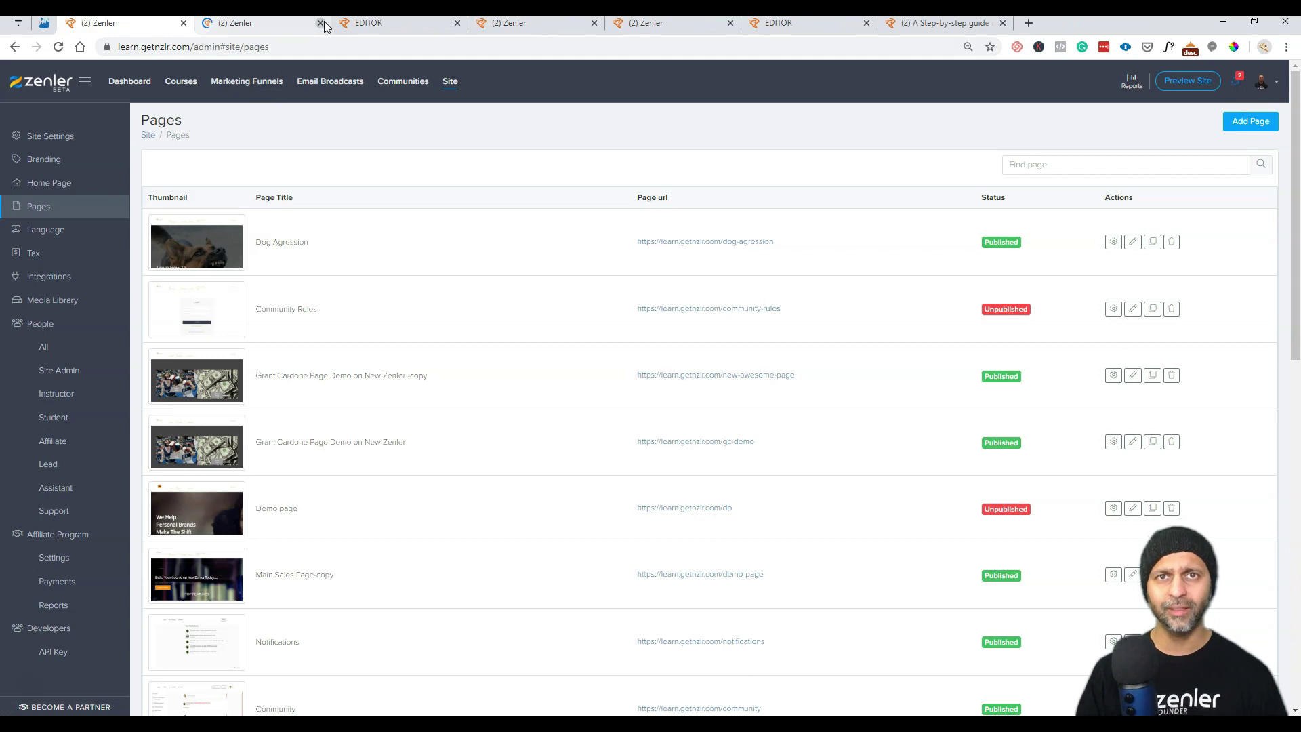
left_click(245, 27)
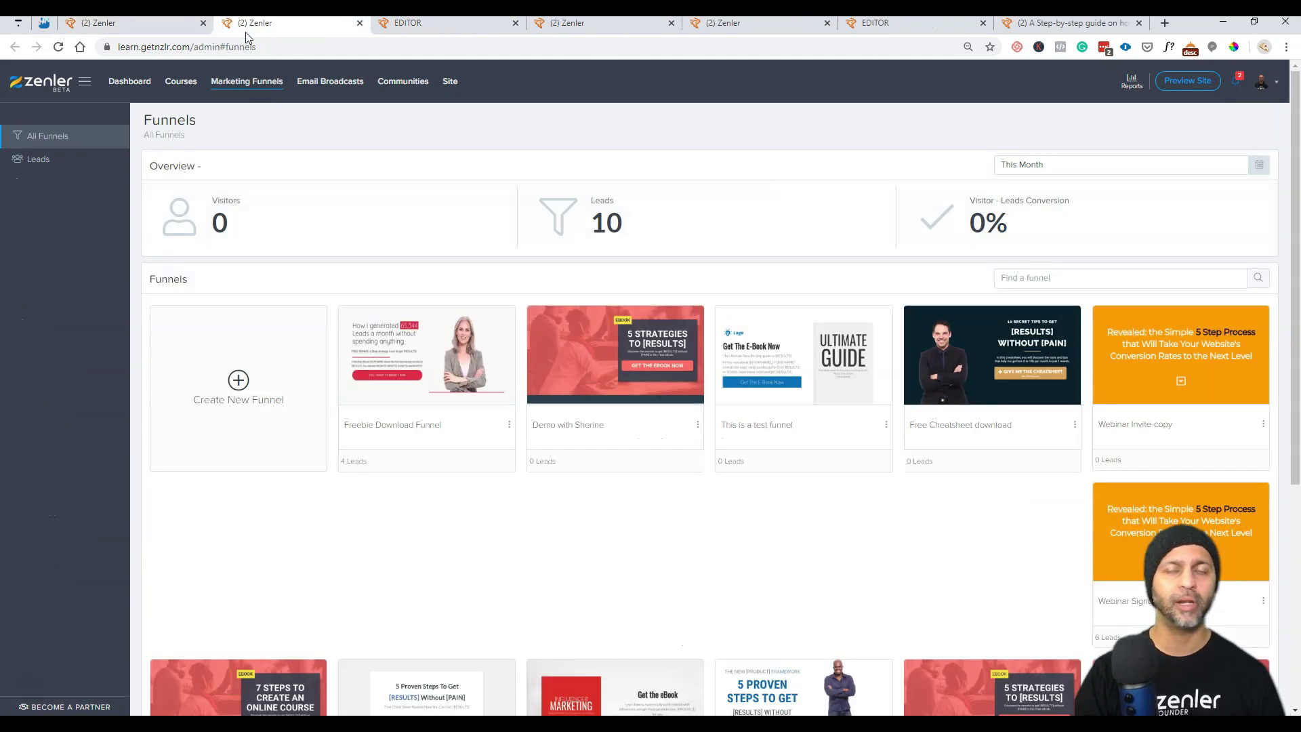
left_click(465, 358)
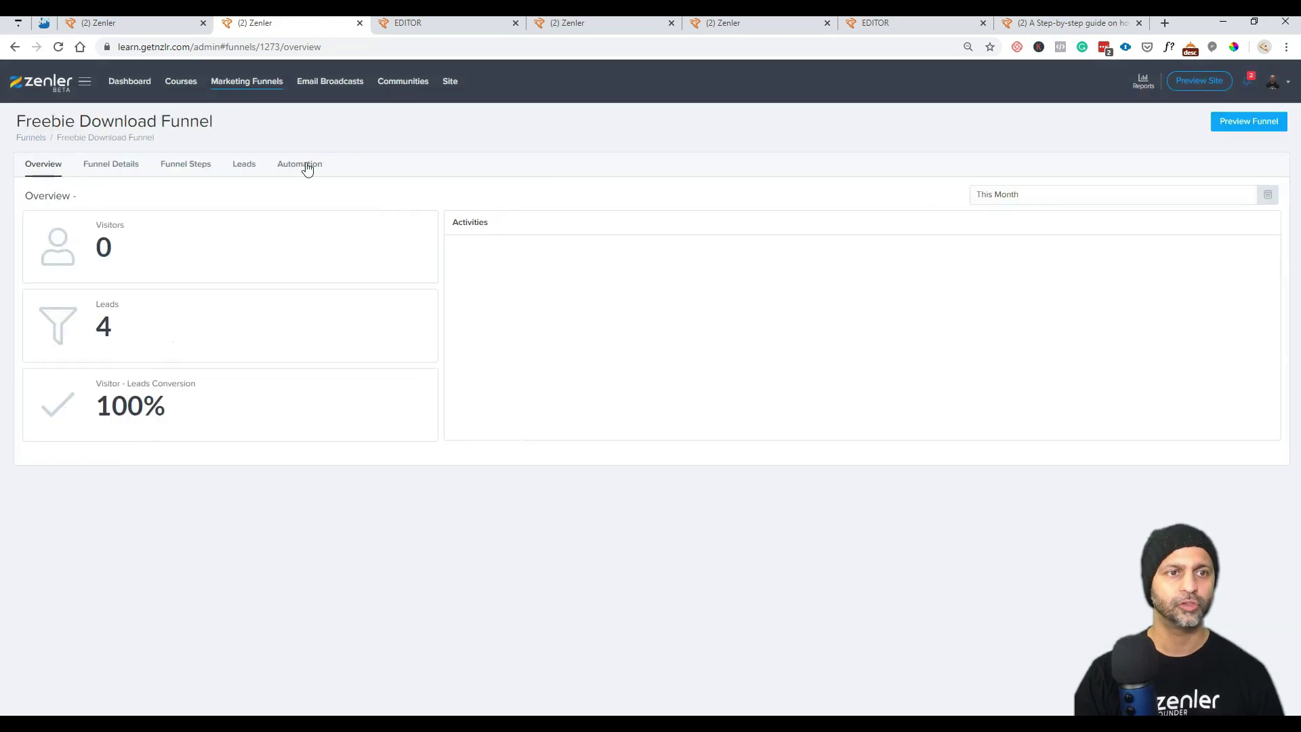
left_click(305, 164)
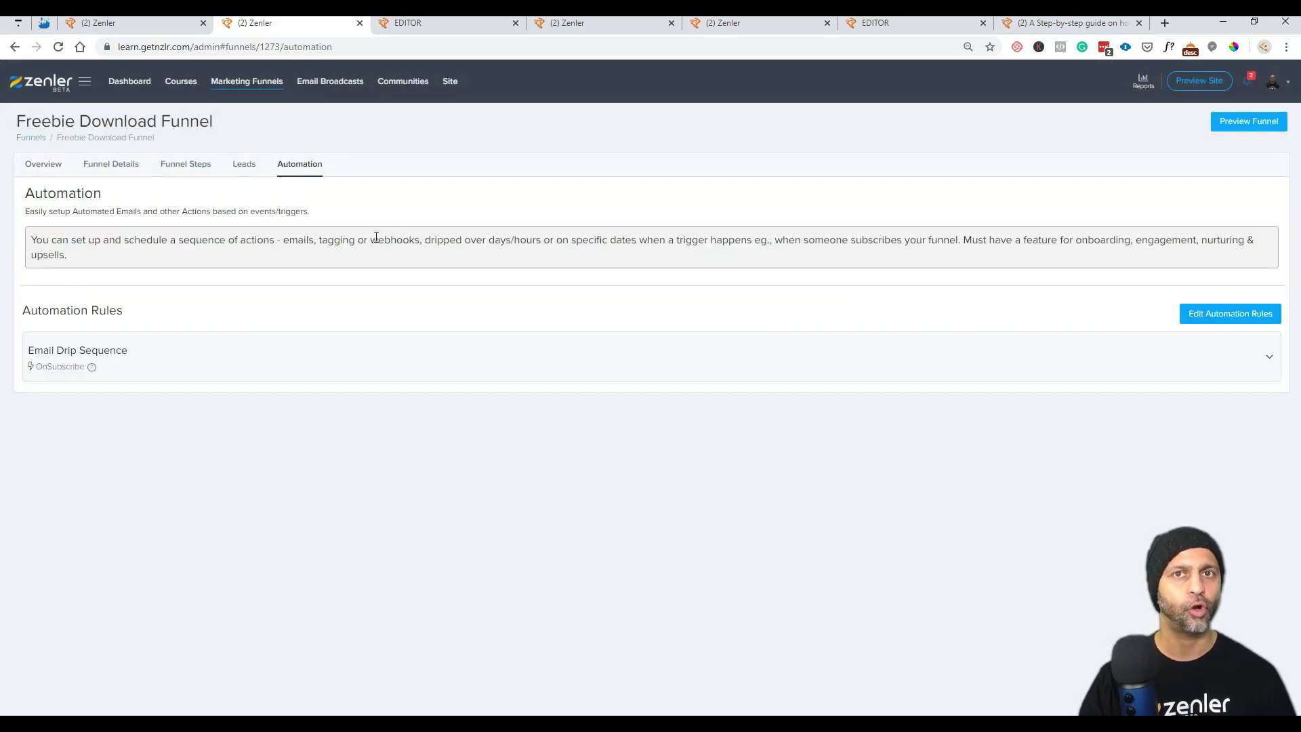
left_click(193, 361)
scroll(993, 589, "down", 2)
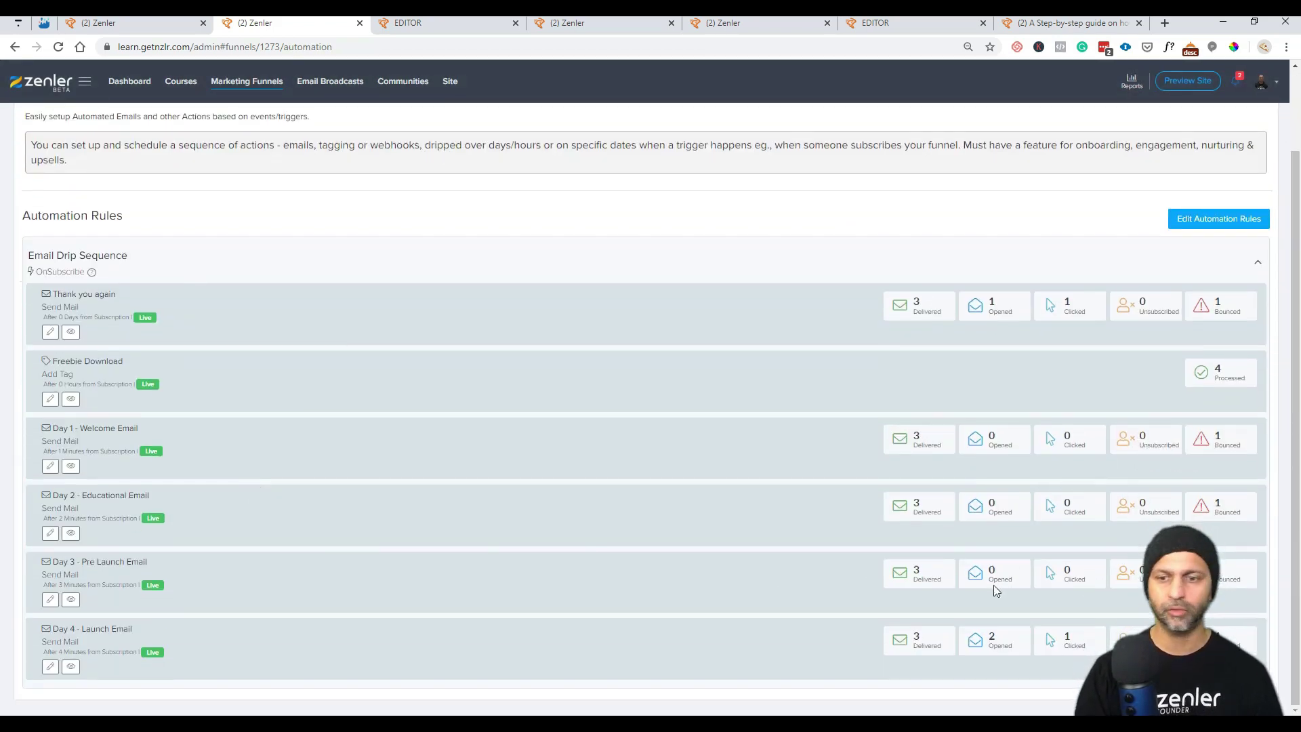
left_click(1181, 218)
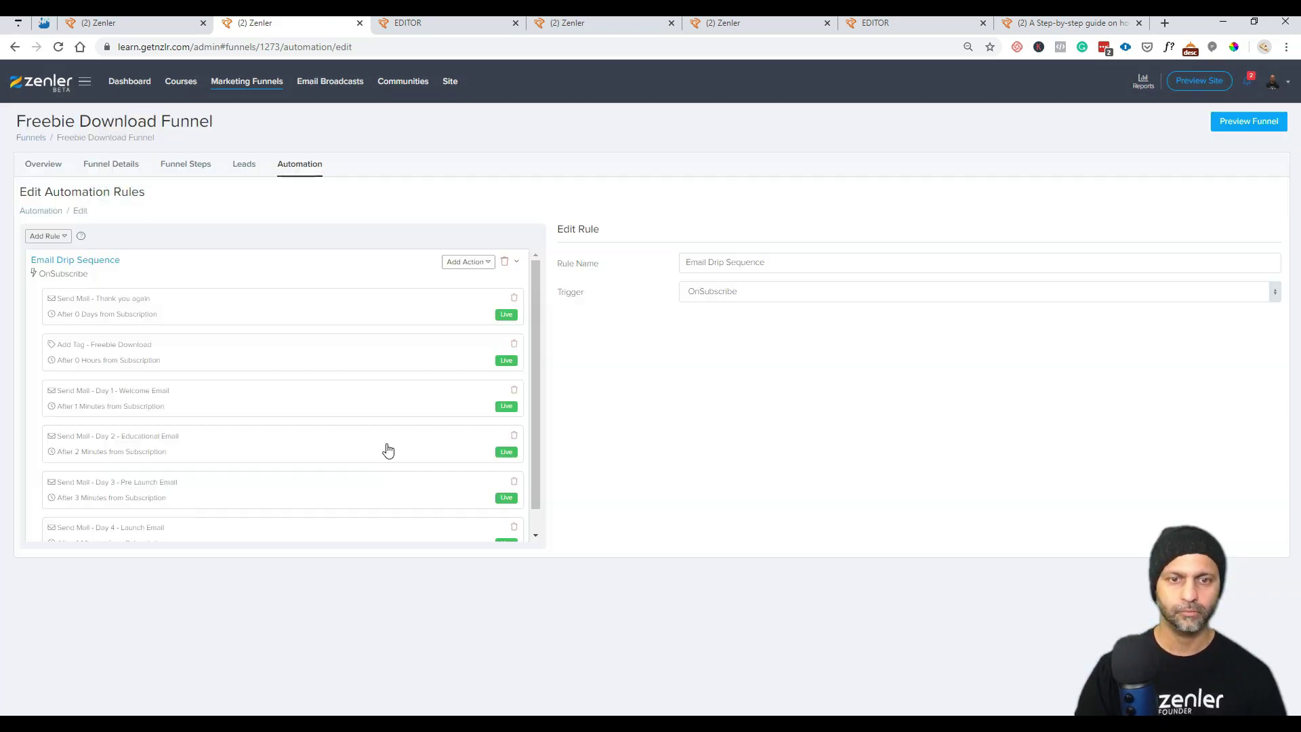
Step: Open the Day 4 - Launch Email action and inspect the URL behind its Sign Up Free Course link
scroll(387, 451, "down", 1)
left_click(136, 518)
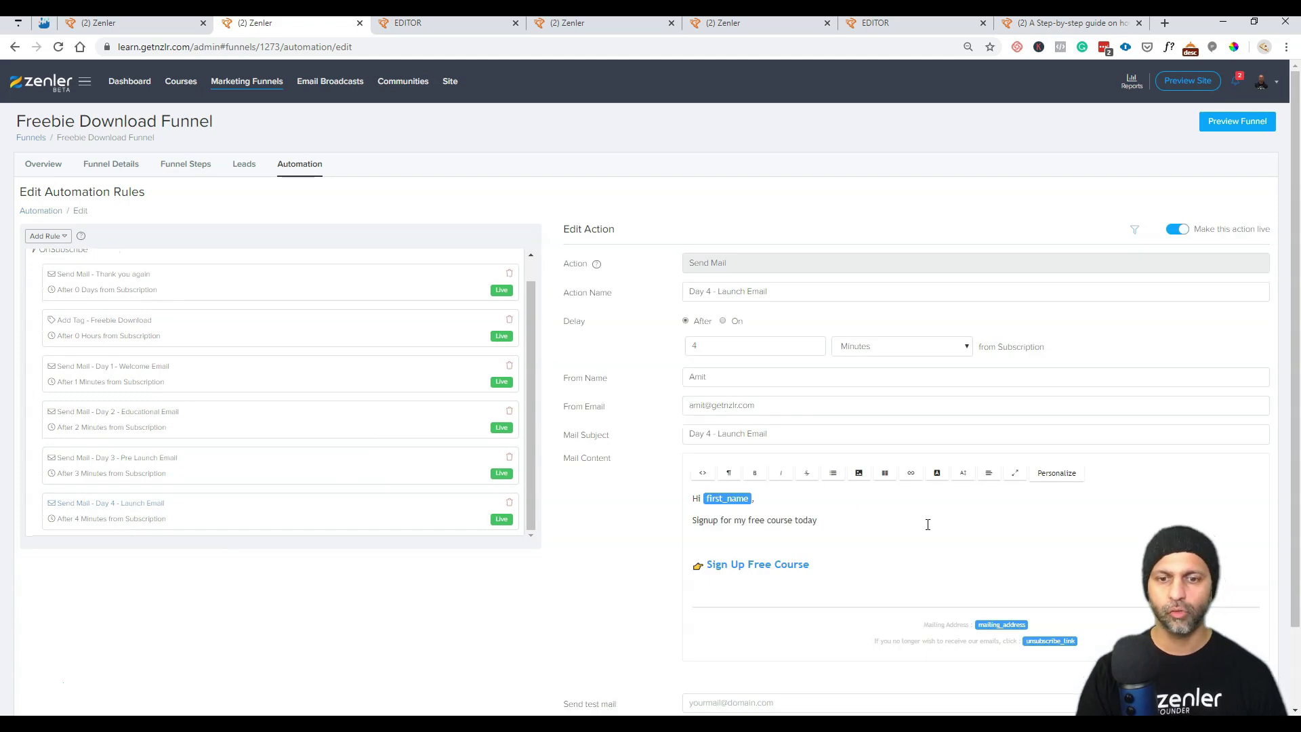
left_click(746, 567)
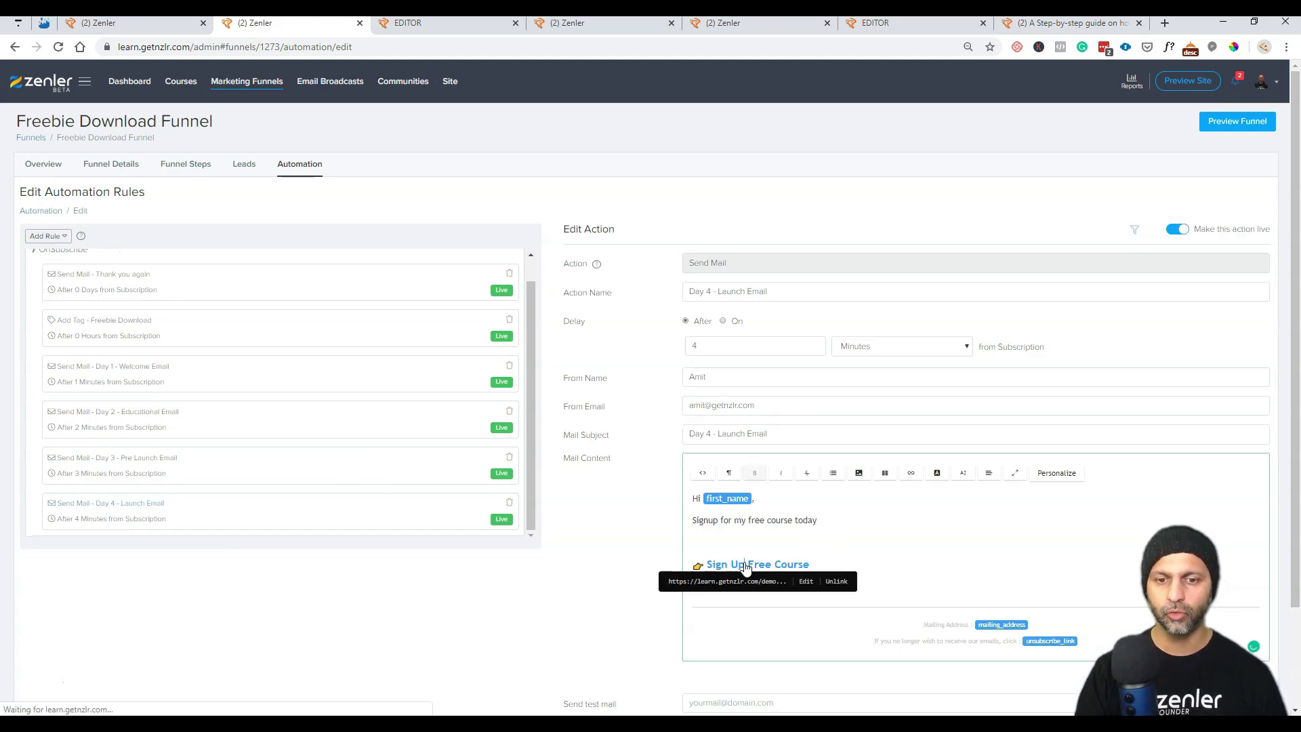
left_click(814, 586)
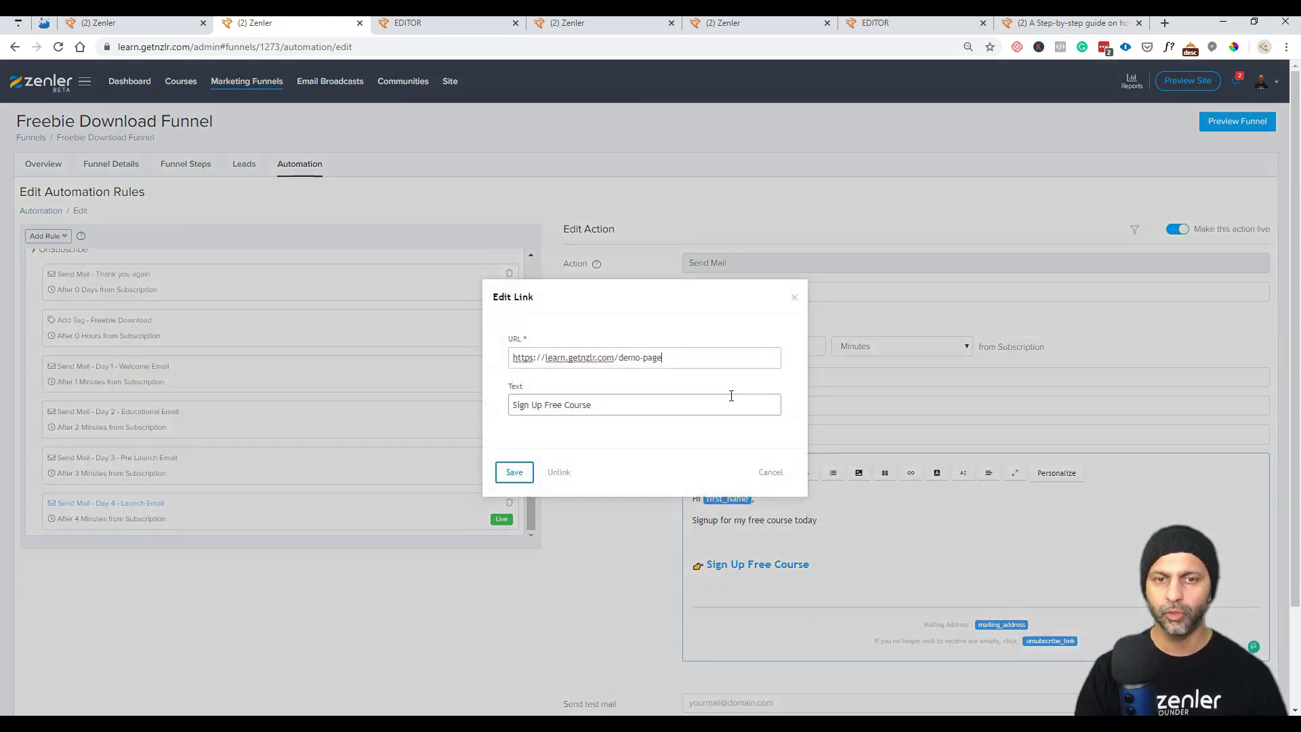
left_click_drag(661, 357, 511, 355)
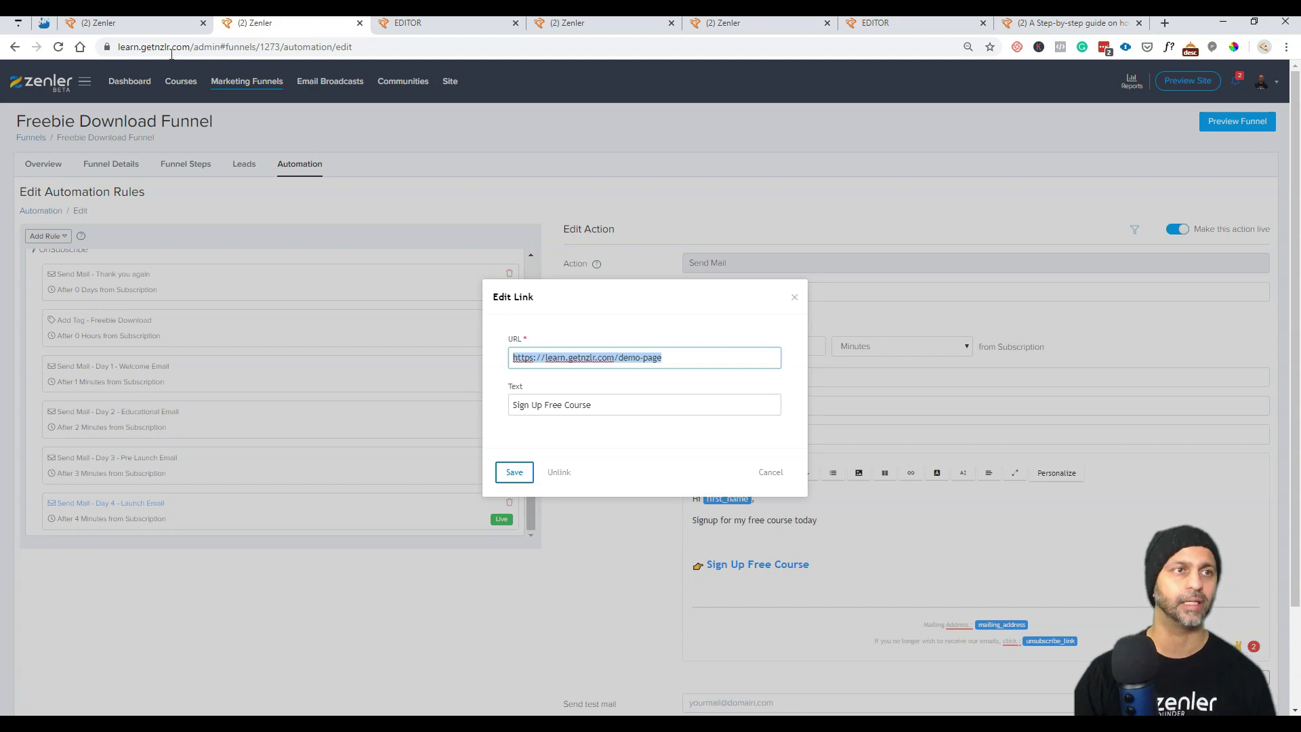
Step: Return to the NewZenler-copy course in the first browser tab and copy the checkout page's URL from its course pages
left_click(143, 28)
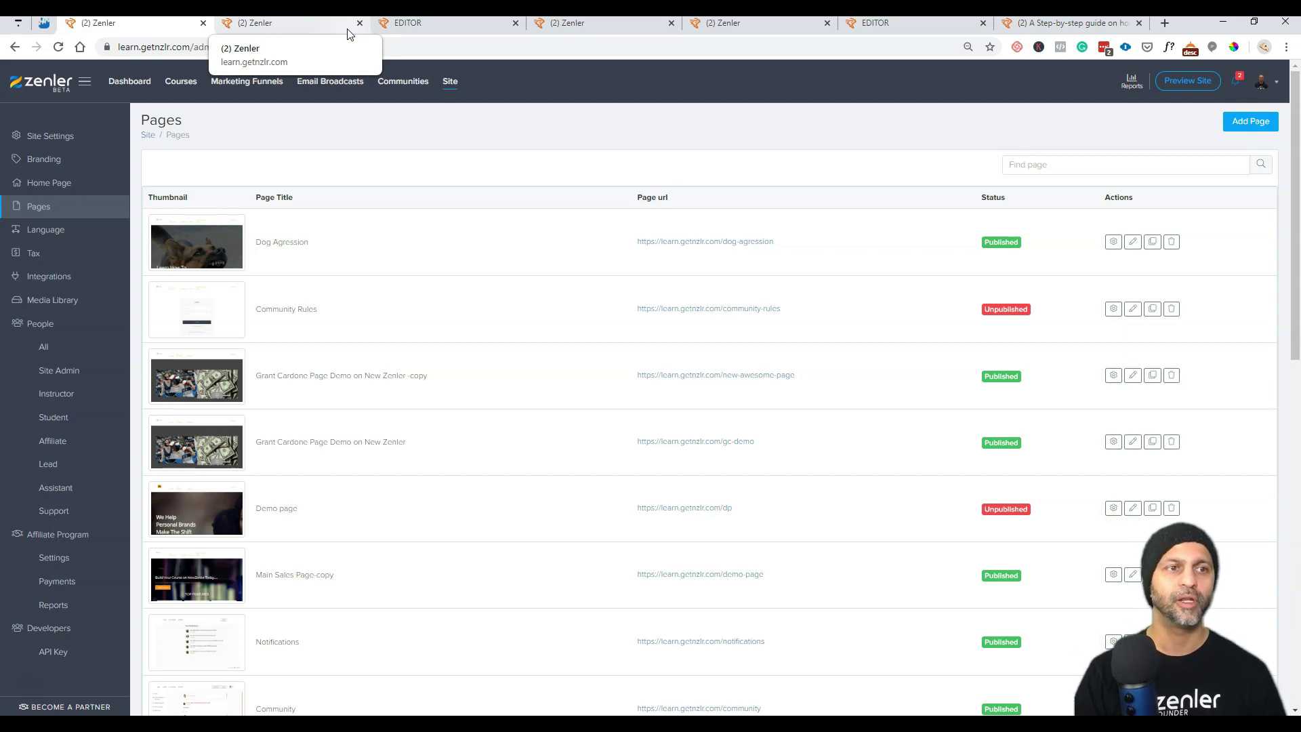
left_click(180, 84)
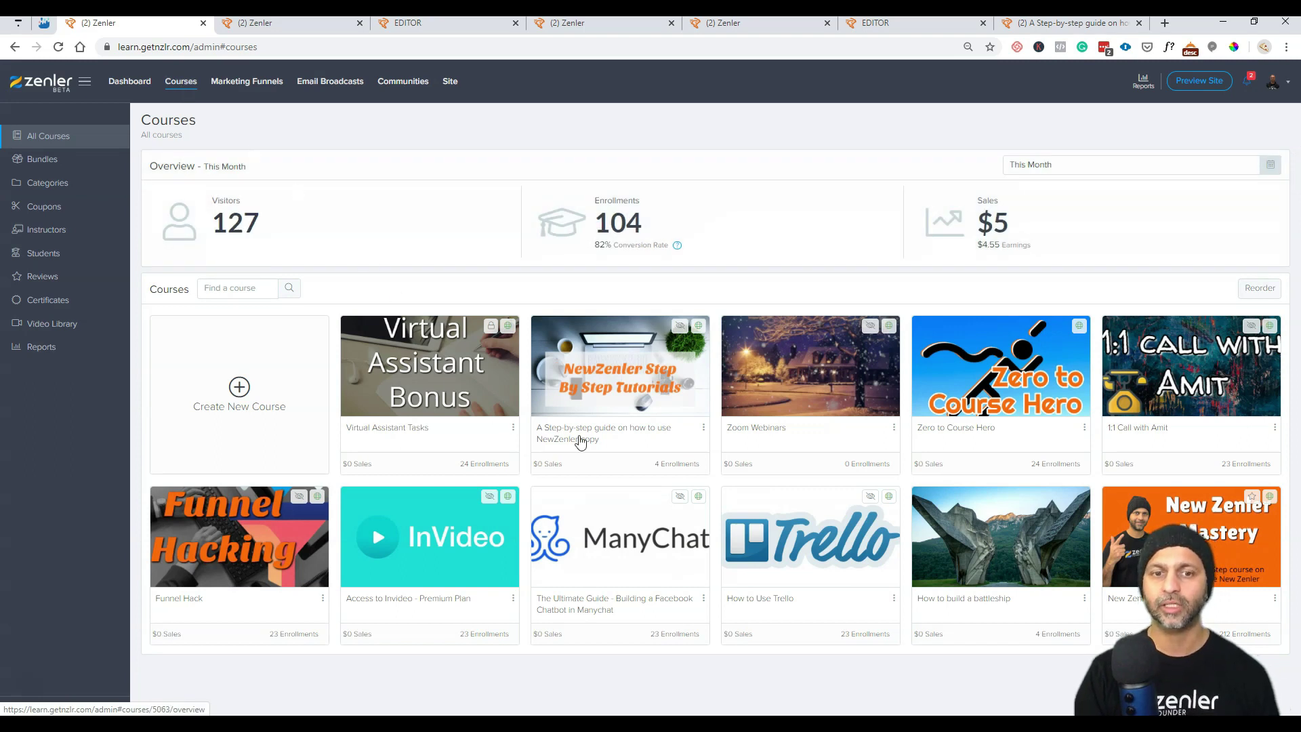
left_click(603, 405)
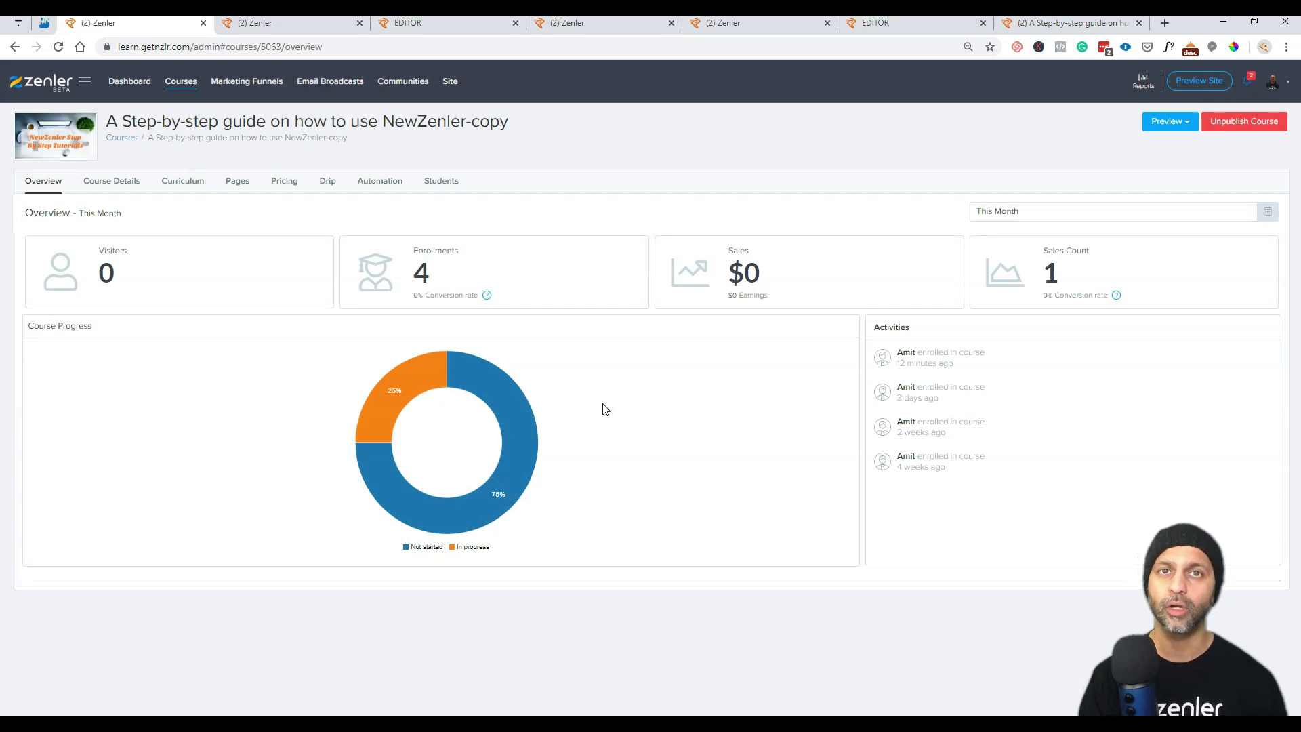
left_click(231, 181)
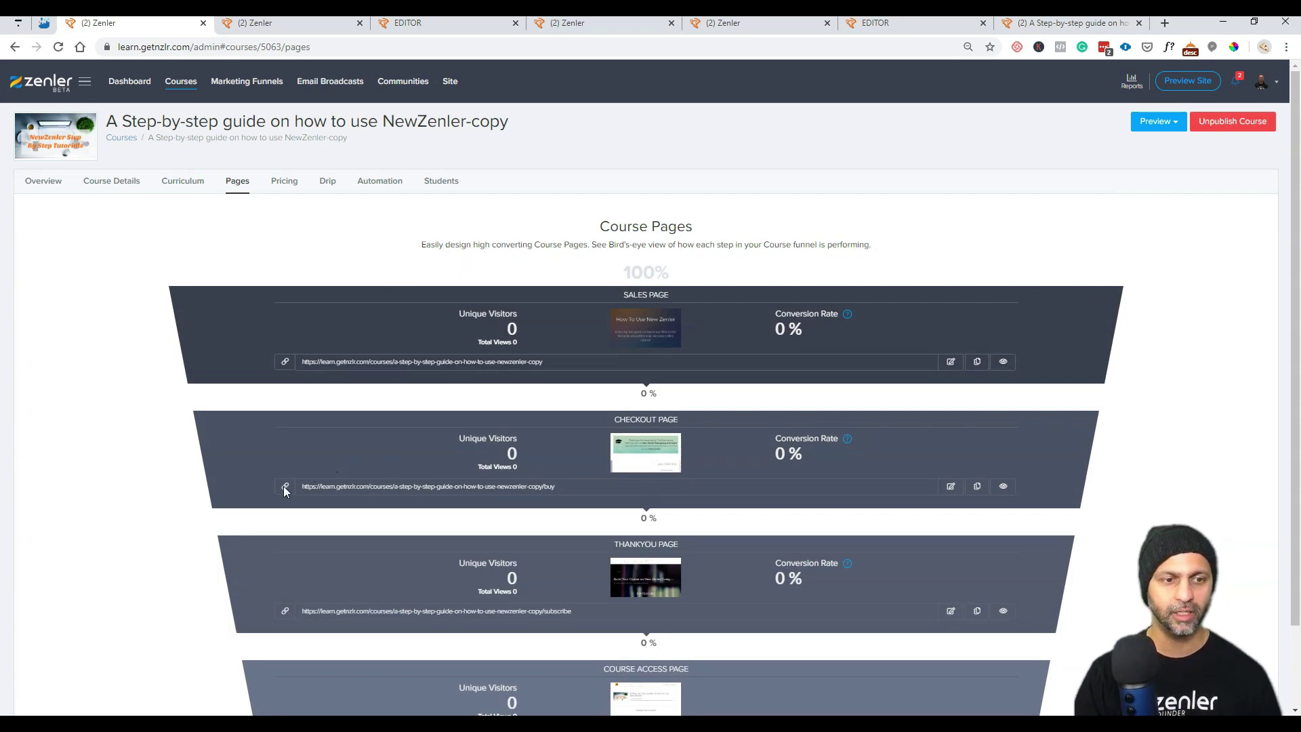
left_click(976, 486)
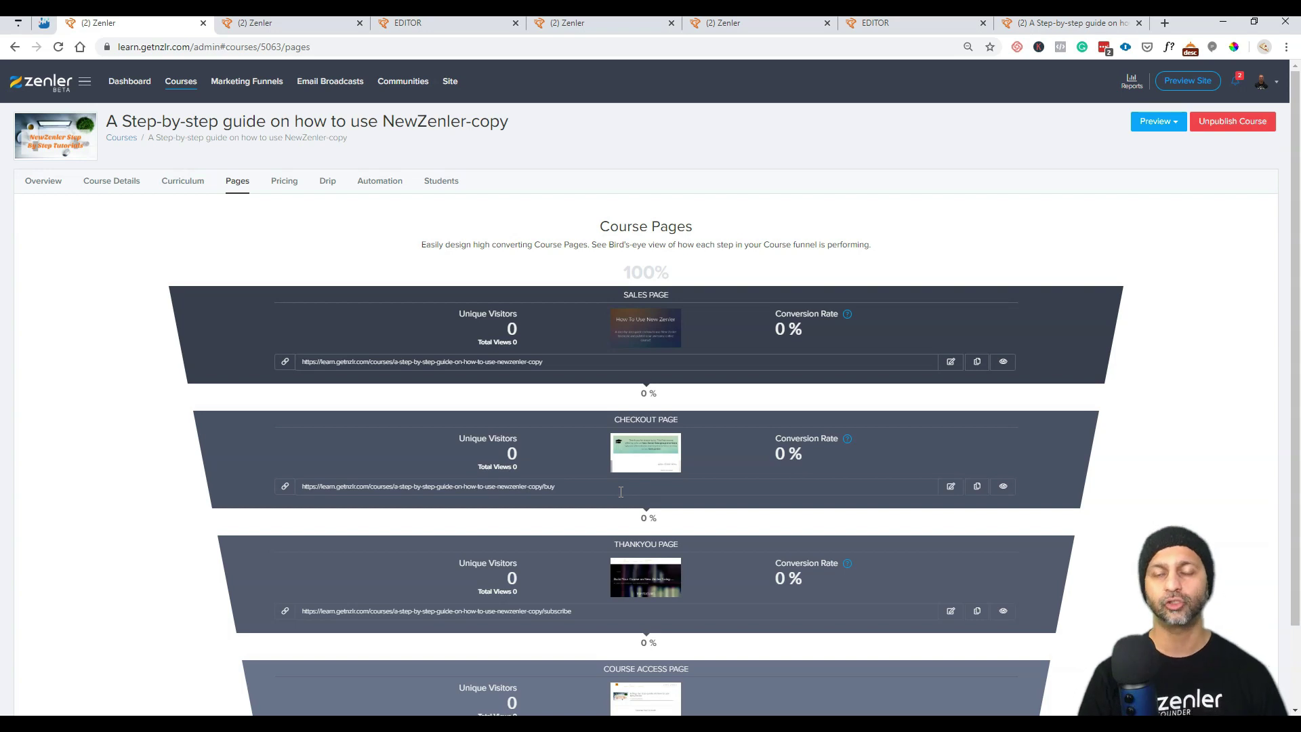
Step: Preview the course's sales page and look through its sections and curriculum slides
left_click(1009, 361)
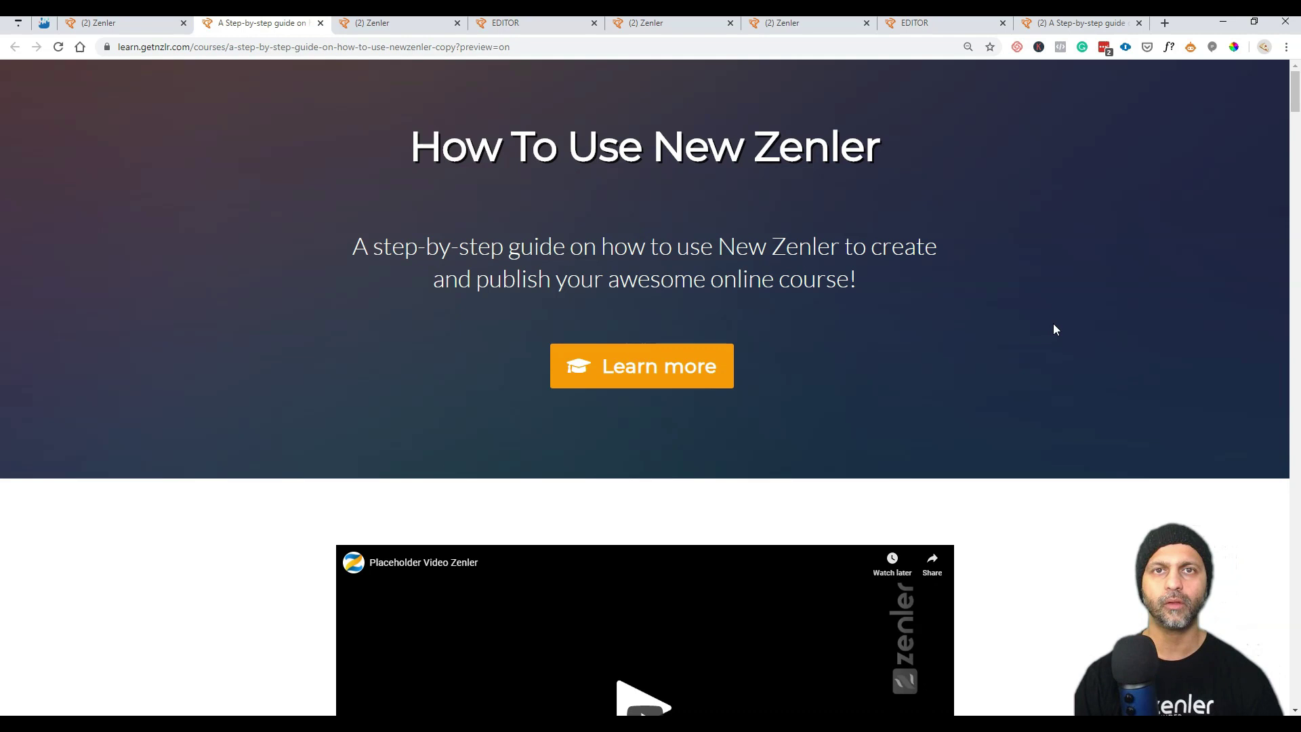
scroll(920, 350, "down", 15)
scroll(941, 386, "down", 20)
scroll(944, 388, "down", 15)
scroll(943, 387, "up", 7)
scroll(941, 386, "up", 8)
scroll(921, 390, "down", 5)
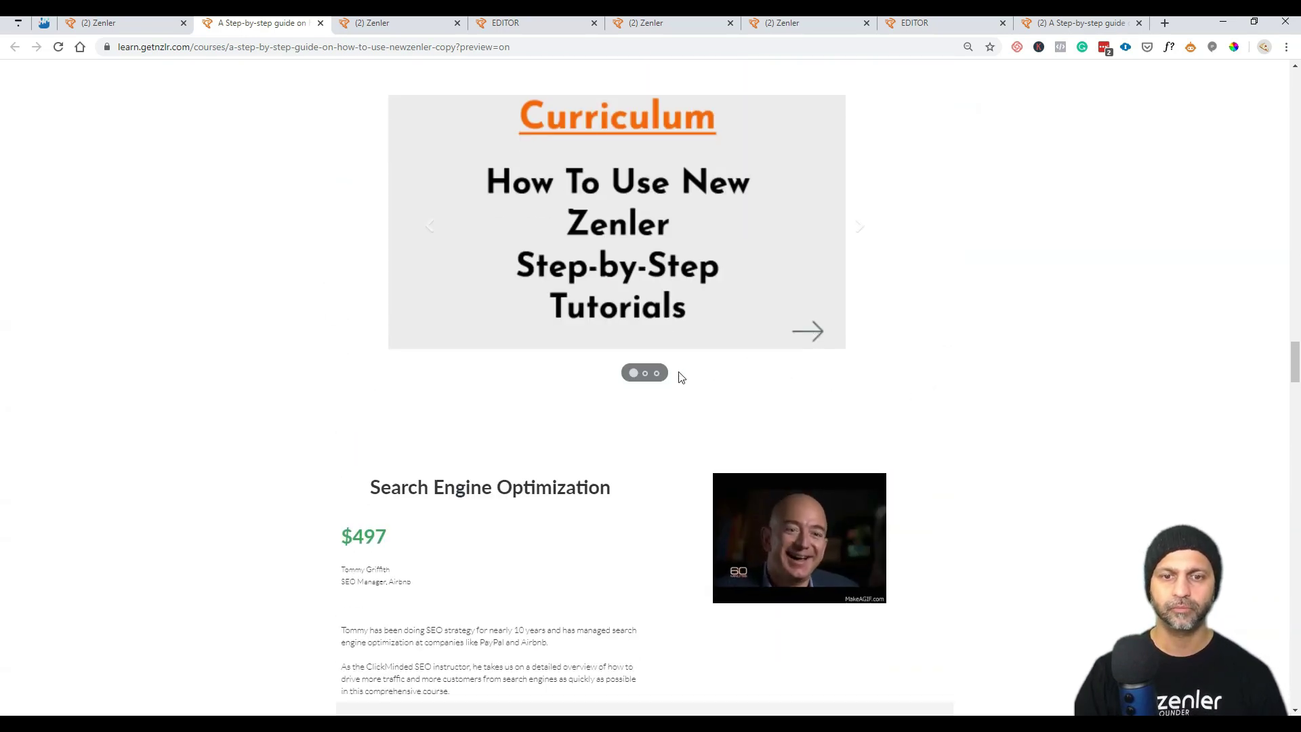
left_click(644, 372)
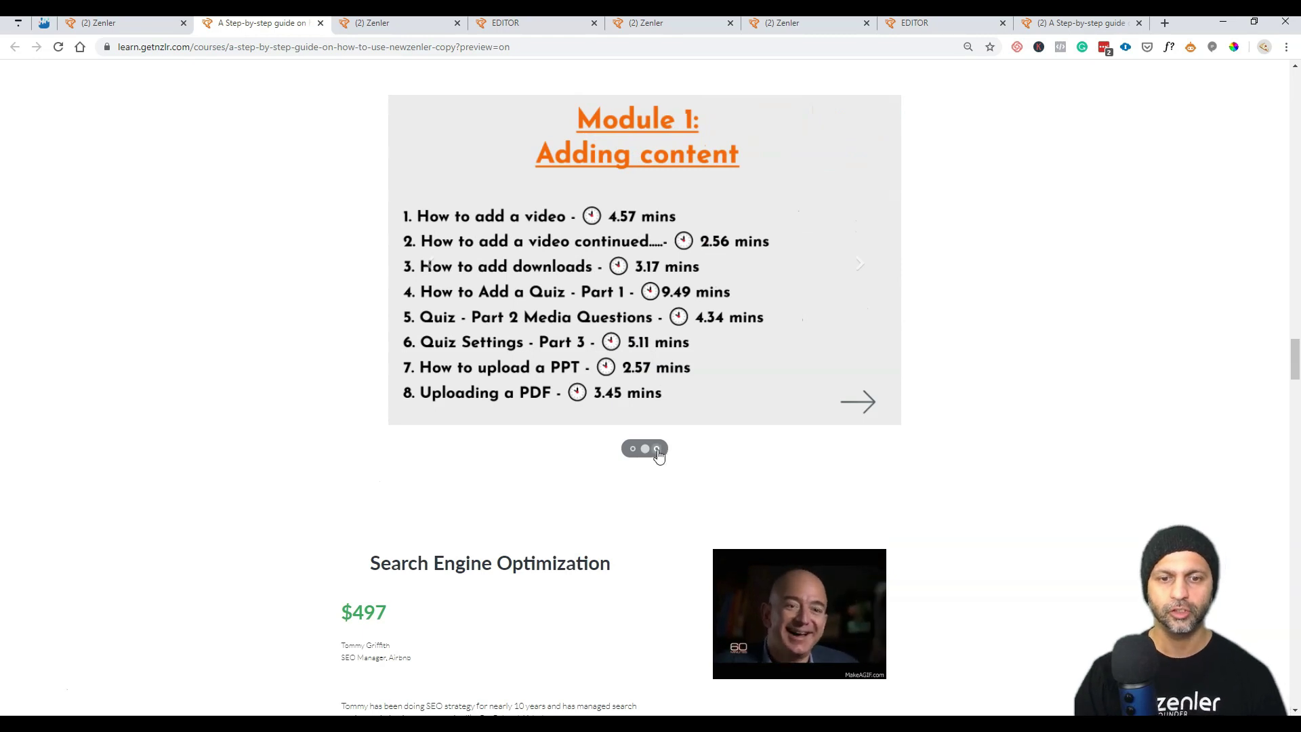
left_click(657, 452)
Step: Examine the sales page's syllabus, testimonial, questions and course pricing sections
scroll(945, 436, "down", 5)
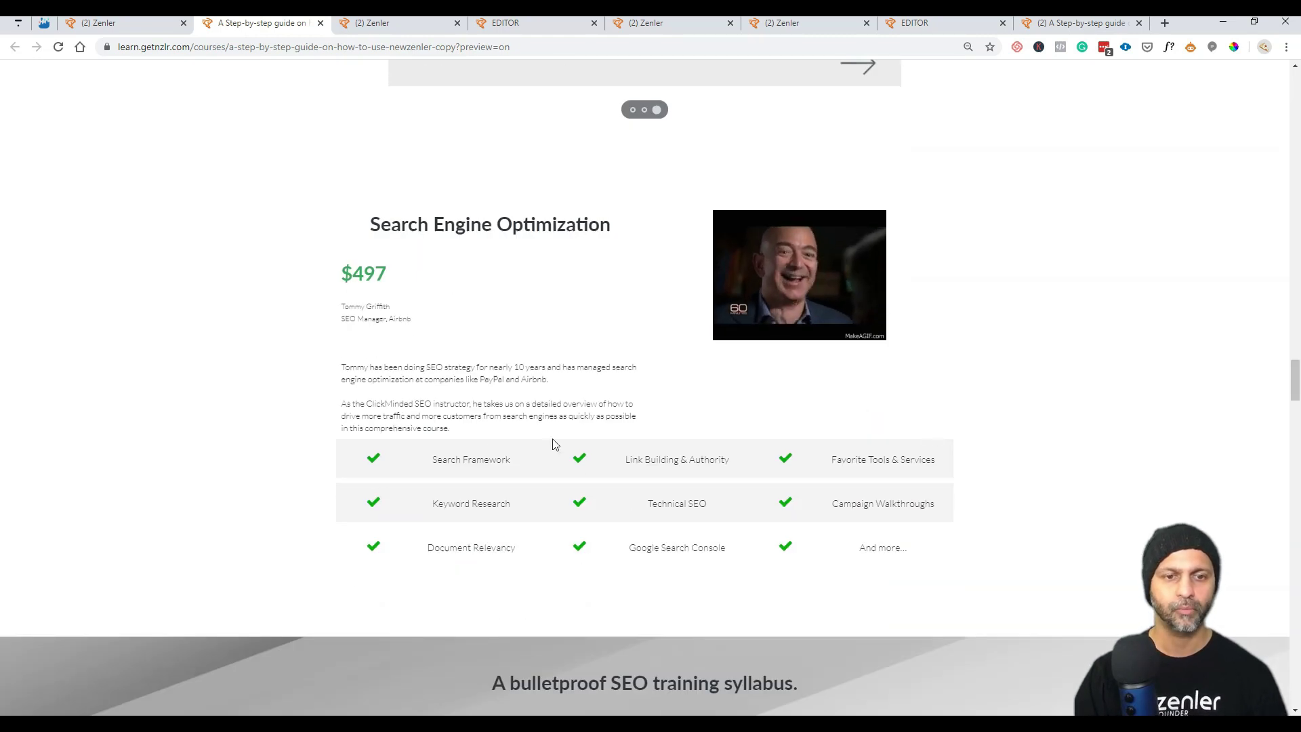
scroll(901, 380, "down", 6)
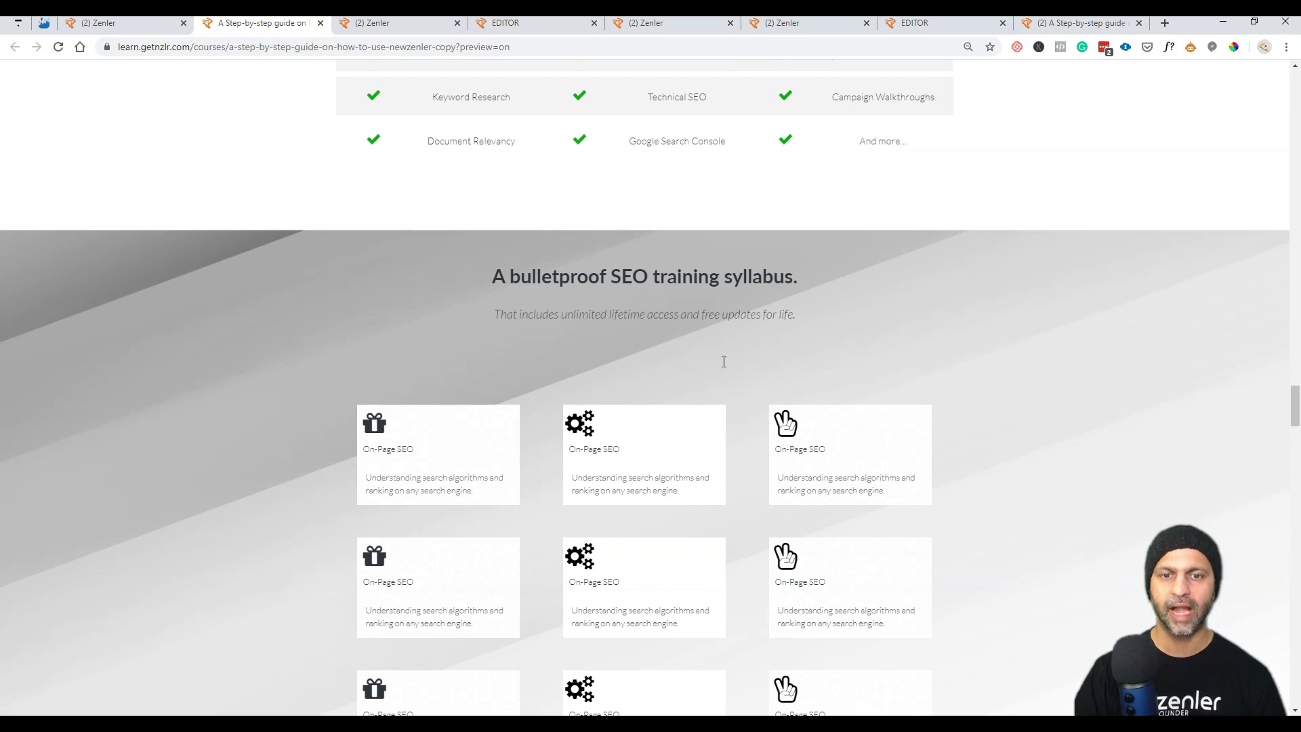
scroll(664, 459, "down", 20)
scroll(670, 456, "down", 15)
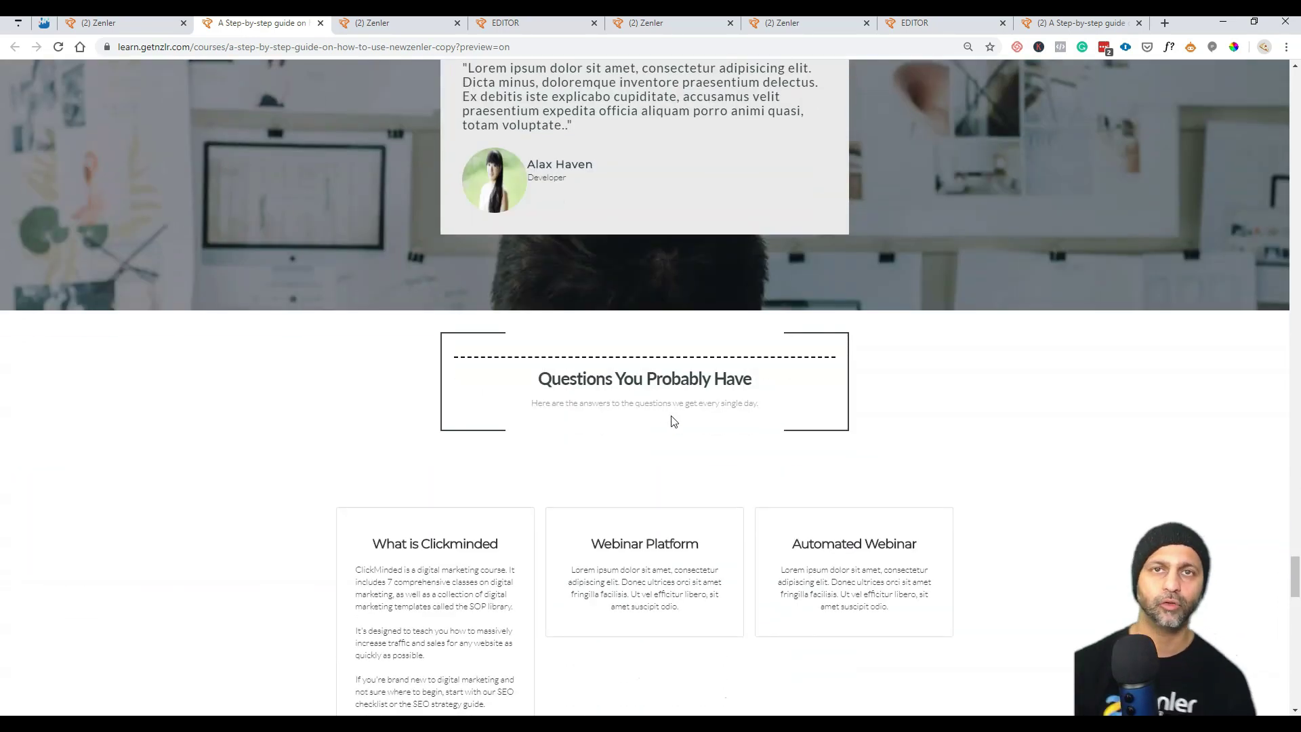
scroll(673, 421, "down", 12)
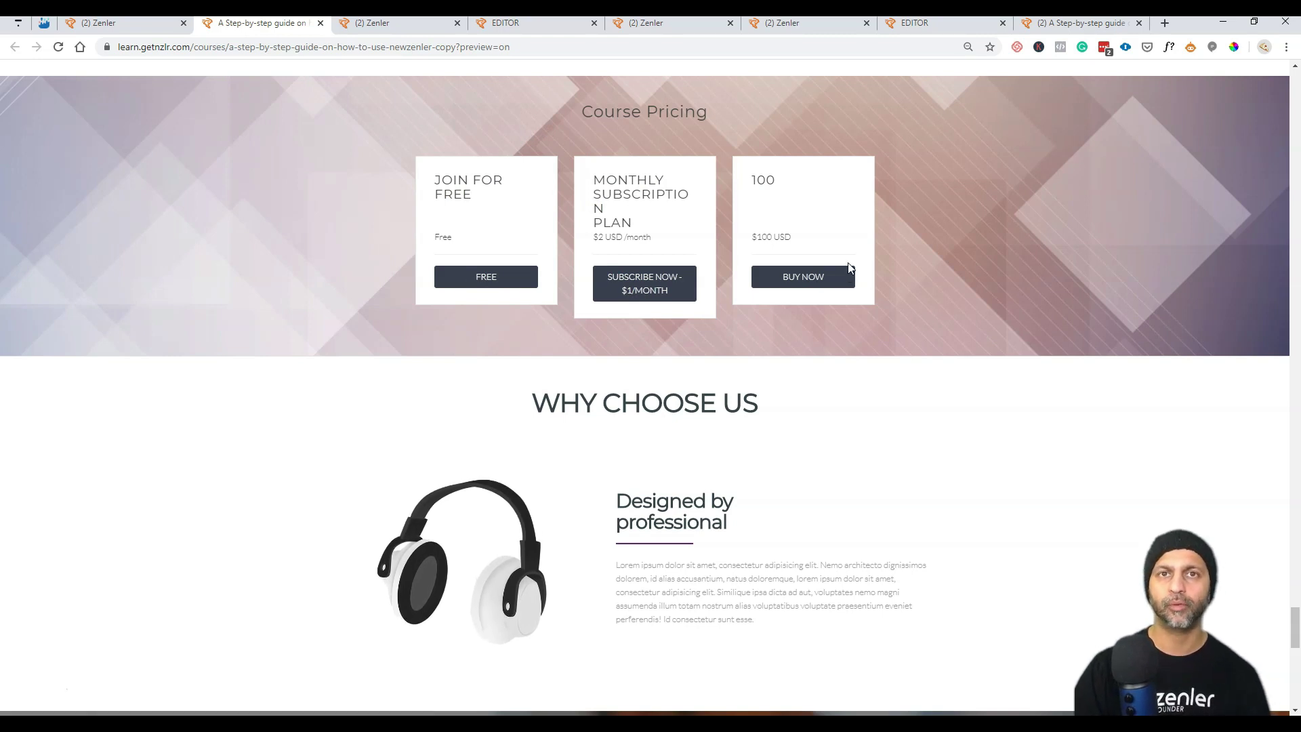
Step: Open the checkout for the $100 plan and examine its order summary, contact, saved card and PayPal payment sections
left_click(813, 281)
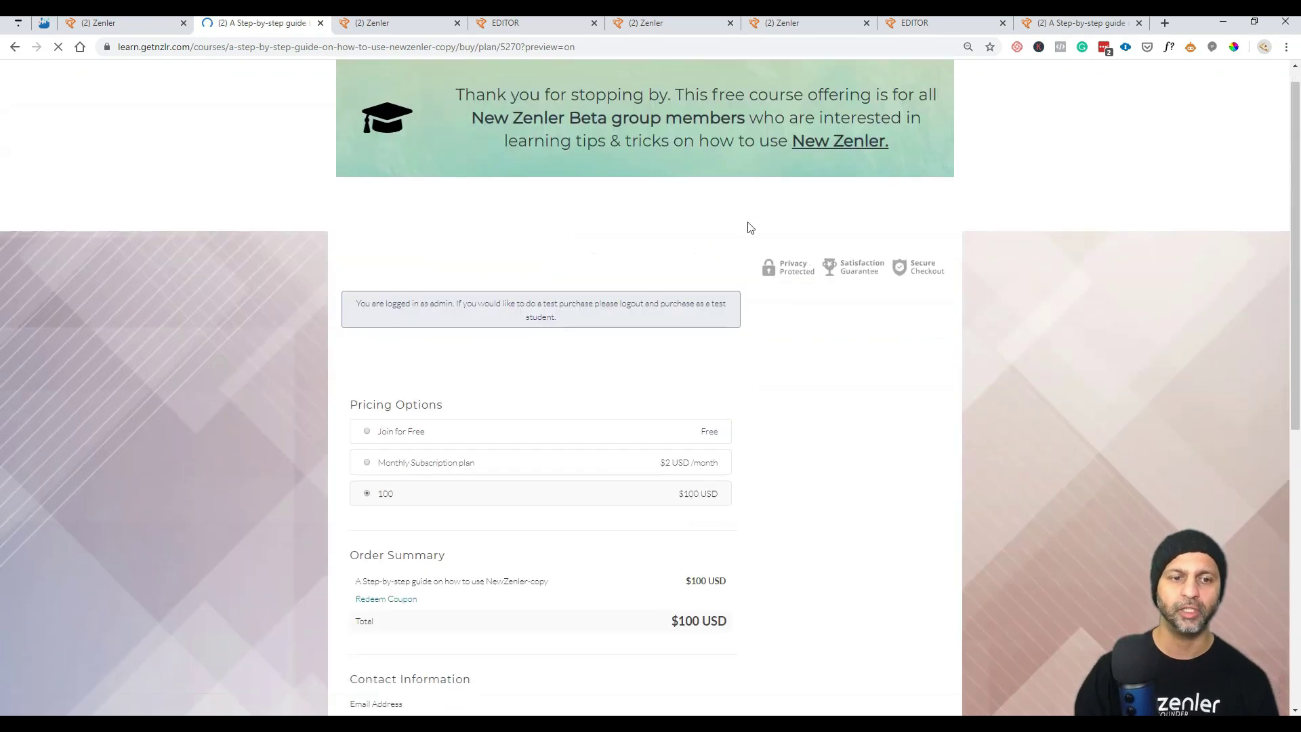
scroll(496, 234, "down", 6)
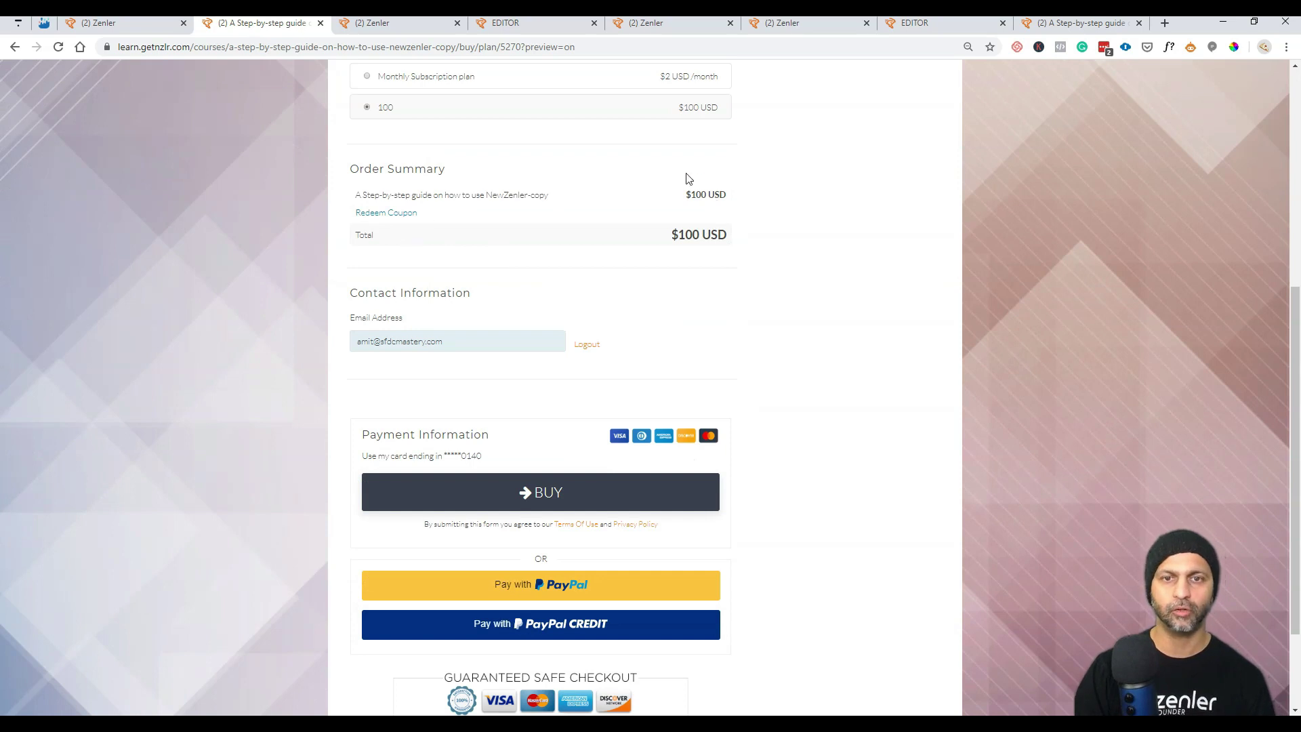
scroll(644, 393, "down", 2)
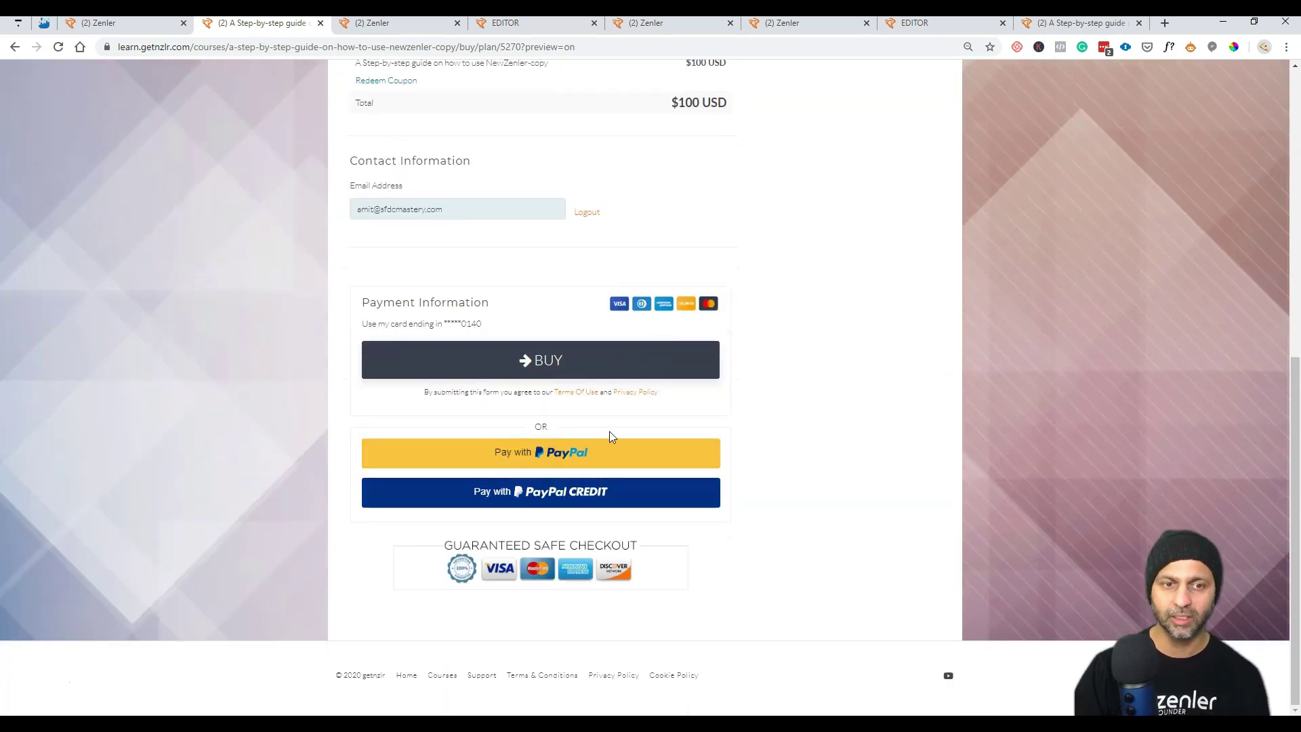
scroll(609, 434, "up", 1)
scroll(609, 431, "up", 1)
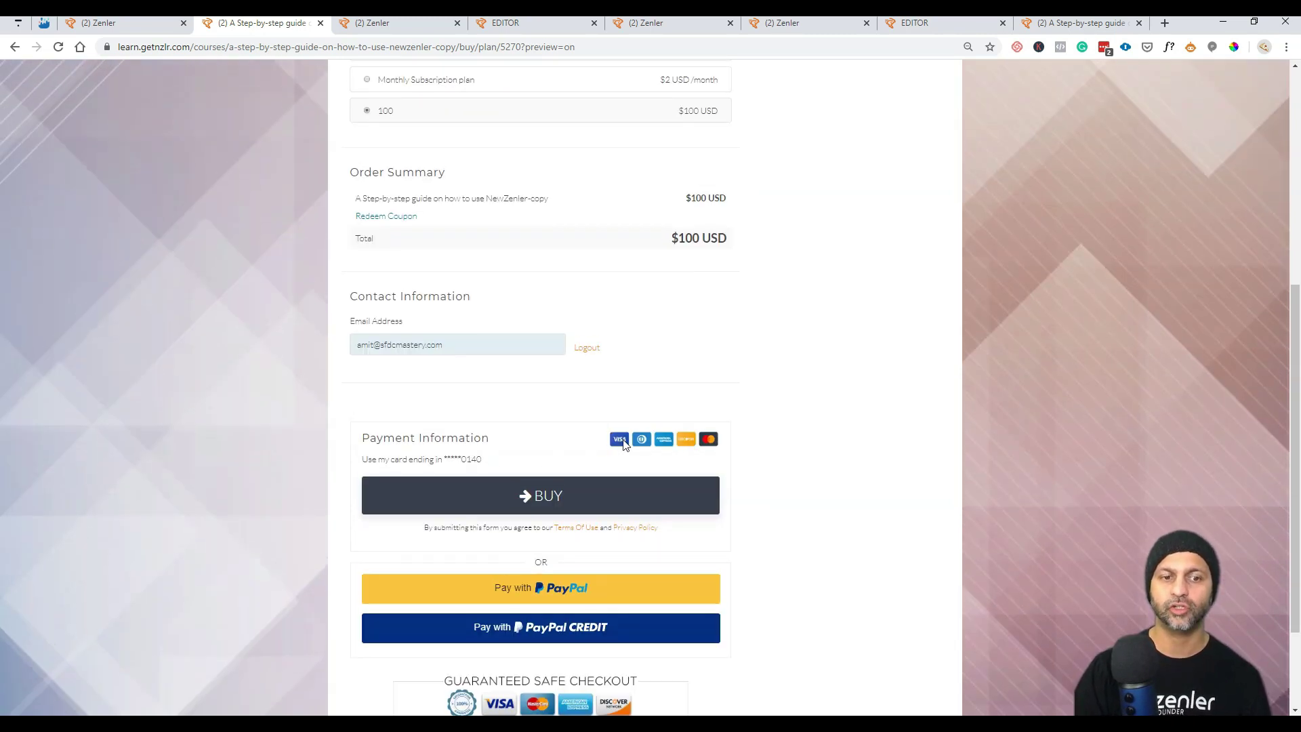
left_click_drag(483, 460, 439, 462)
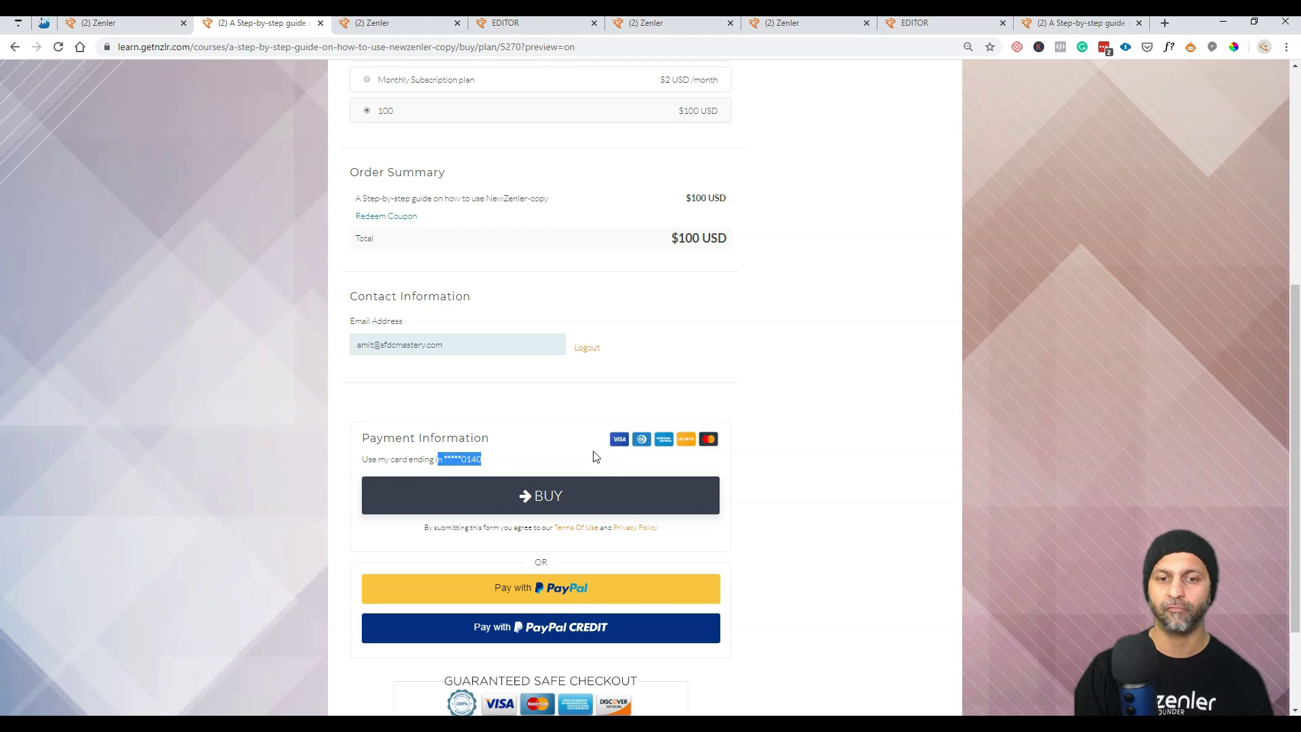
Step: Redeem the ONETIMEDISCOUNT coupon on the $100 plan's order and try to submit the purchase
scroll(599, 451, "up", 6)
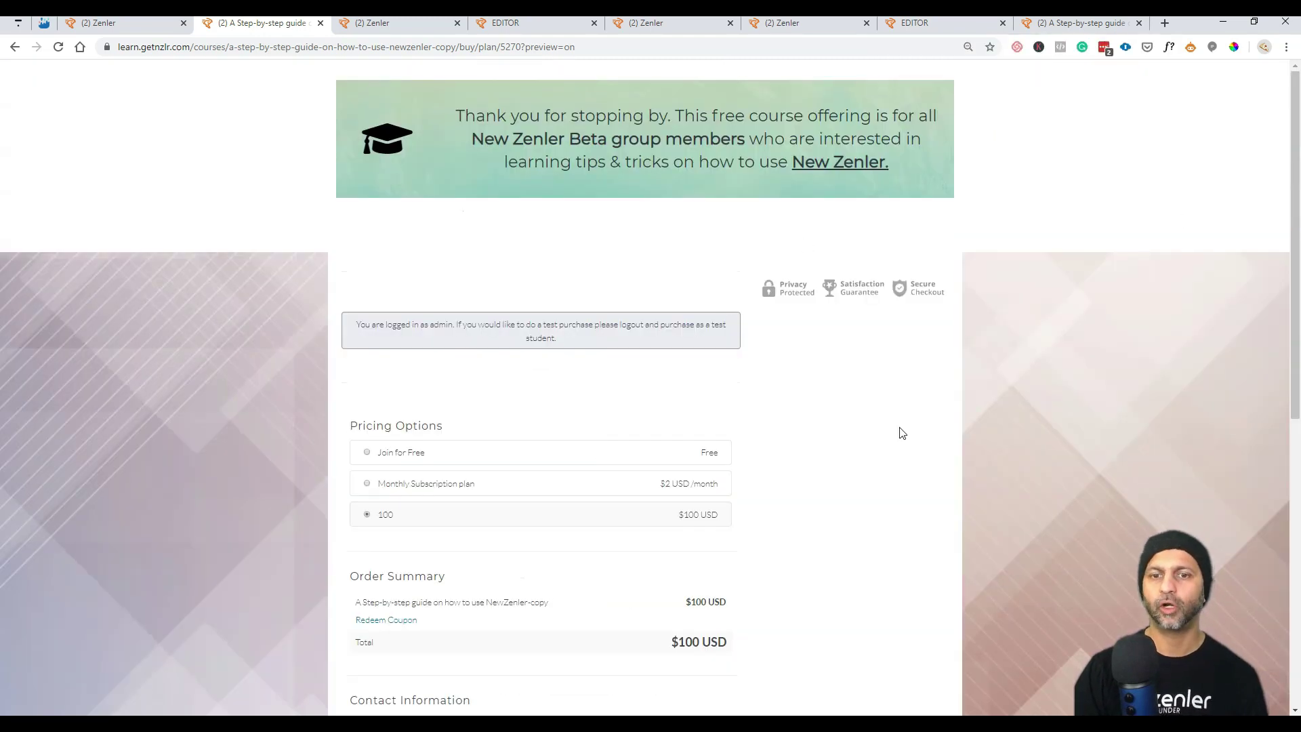
scroll(888, 444, "down", 4)
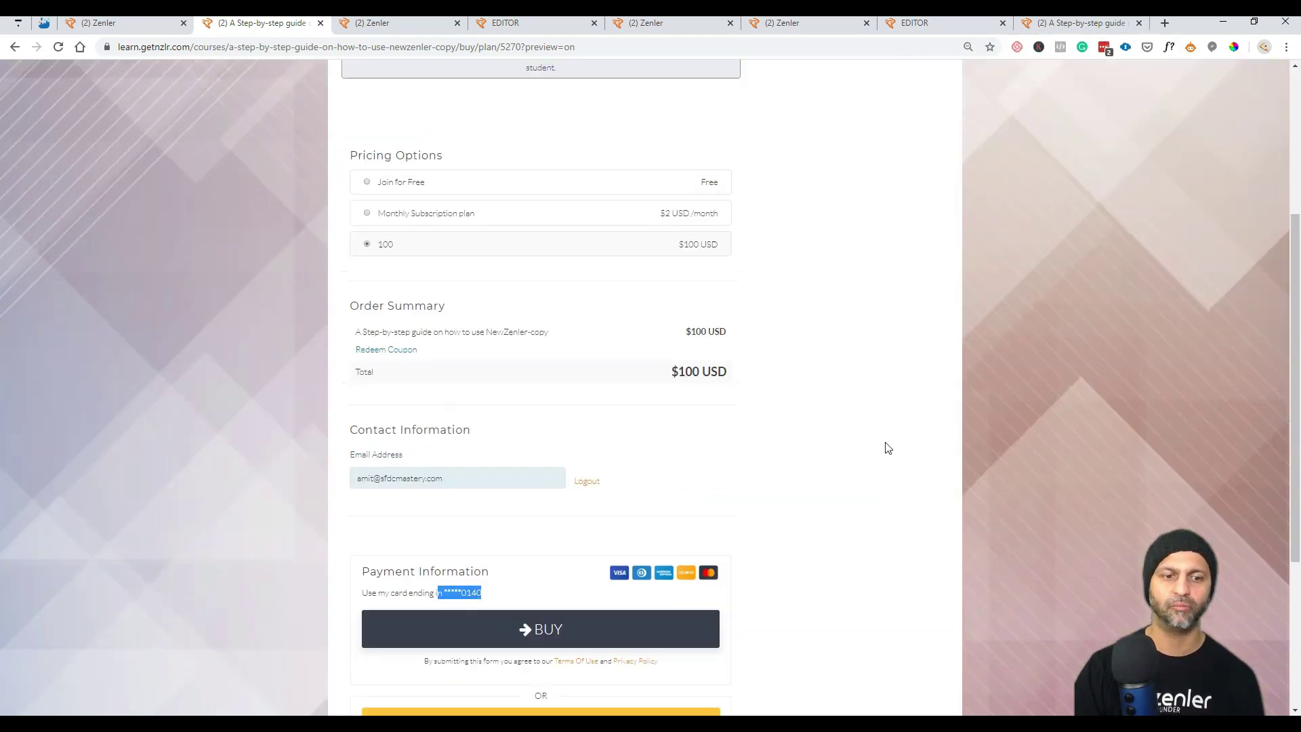
left_click(387, 349)
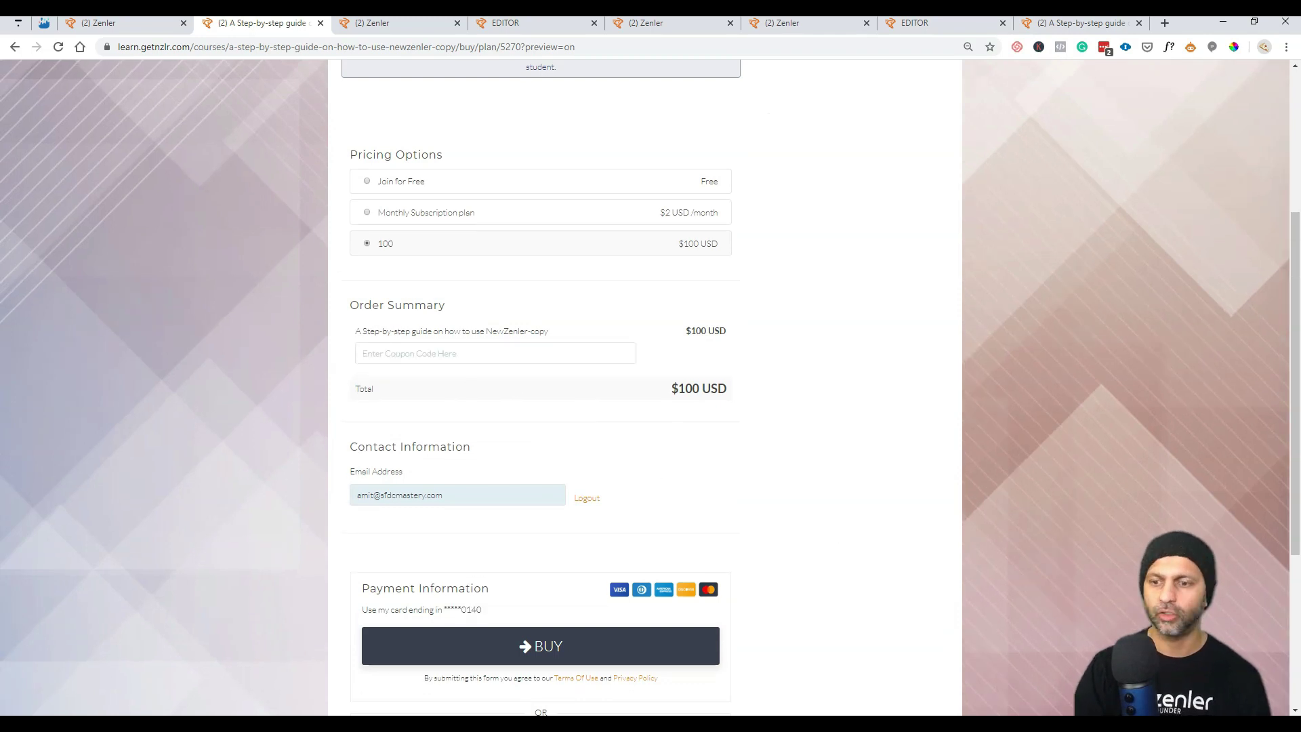
left_click(1156, 725)
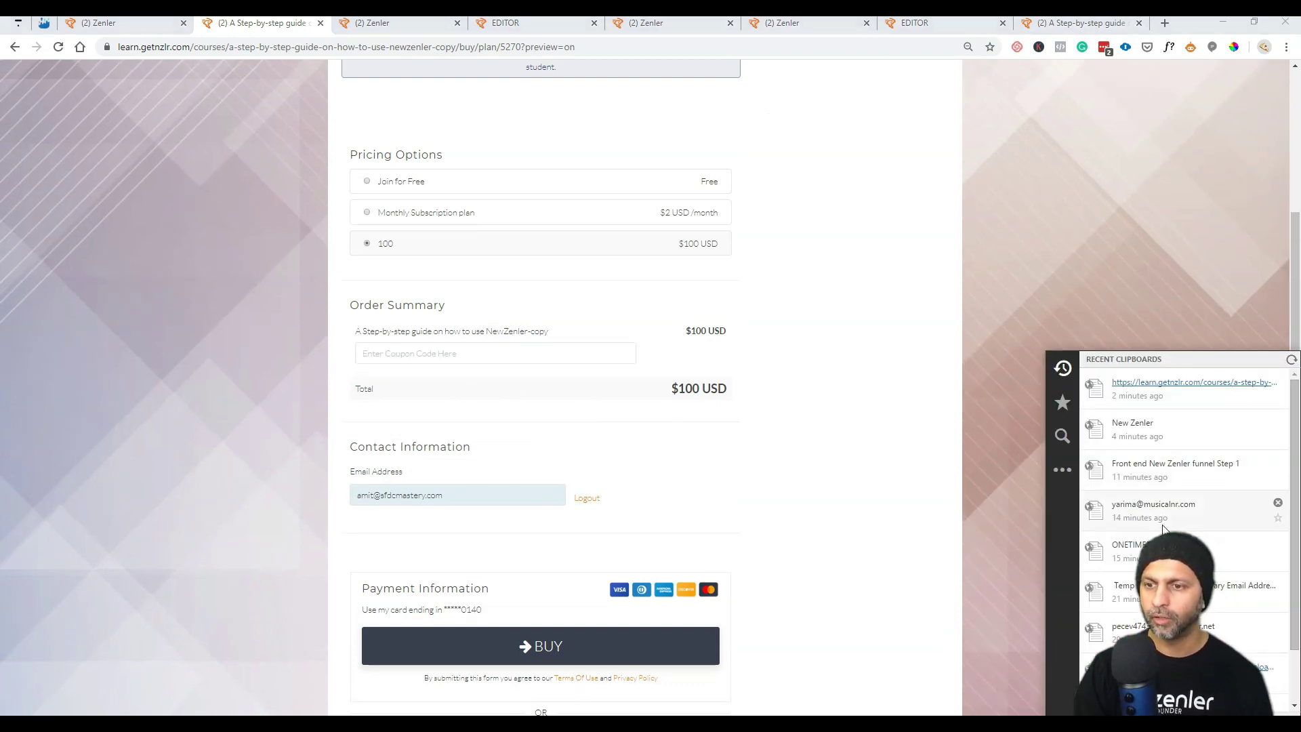
left_click(1158, 550)
left_click(467, 351)
type("ONETIMEDISCOUNT")
left_click(415, 385)
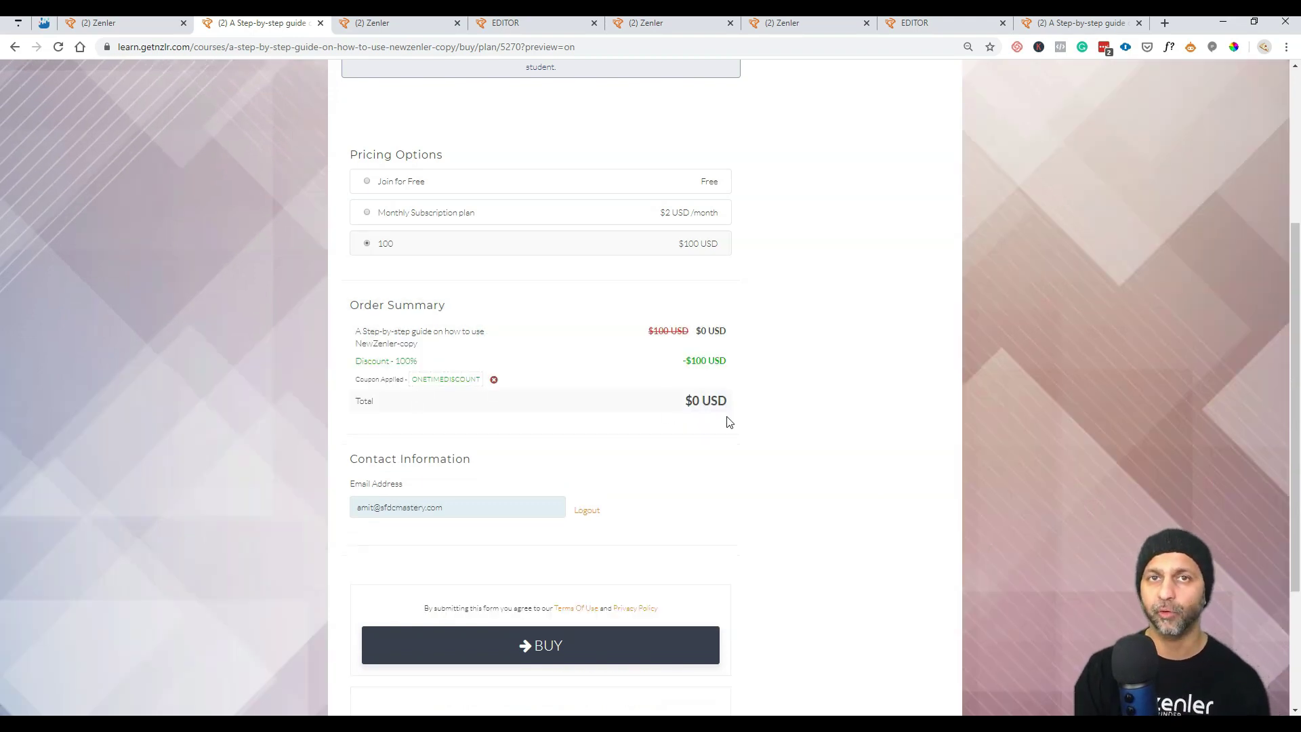
scroll(738, 424, "down", 3)
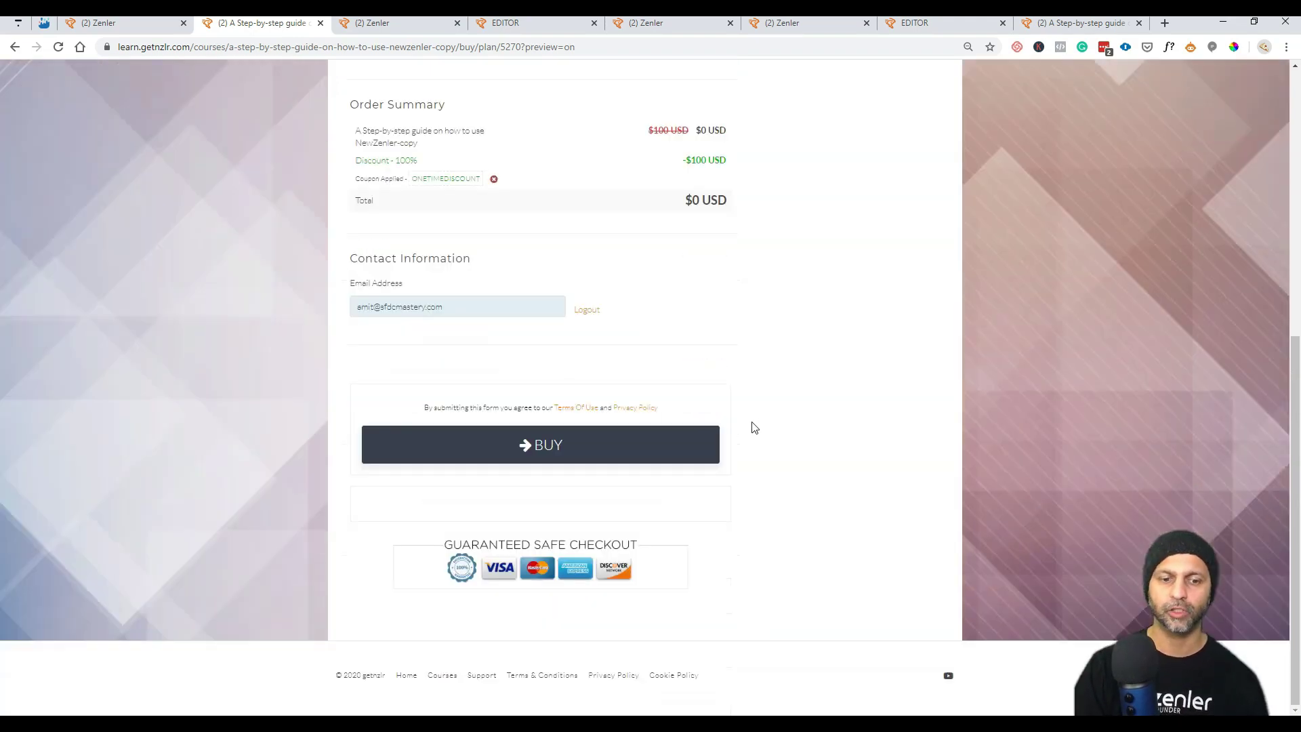
left_click(616, 457)
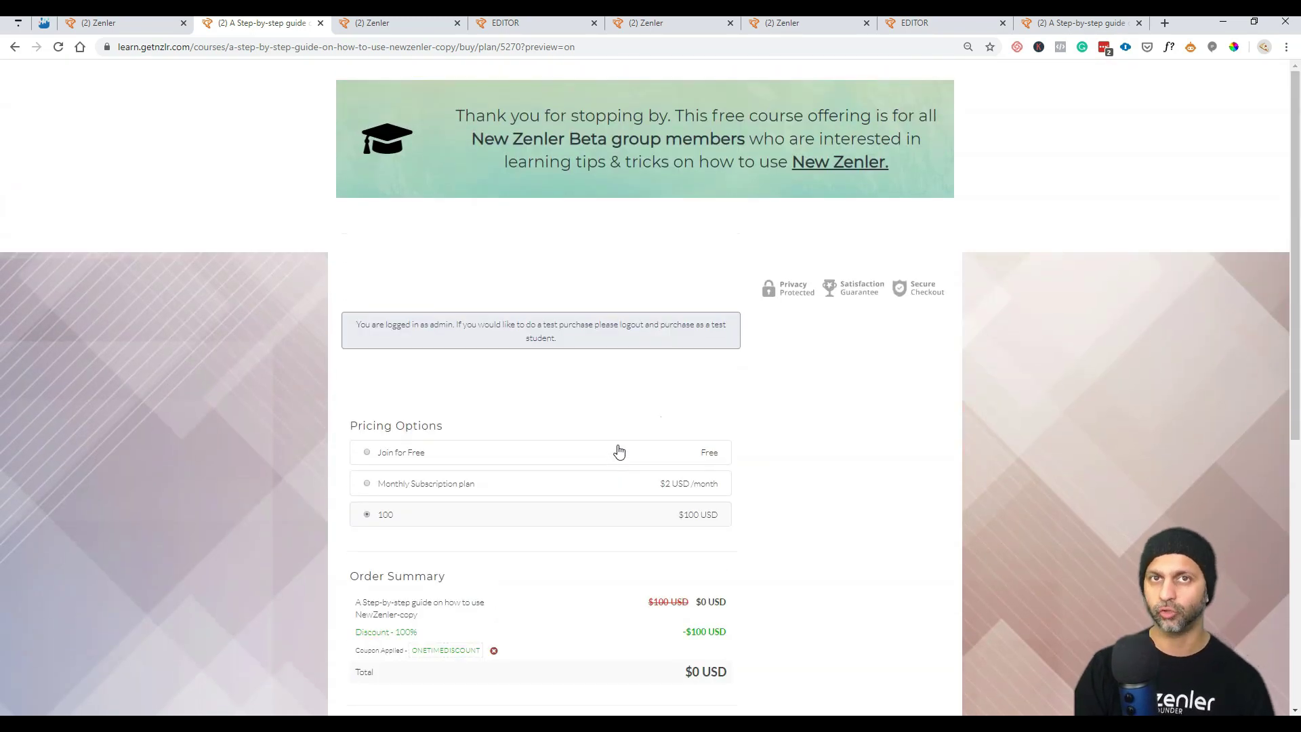
Step: Return to the admin browser tab and open the site page Main Sales Page-copy in the editor
left_click(115, 28)
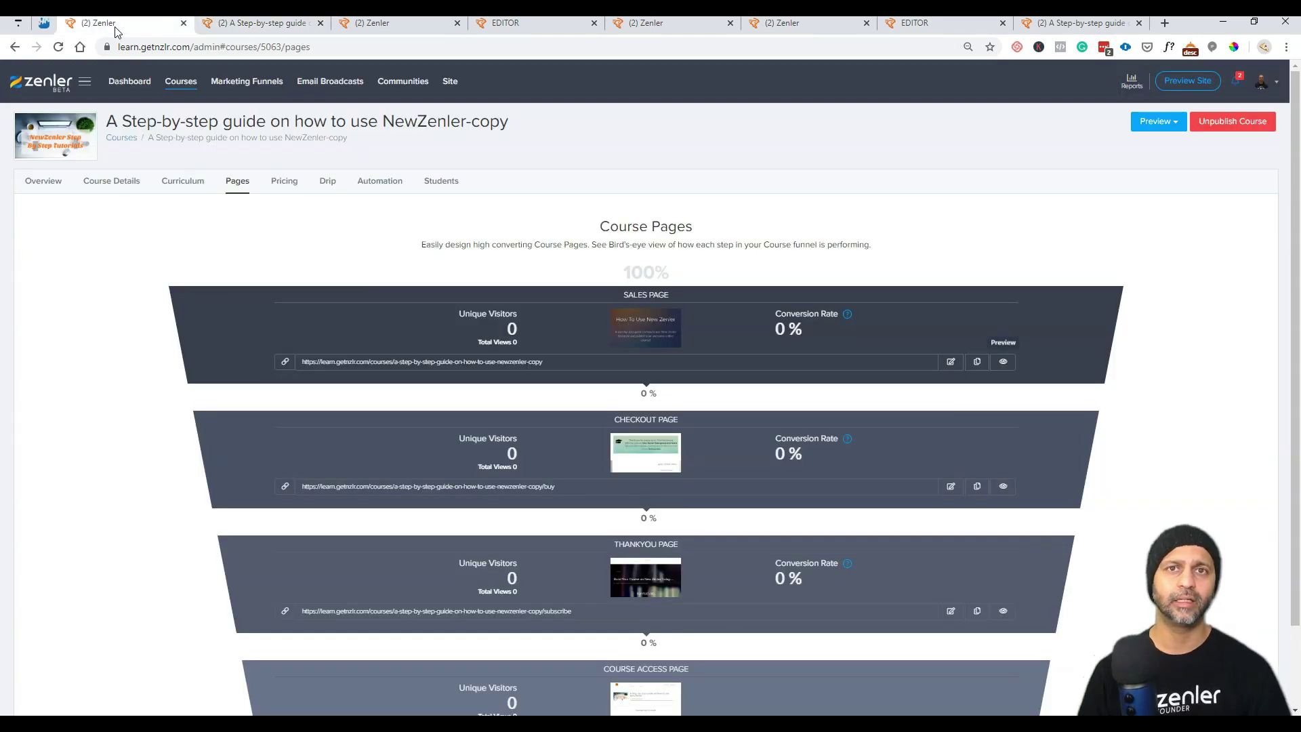
left_click(447, 81)
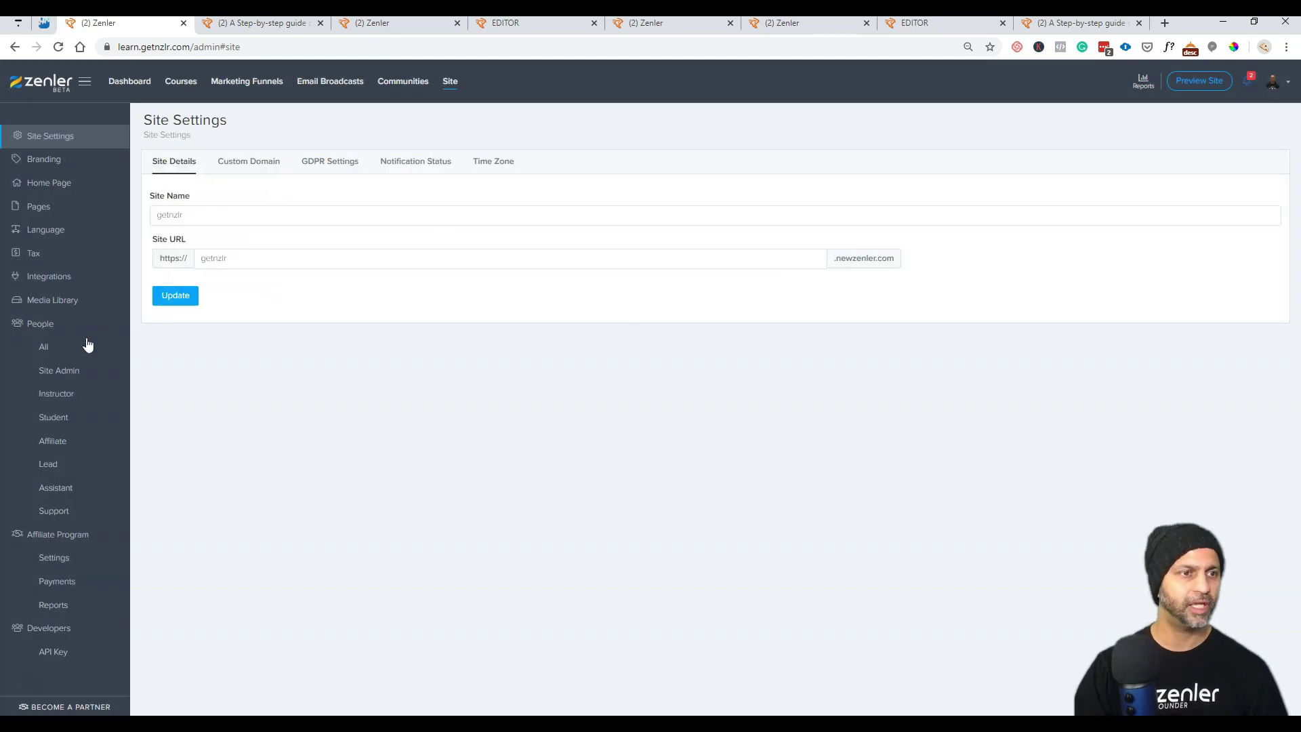
left_click(49, 206)
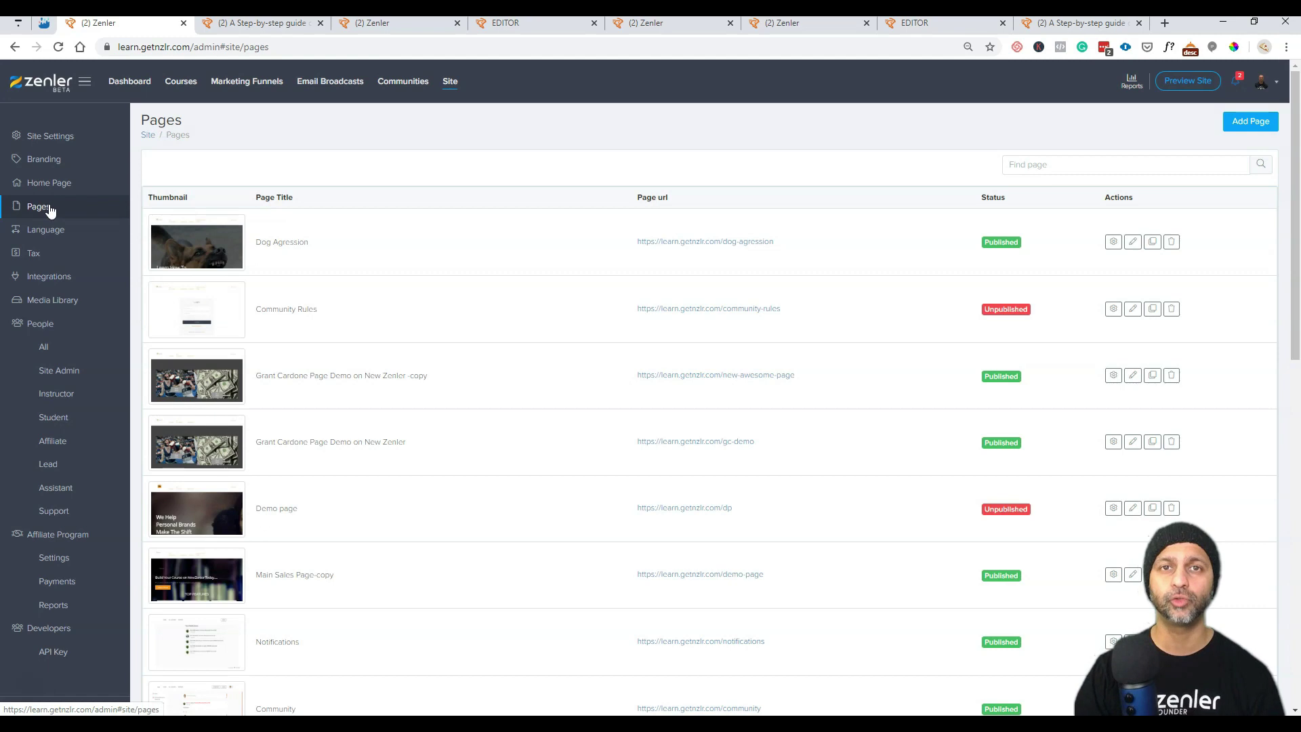
left_click(1132, 573)
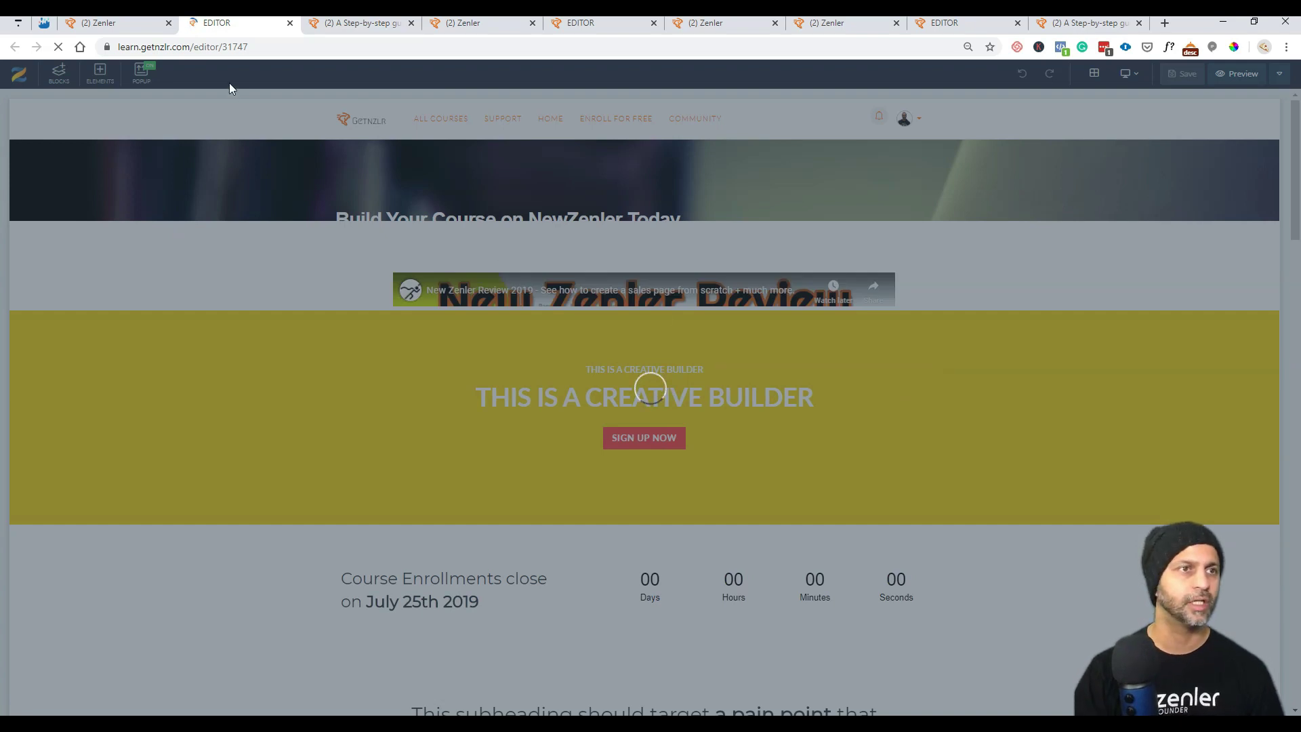
Step: Back in the admin tab, open the NewZenler-copy course's pages and copy the checkout page's URL
left_click(102, 23)
left_click(161, 82)
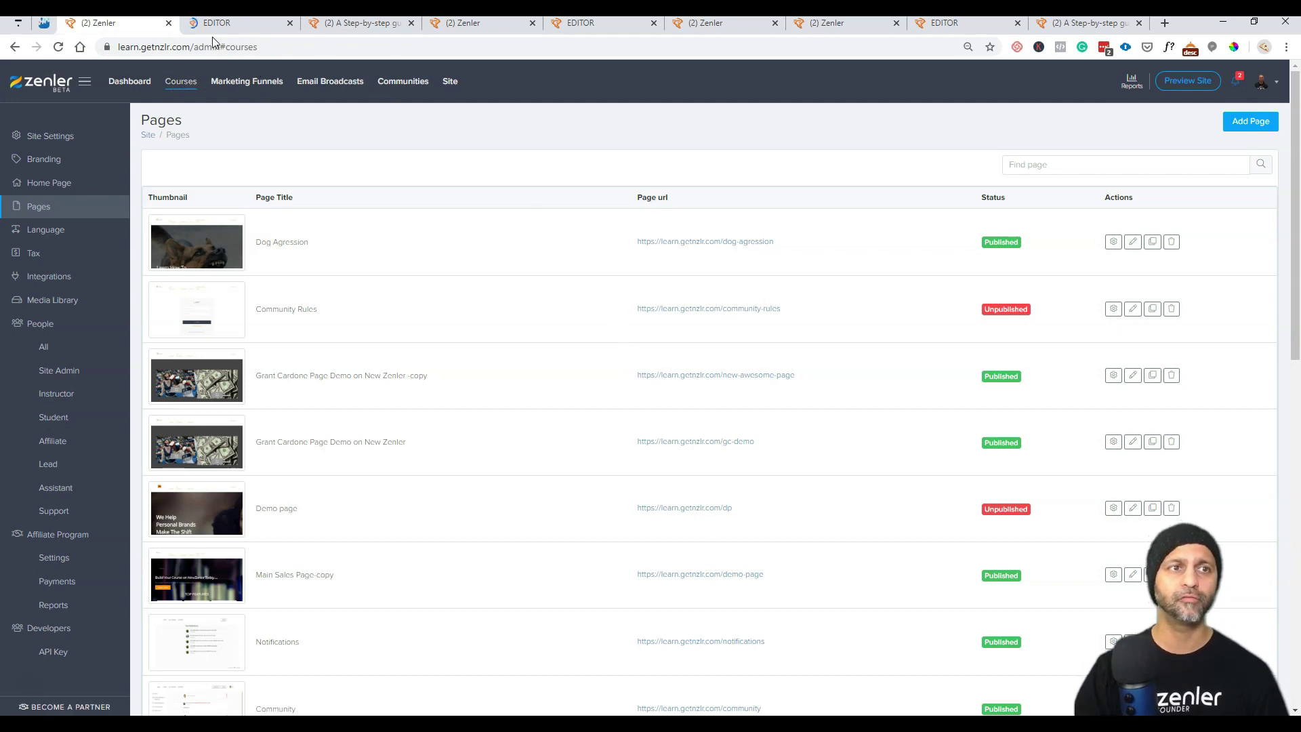
left_click(185, 83)
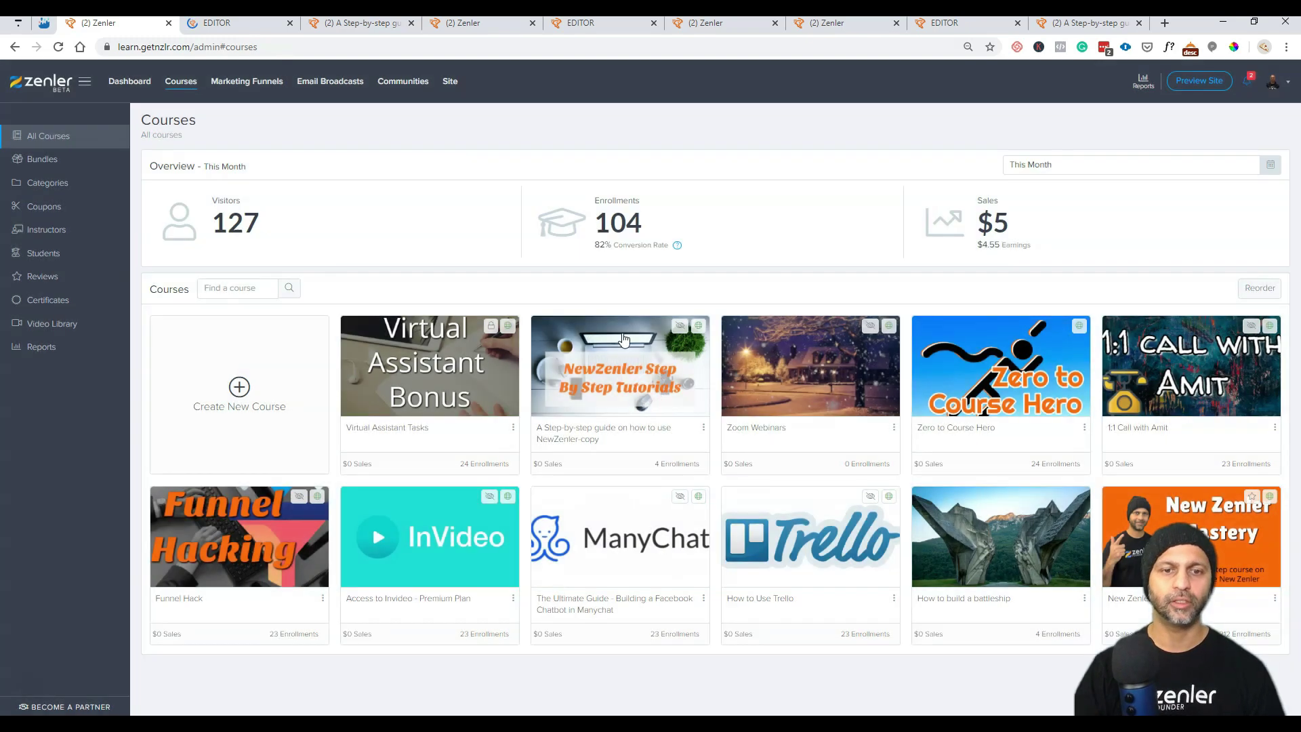
left_click(624, 338)
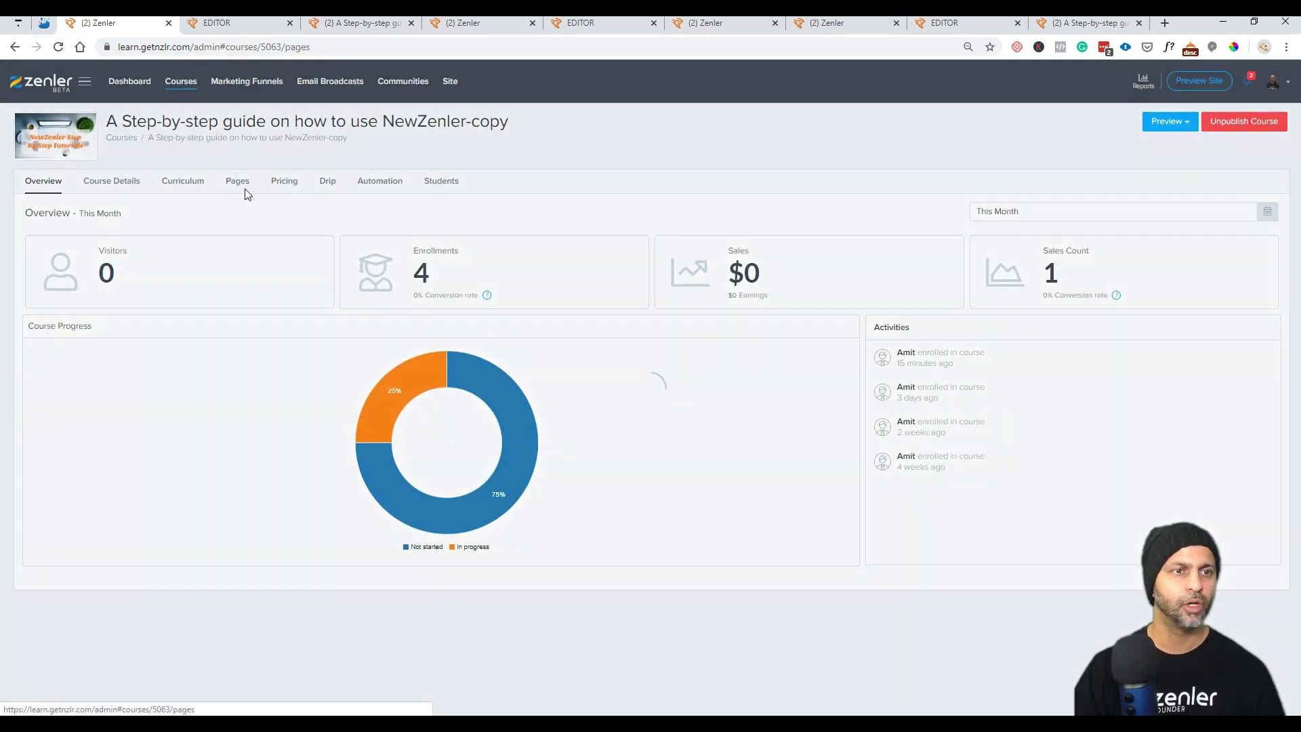
left_click(245, 189)
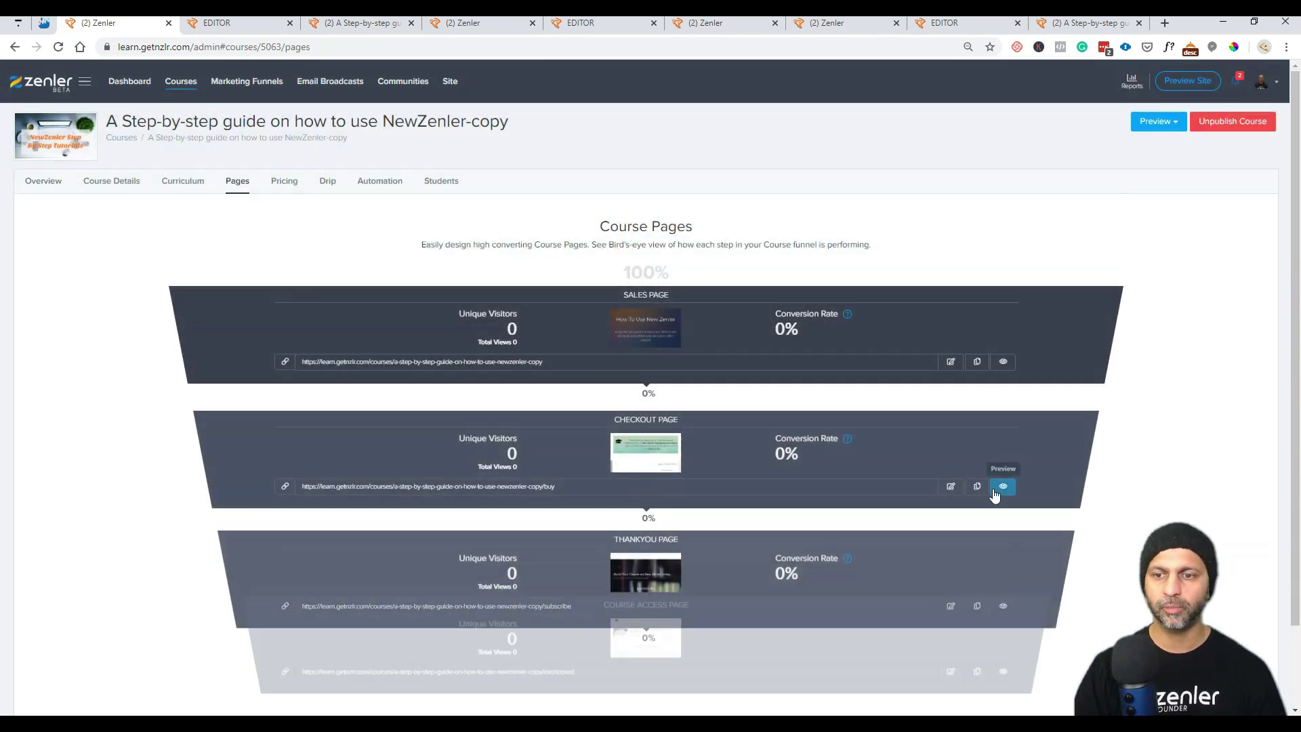
left_click(976, 486)
Step: In the Main Sales Page-copy editor, insert the dark Start Now call-to-action block below the Introduce Your Online Course Title heading
left_click(237, 23)
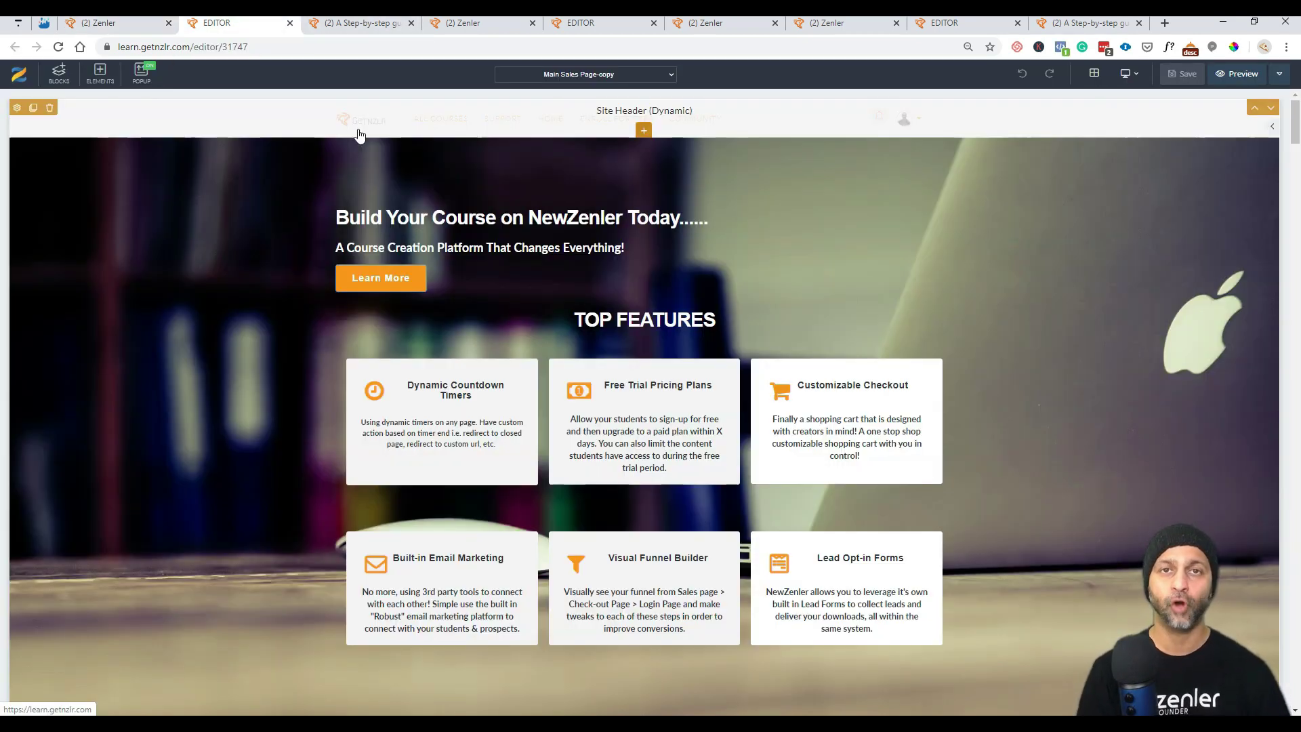
scroll(843, 298, "down", 15)
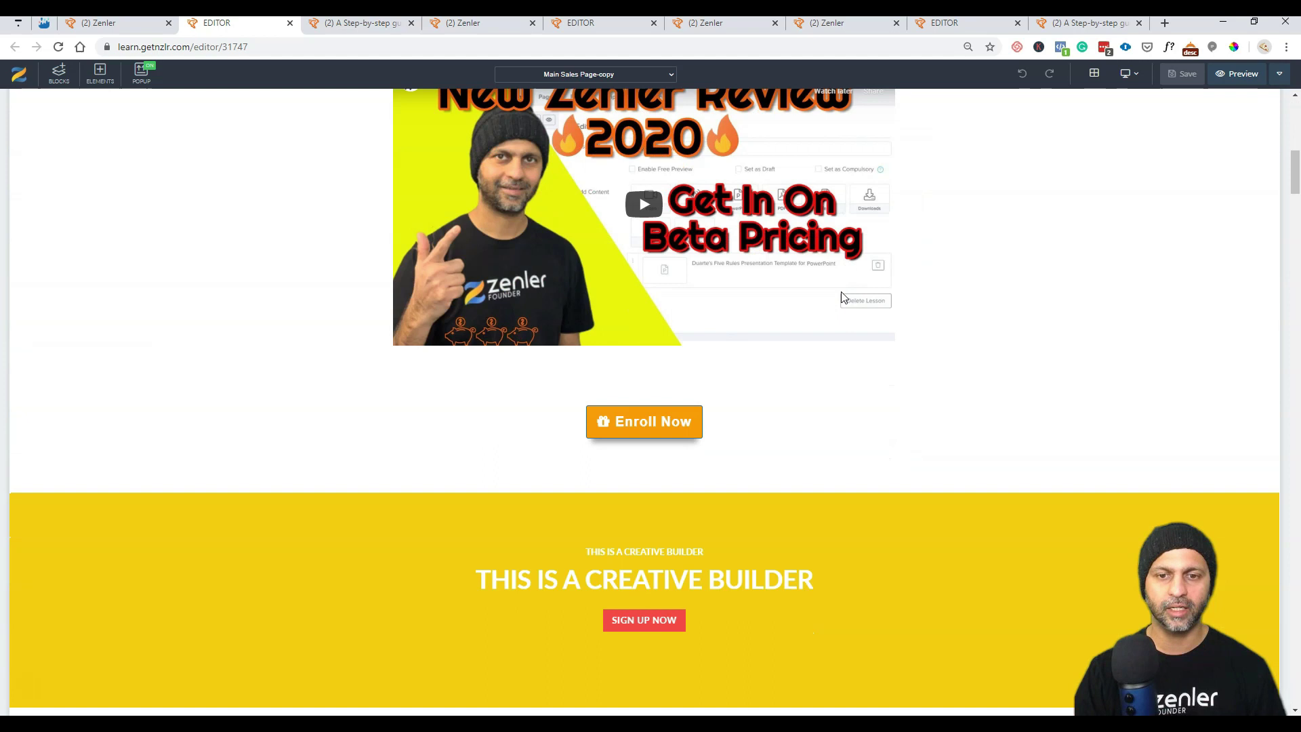
scroll(843, 298, "down", 8)
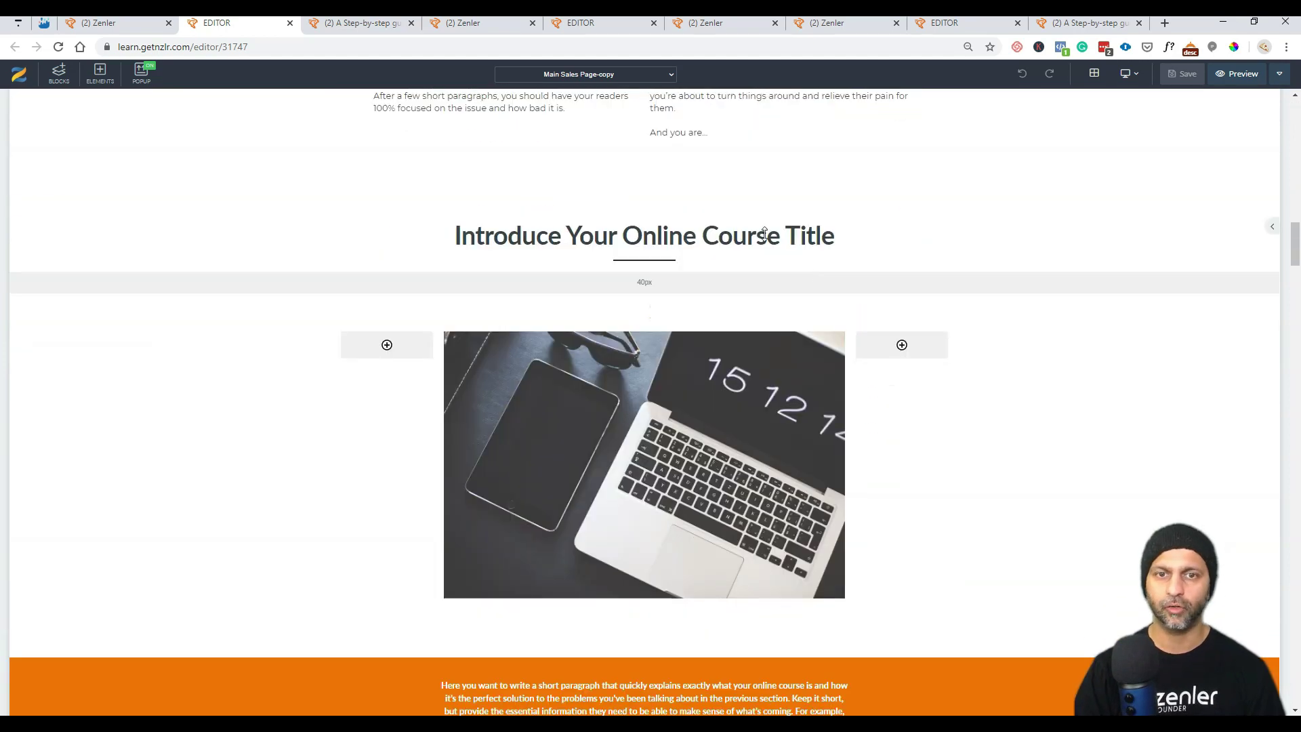
left_click(643, 287)
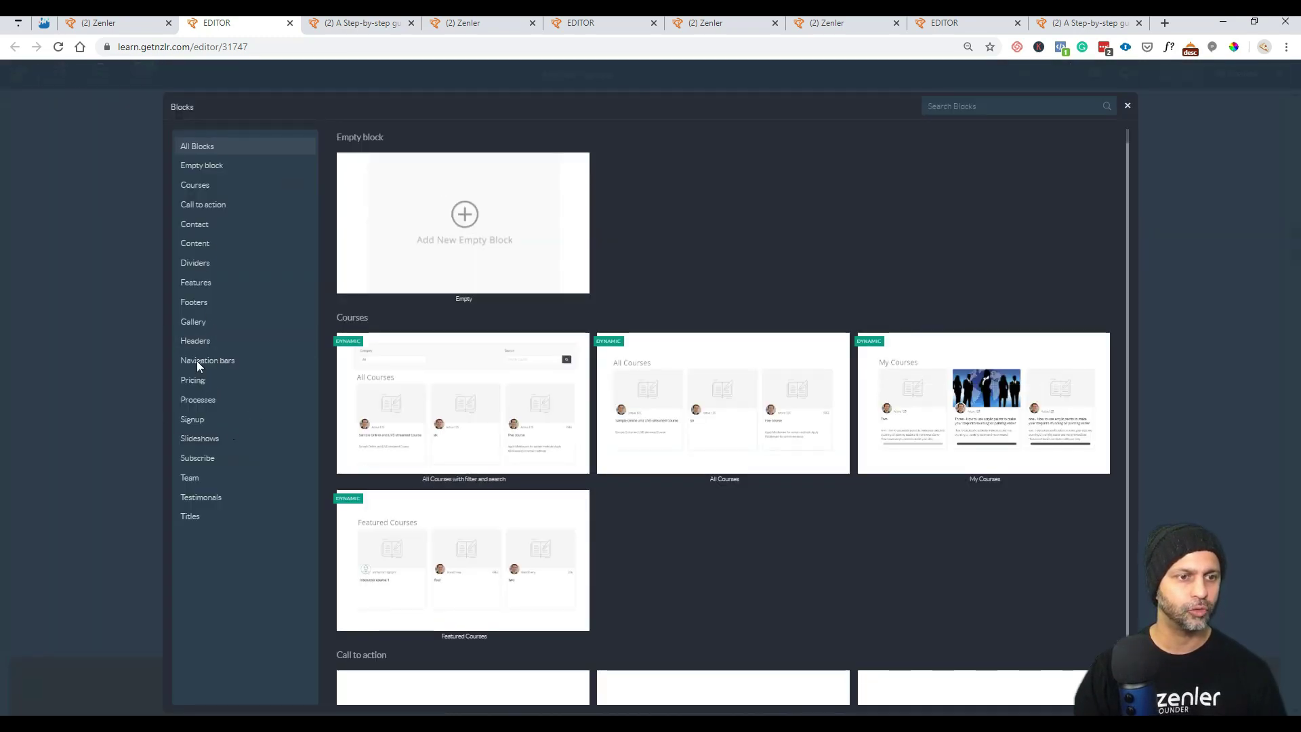
left_click(211, 206)
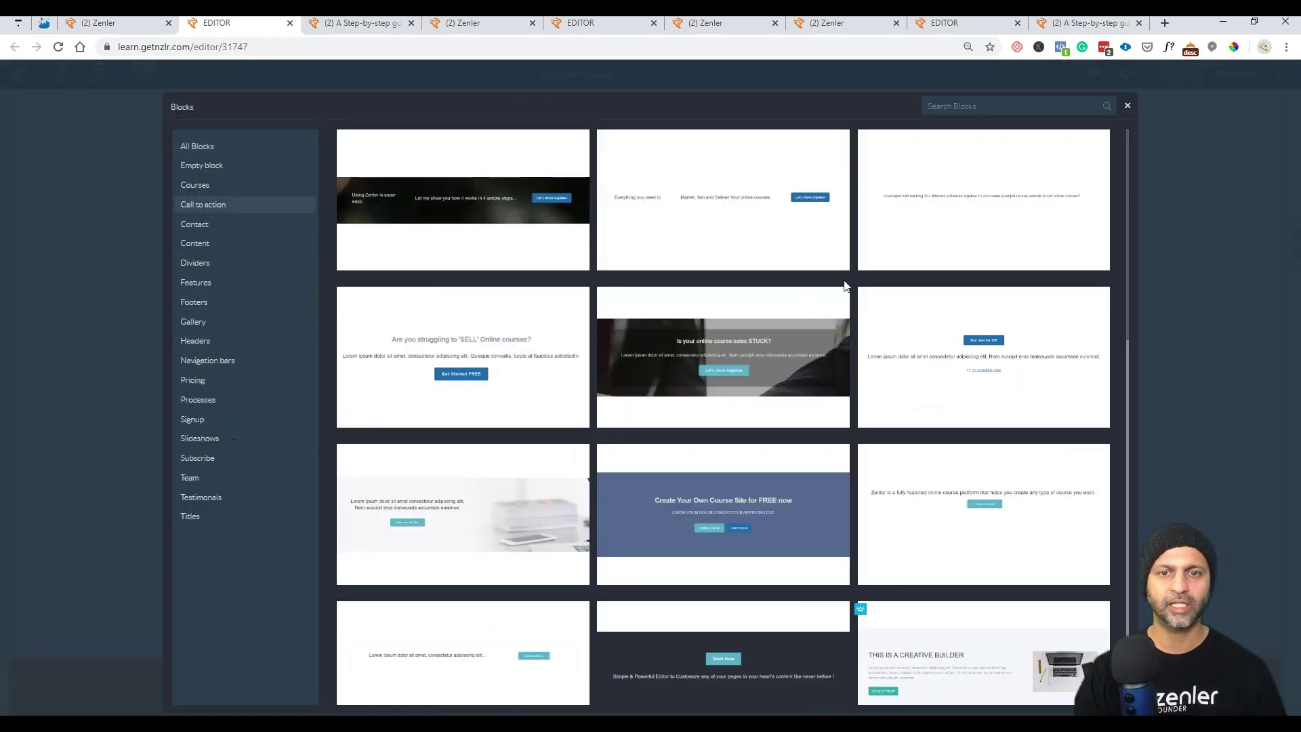
scroll(844, 284, "down", 6)
left_click(715, 240)
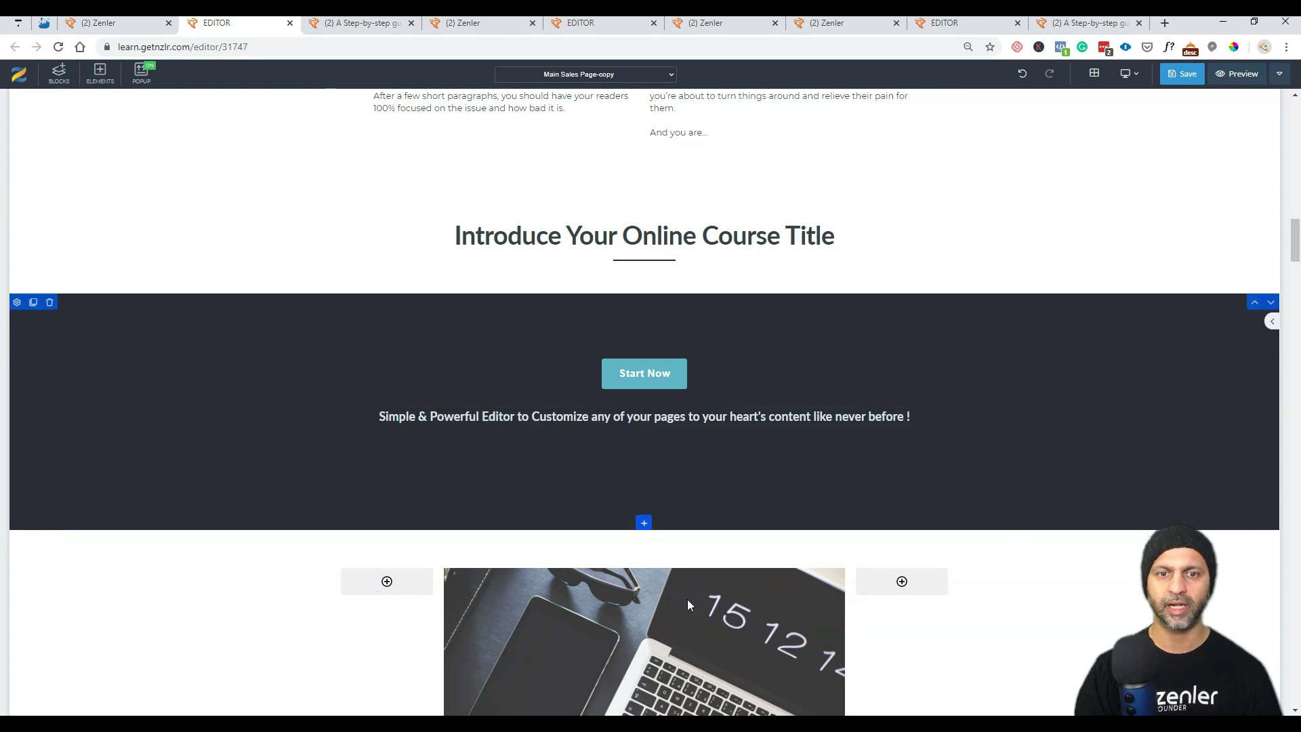
Step: Look through the sales page below the new block, including the special offer, benefits, testimonials and course modules
scroll(811, 395, "down", 7)
scroll(812, 395, "down", 4)
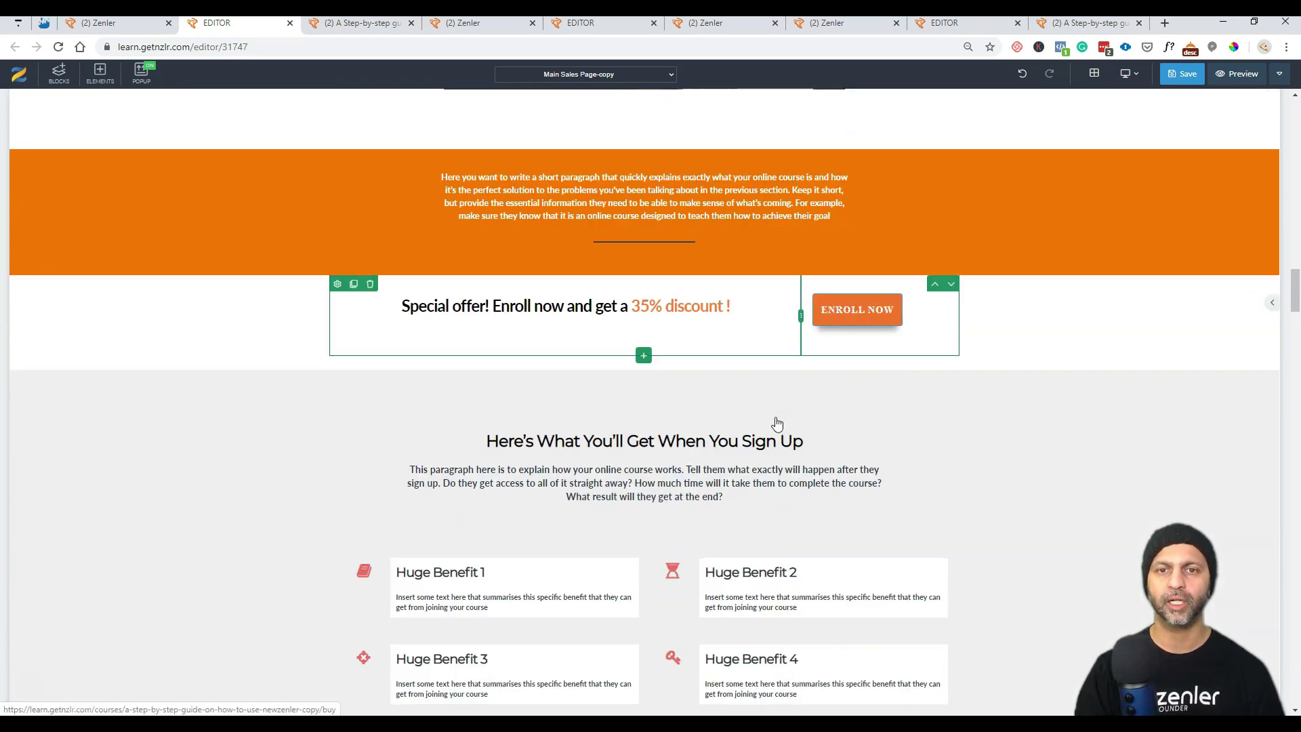
scroll(775, 423, "down", 11)
scroll(780, 411, "down", 3)
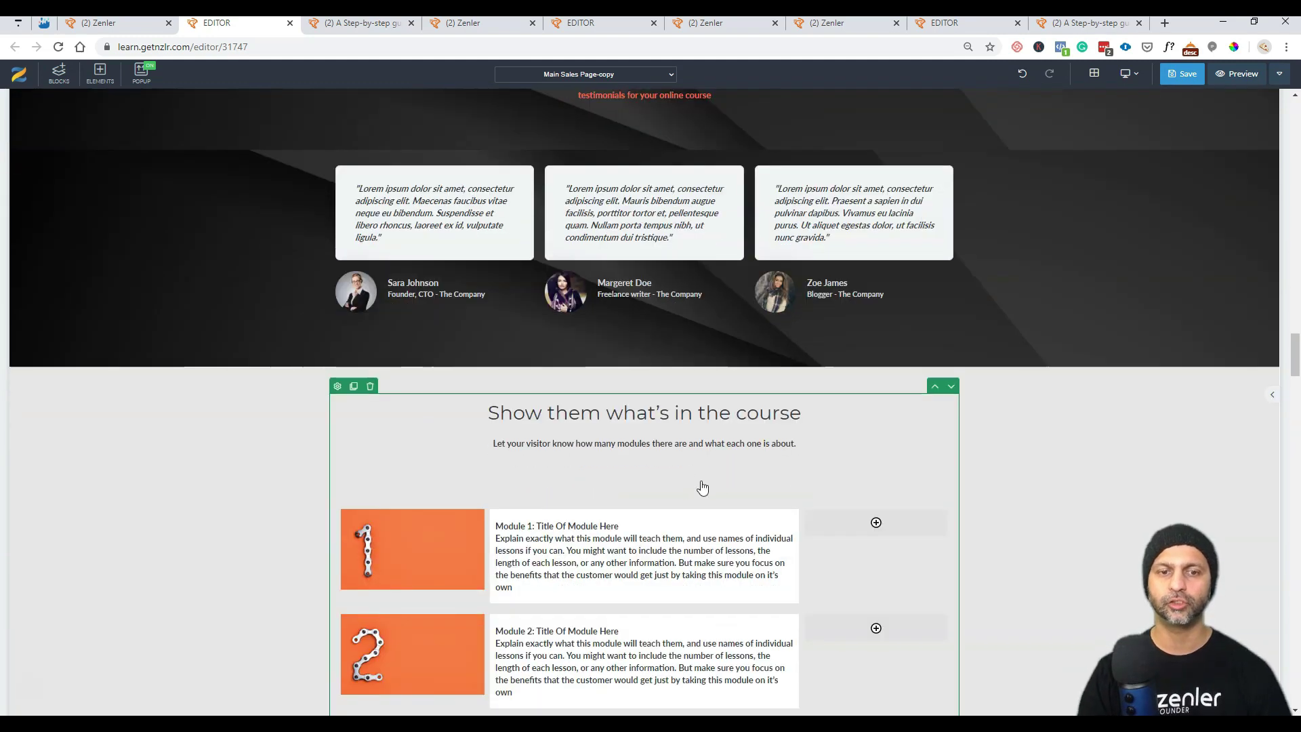
scroll(704, 491, "up", 11)
scroll(671, 445, "up", 2)
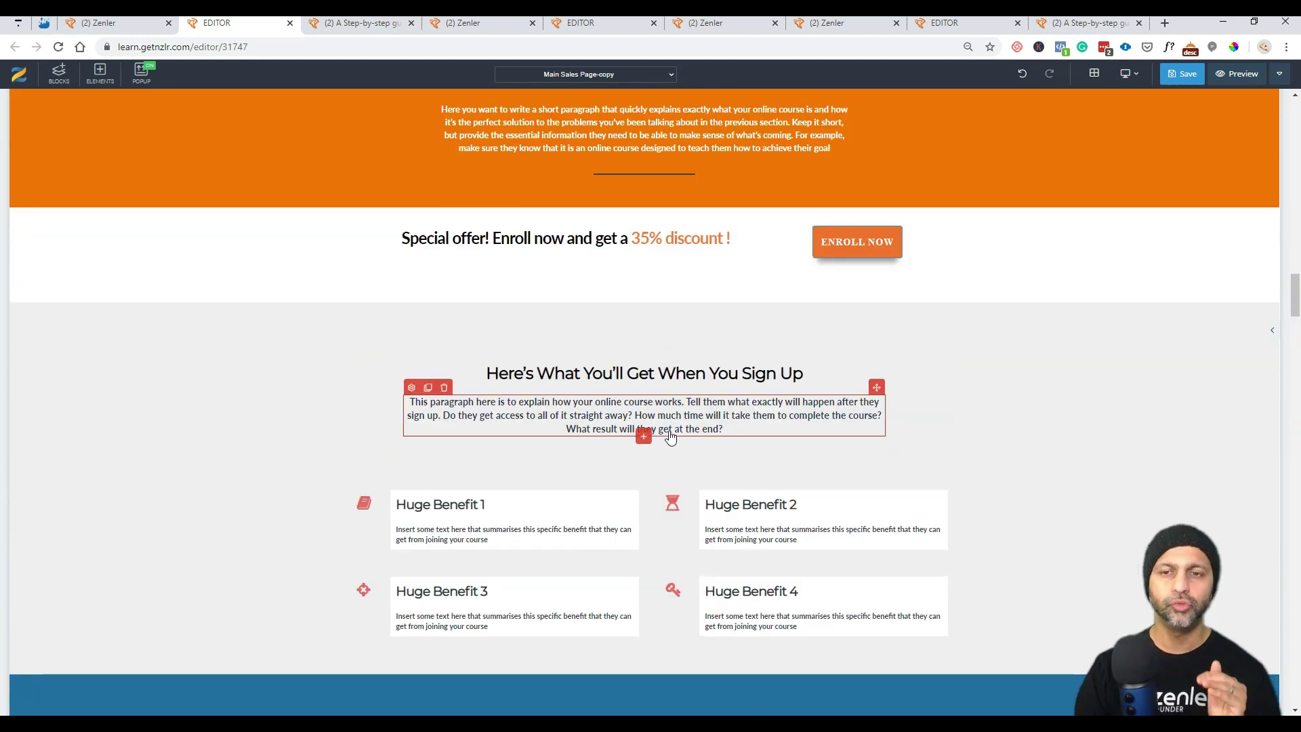
scroll(669, 441, "up", 6)
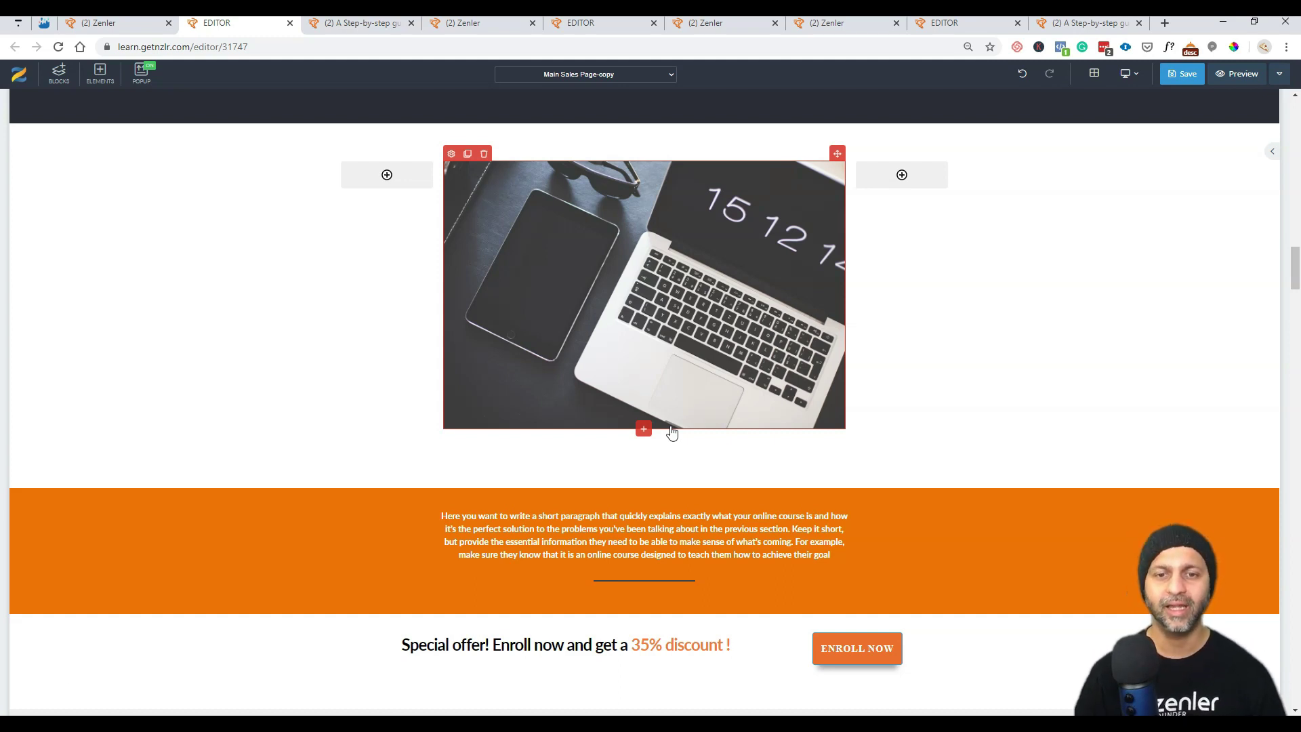
Step: Set the Start Now button's action to Go to Link with the copied checkout URL, opening in a new tab
scroll(671, 434, "up", 5)
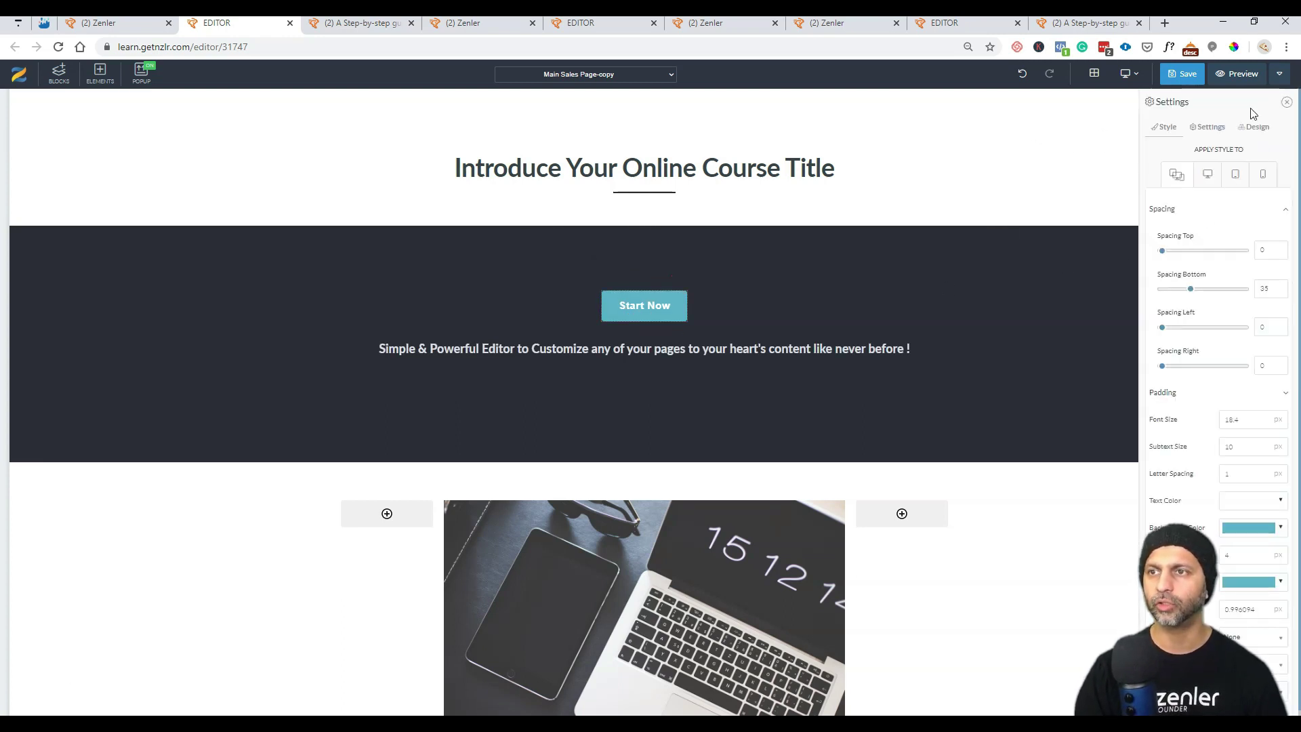
left_click(1210, 127)
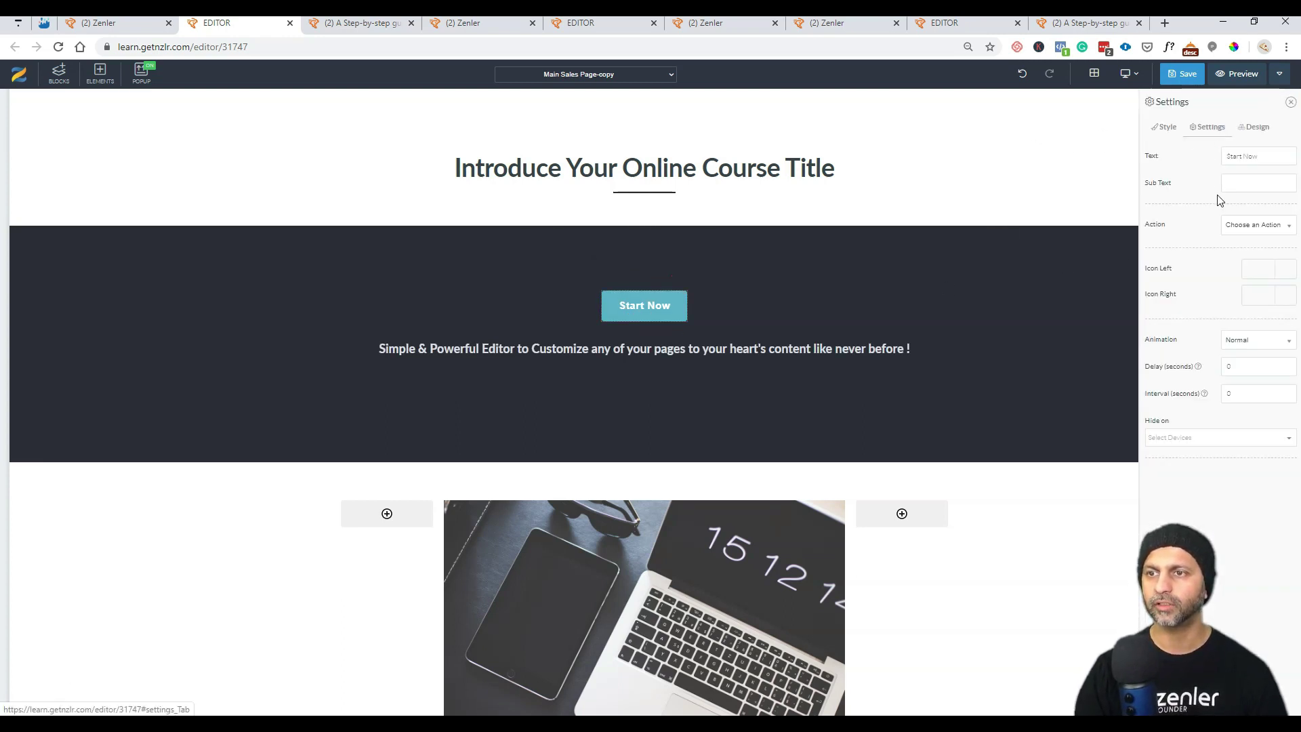
left_click(1265, 225)
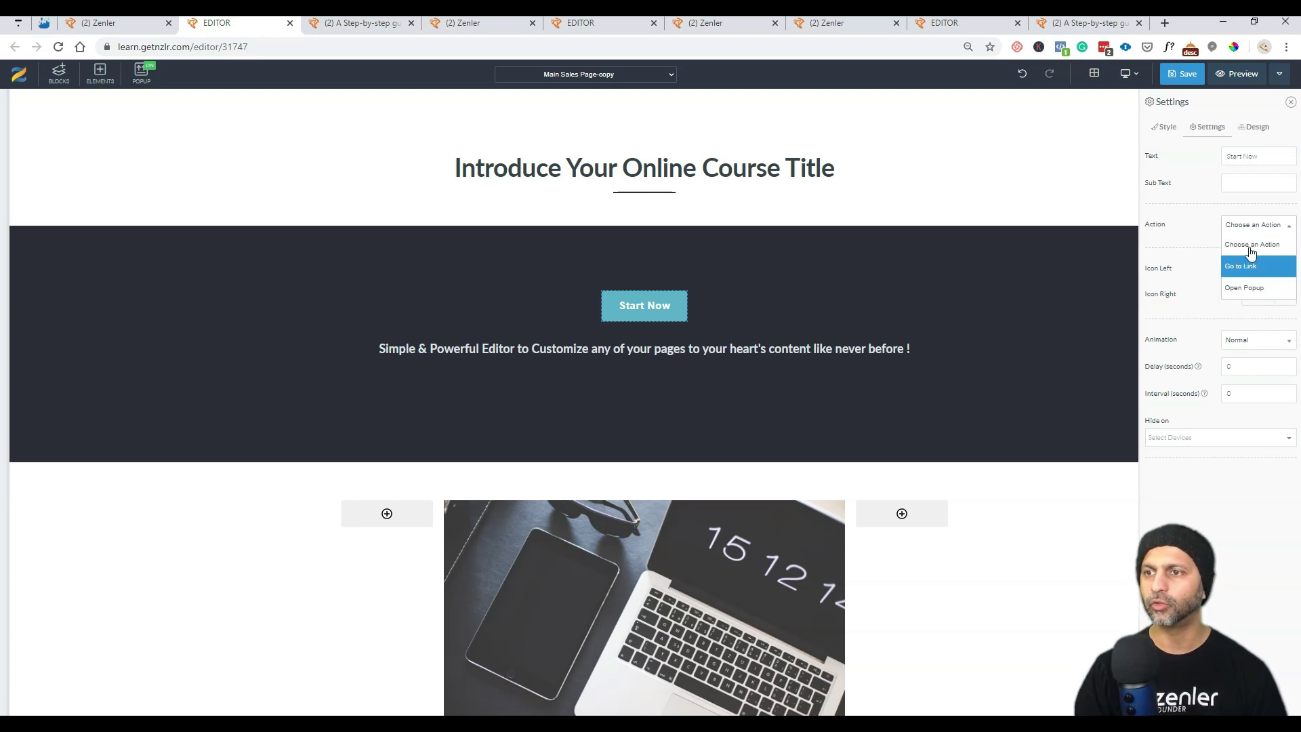
left_click(1245, 266)
key("ctrl+v")
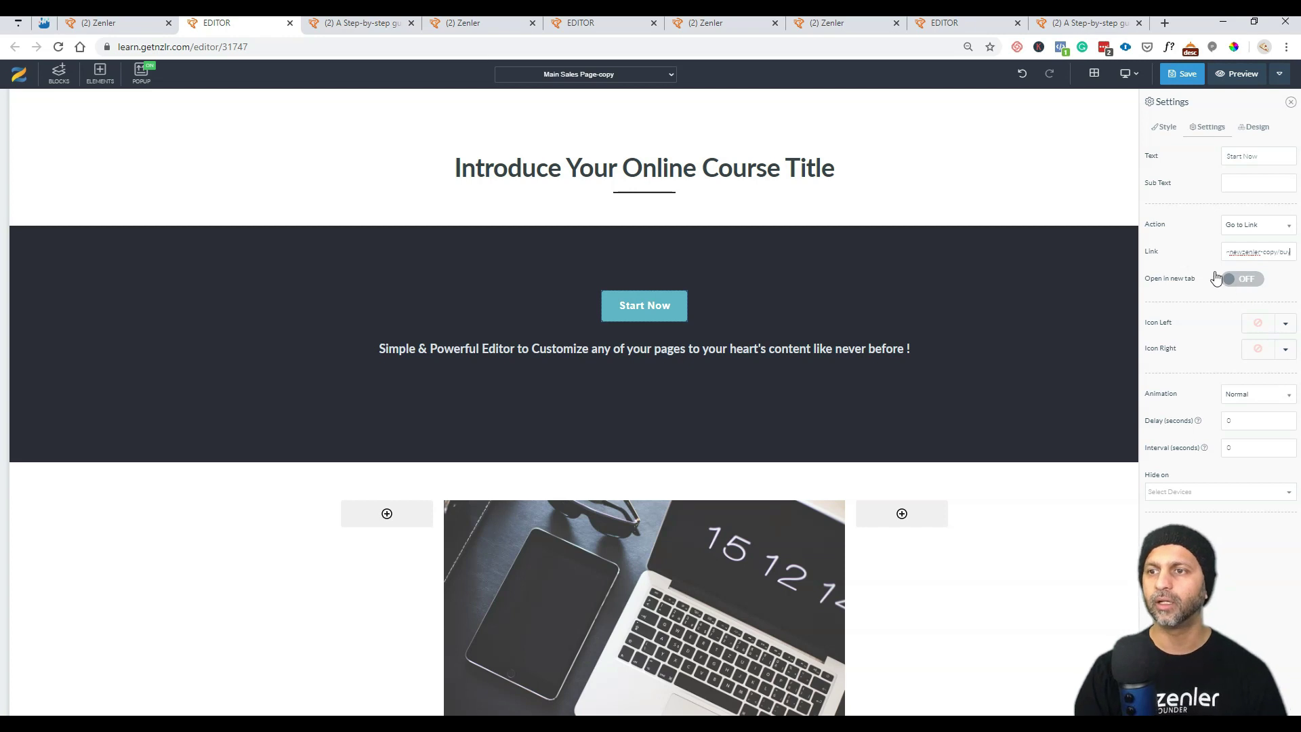
left_click(1242, 284)
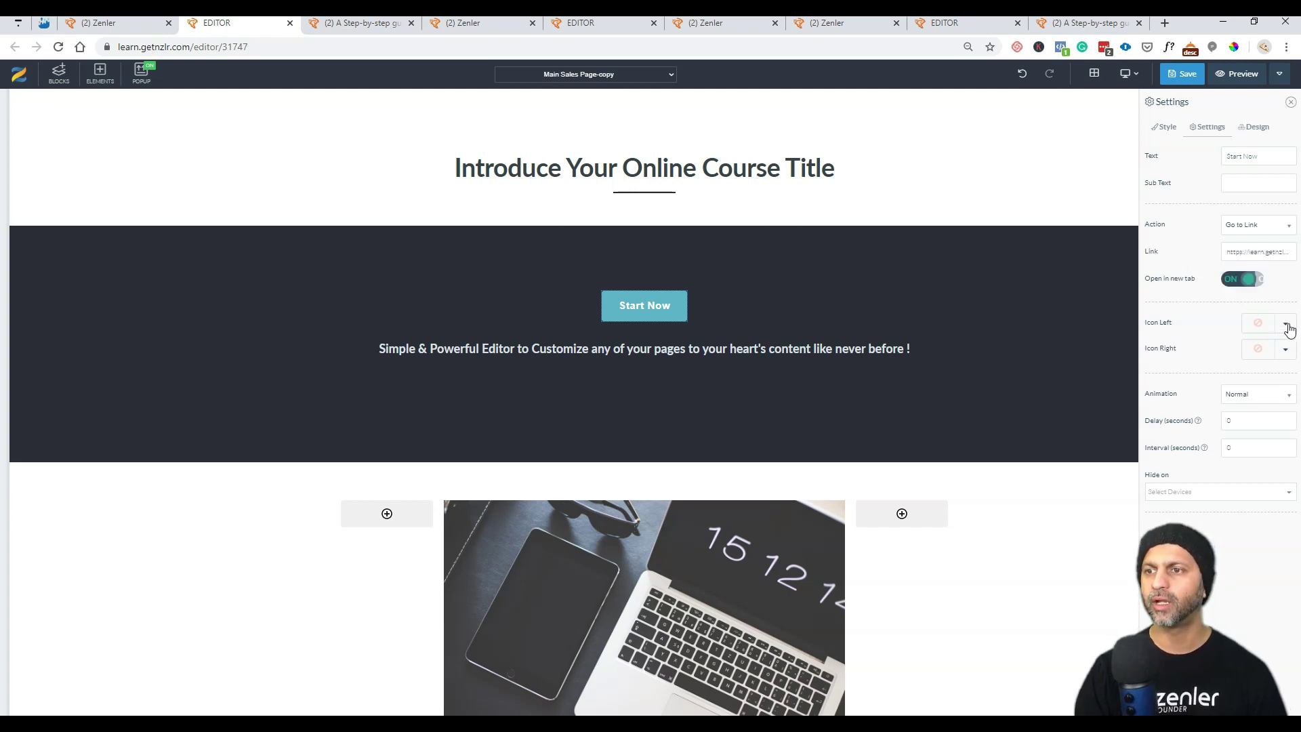
Step: Search the icons for "hand" and add the solid right-pointing hand as the Start Now button's left icon
left_click(1287, 325)
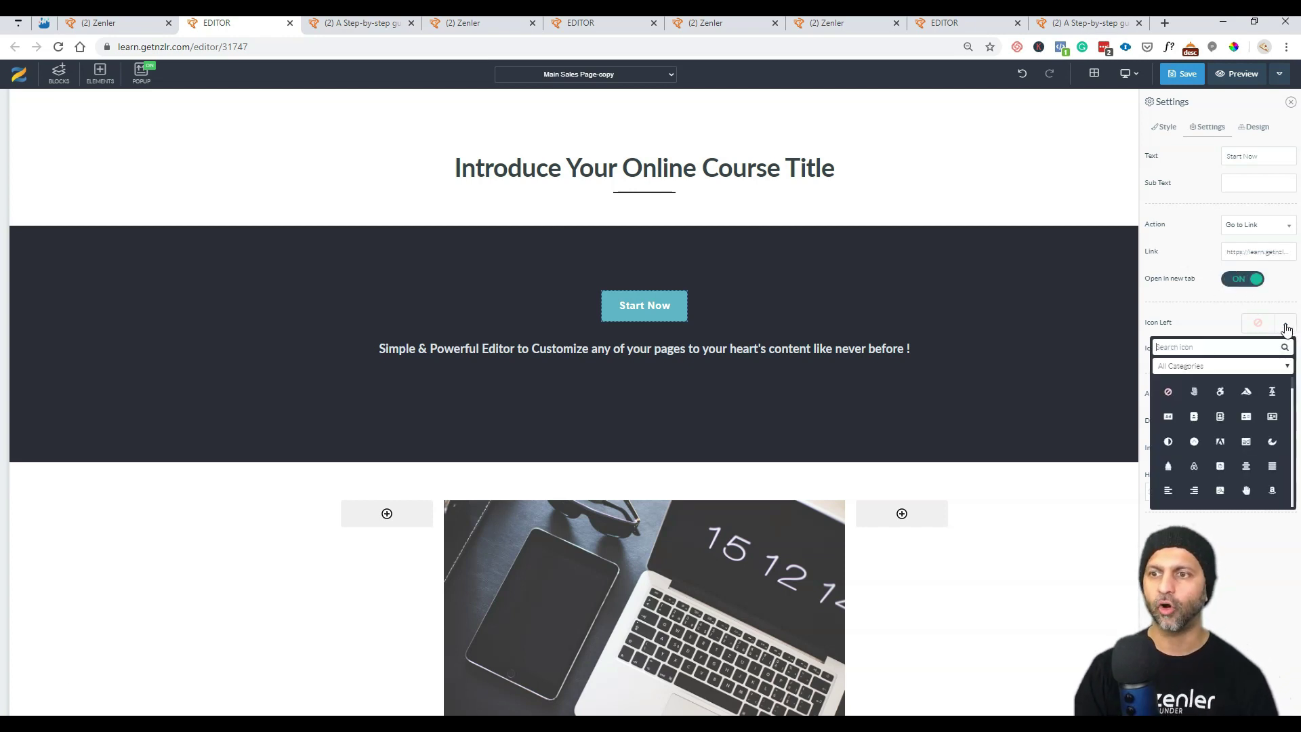
type("hand")
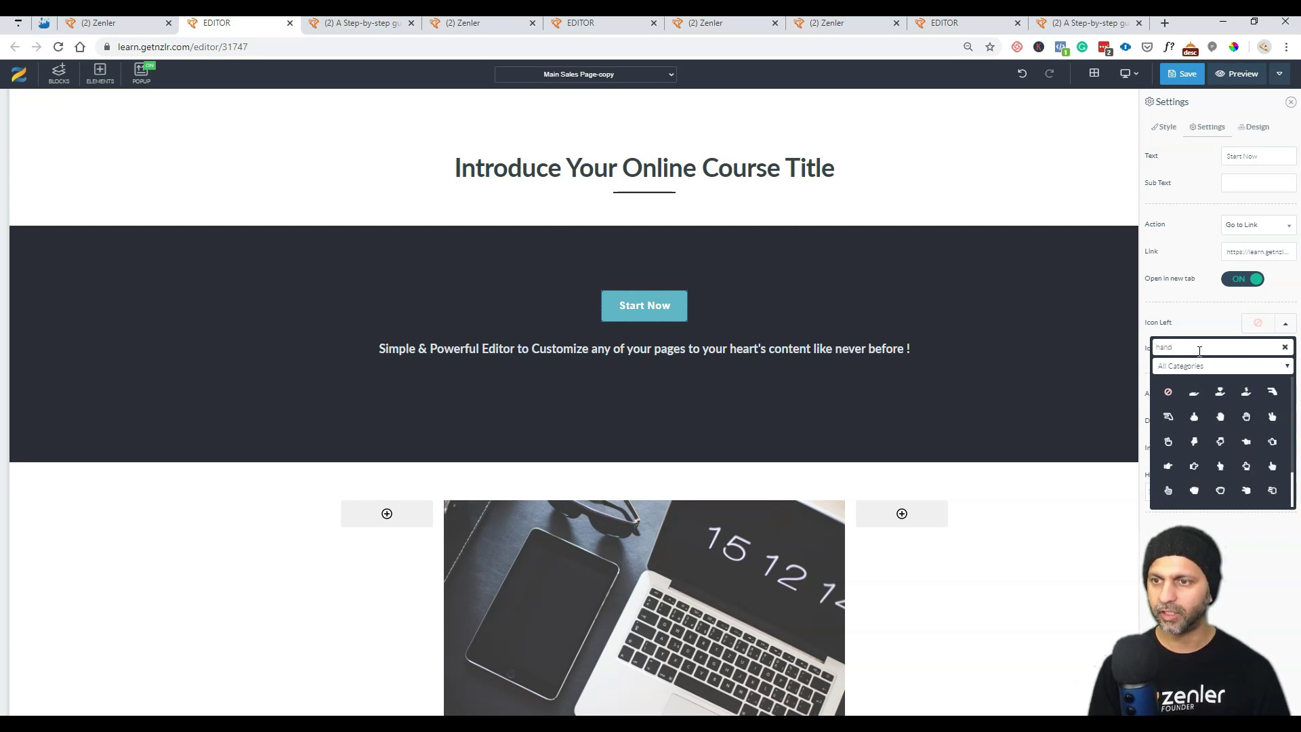
left_click(1168, 465)
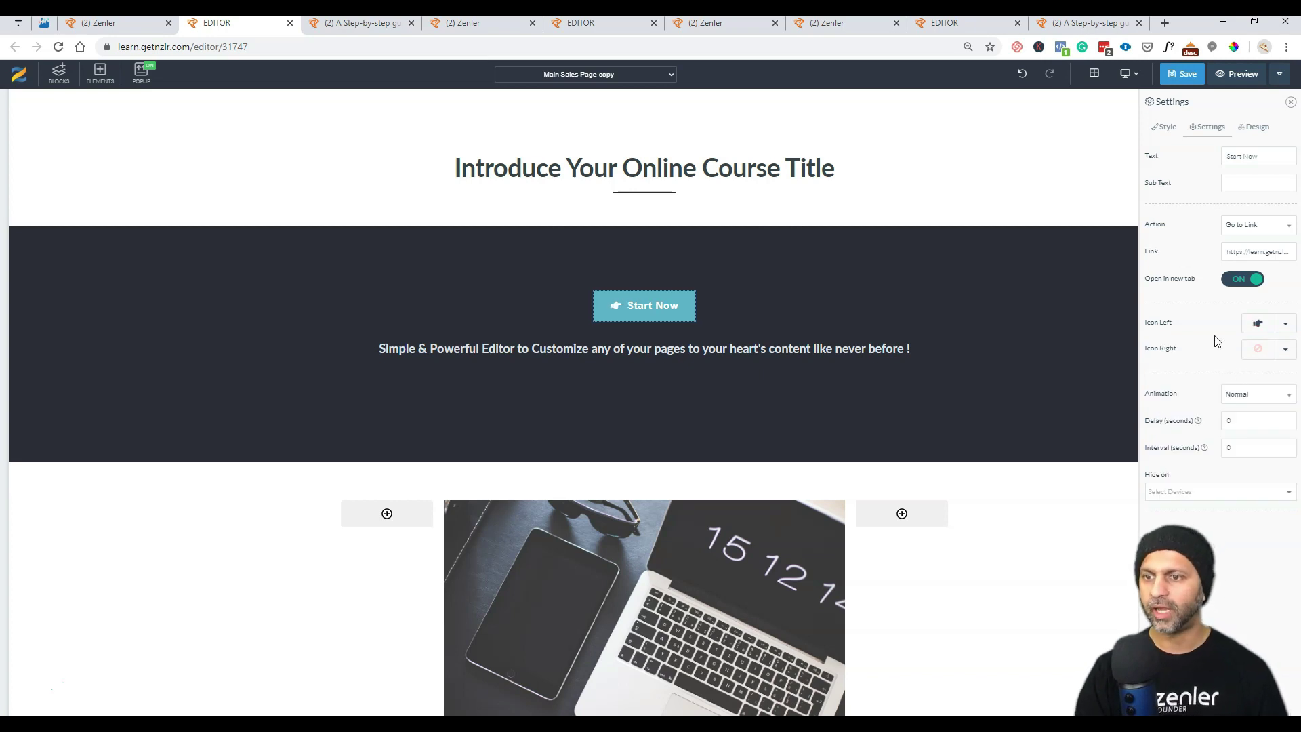
Step: Set the Start Now button's font size to 28 px
left_click(1165, 129)
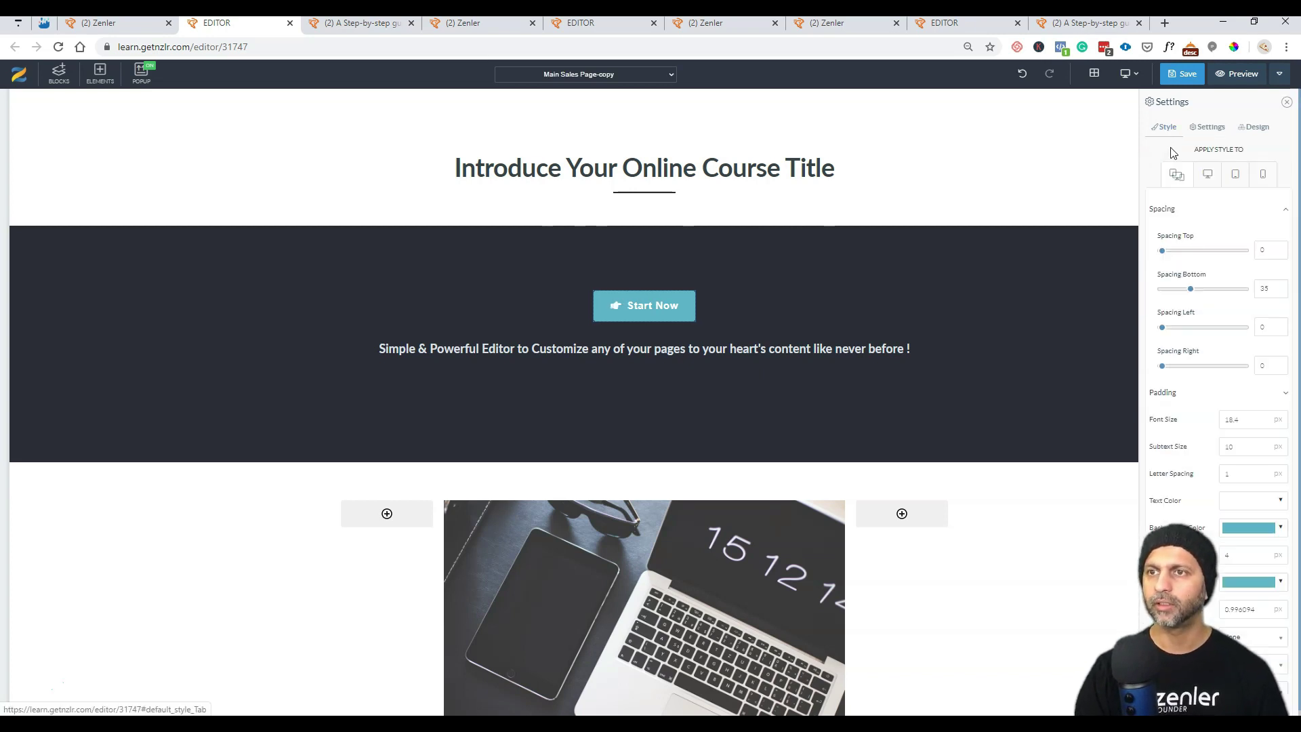
double_click(1239, 420)
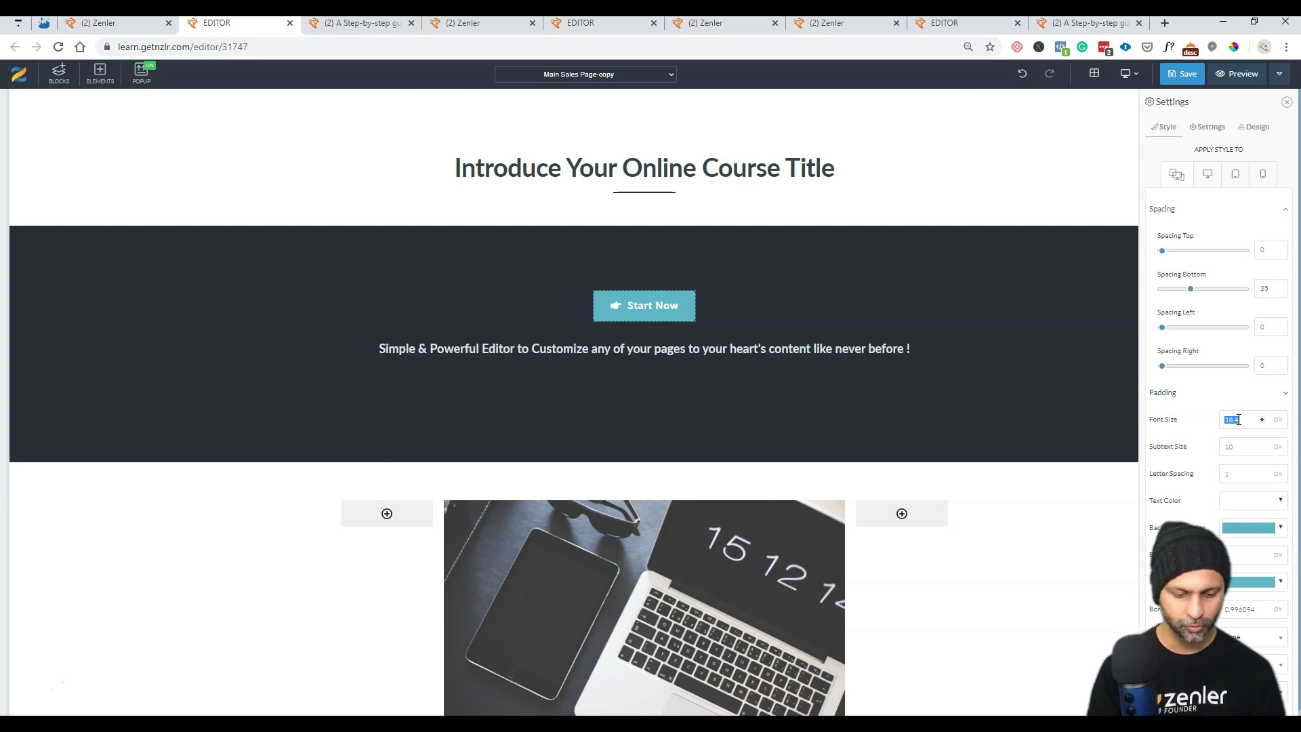
type("28")
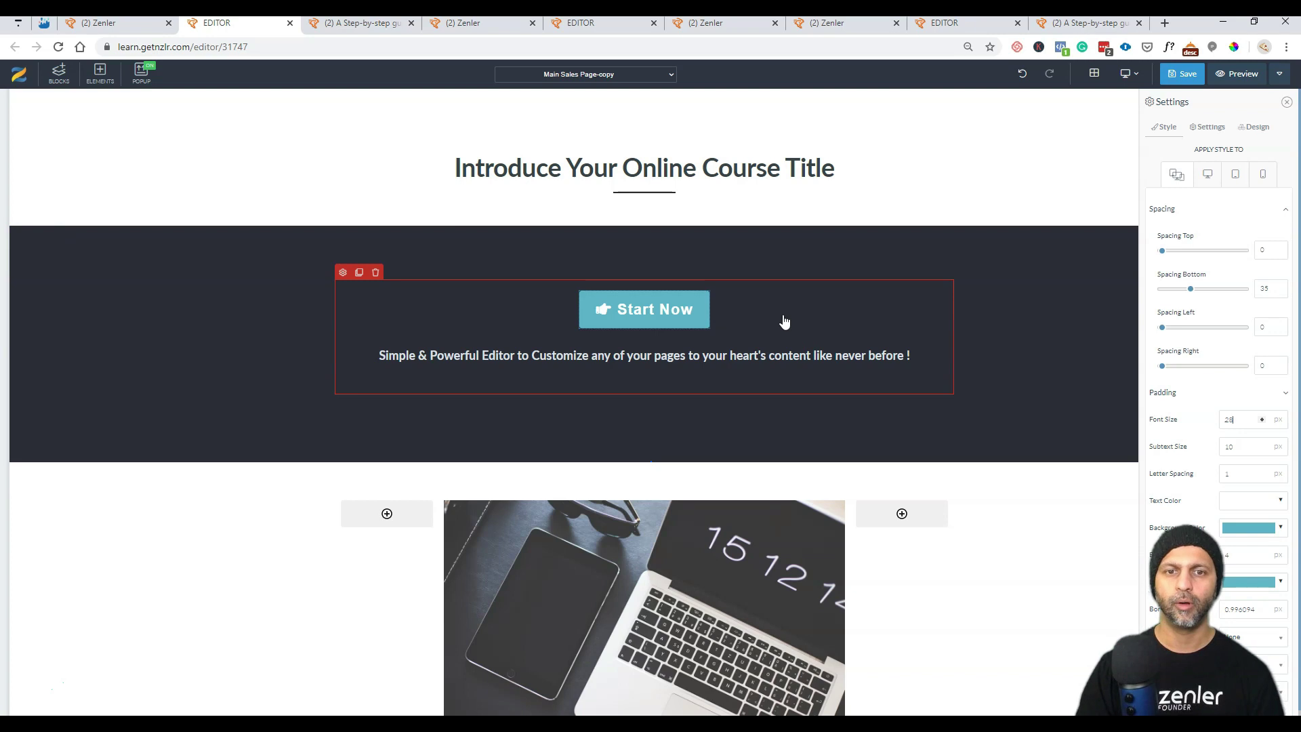
Step: Try the 3D Button design on the Start Now button and settle on the Outline button with icon right design
left_click(1254, 127)
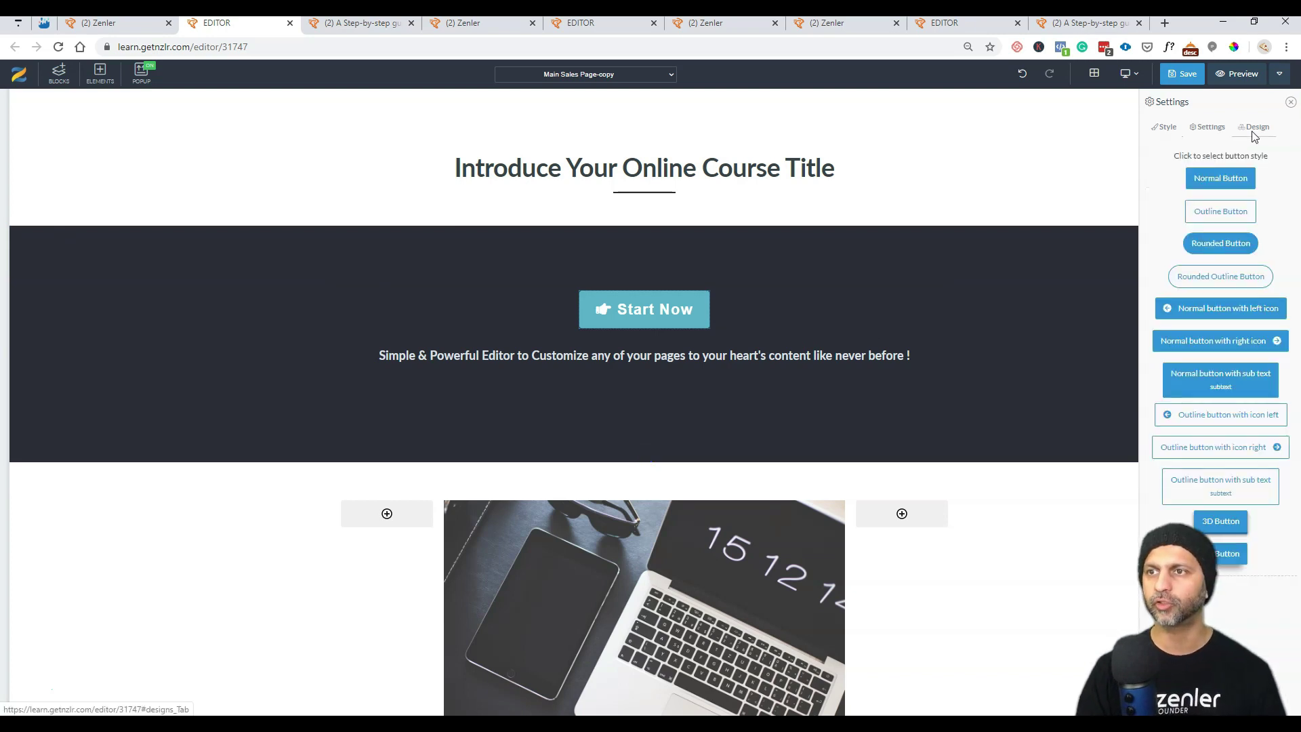
left_click(1223, 523)
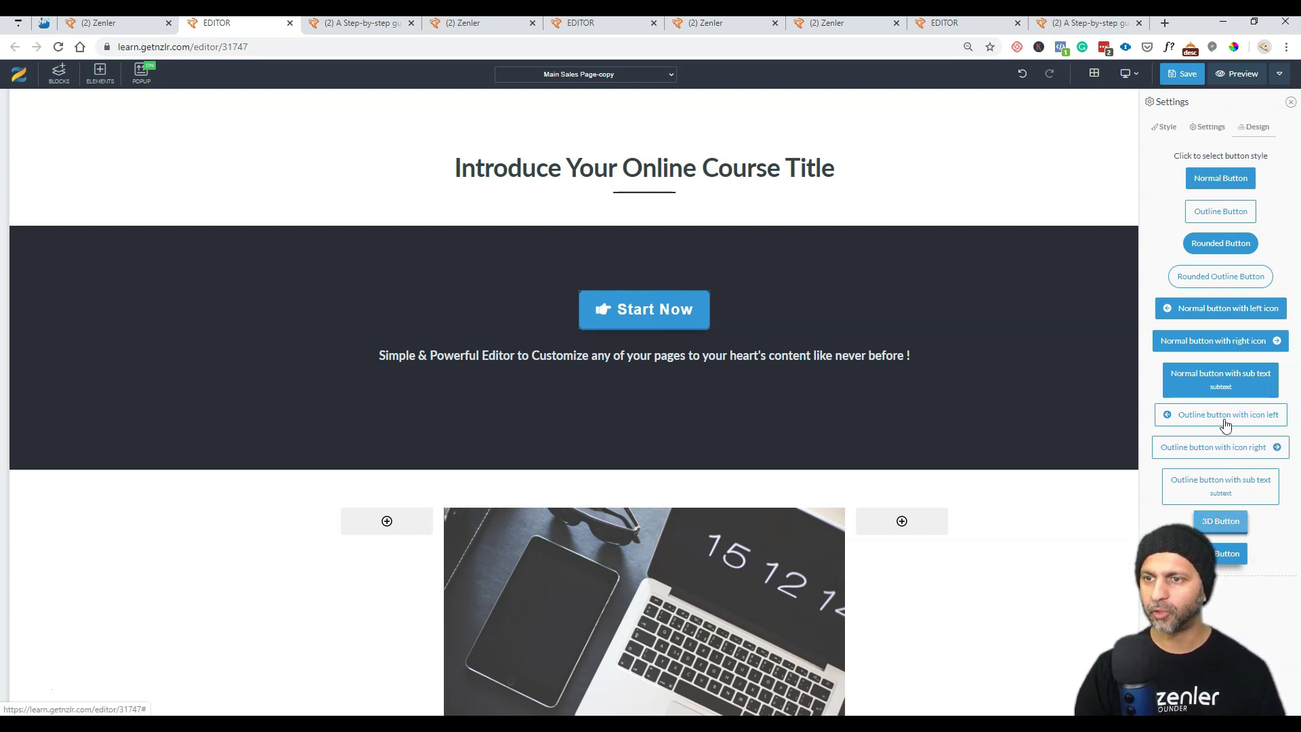
left_click(1230, 450)
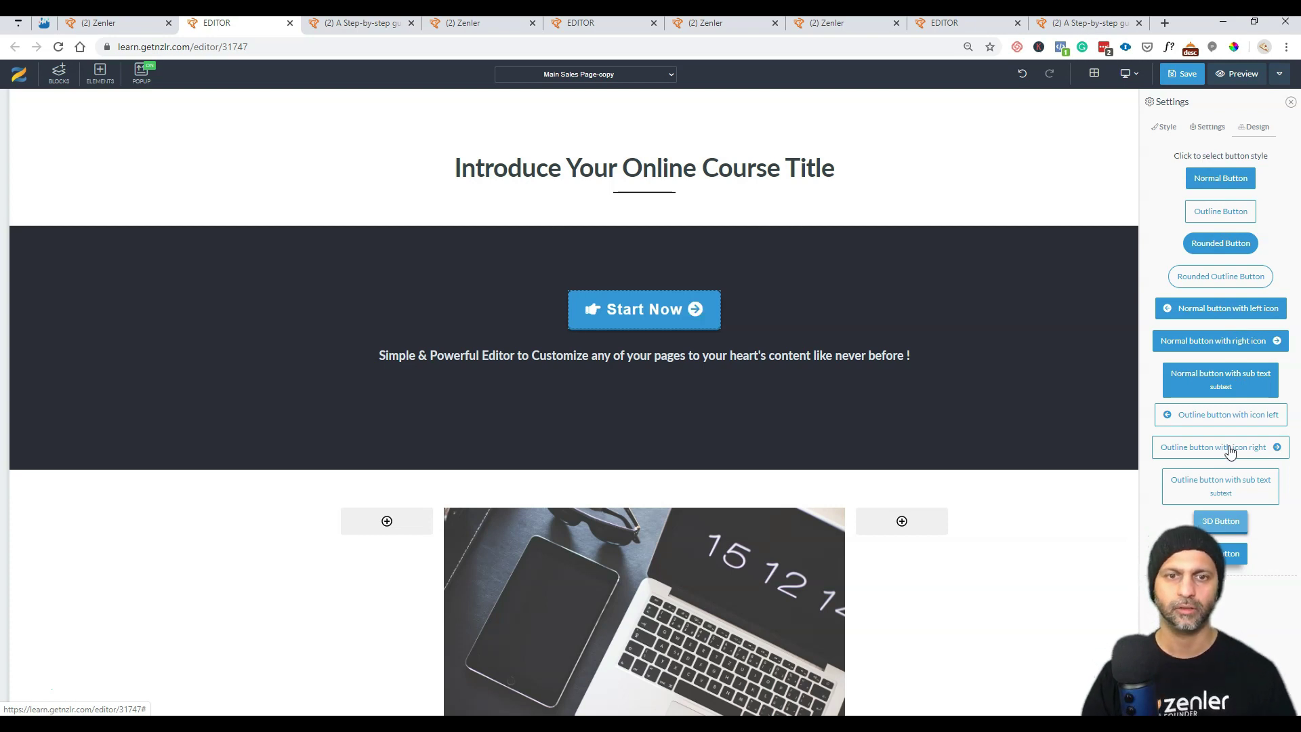
left_click(1276, 445)
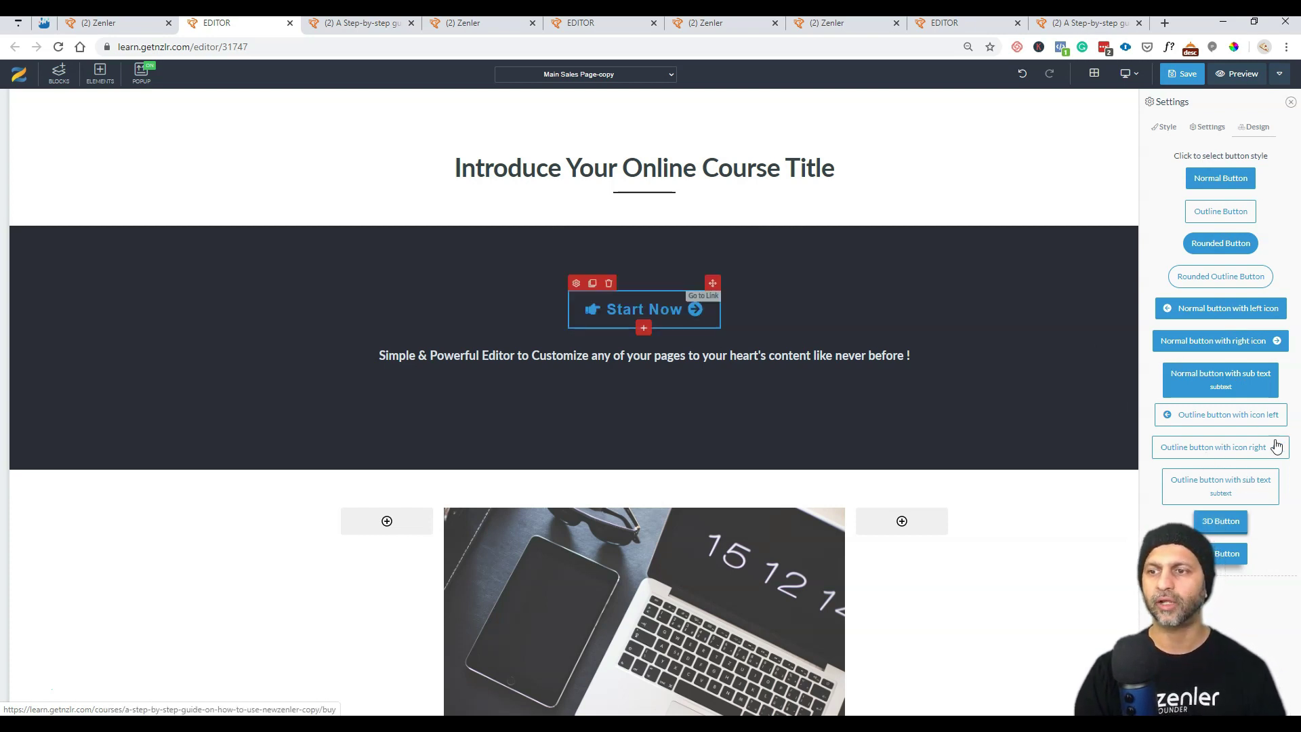
Step: Remove the left hand icon from the Start Now button, keeping only the right arrow icon
left_click(1206, 128)
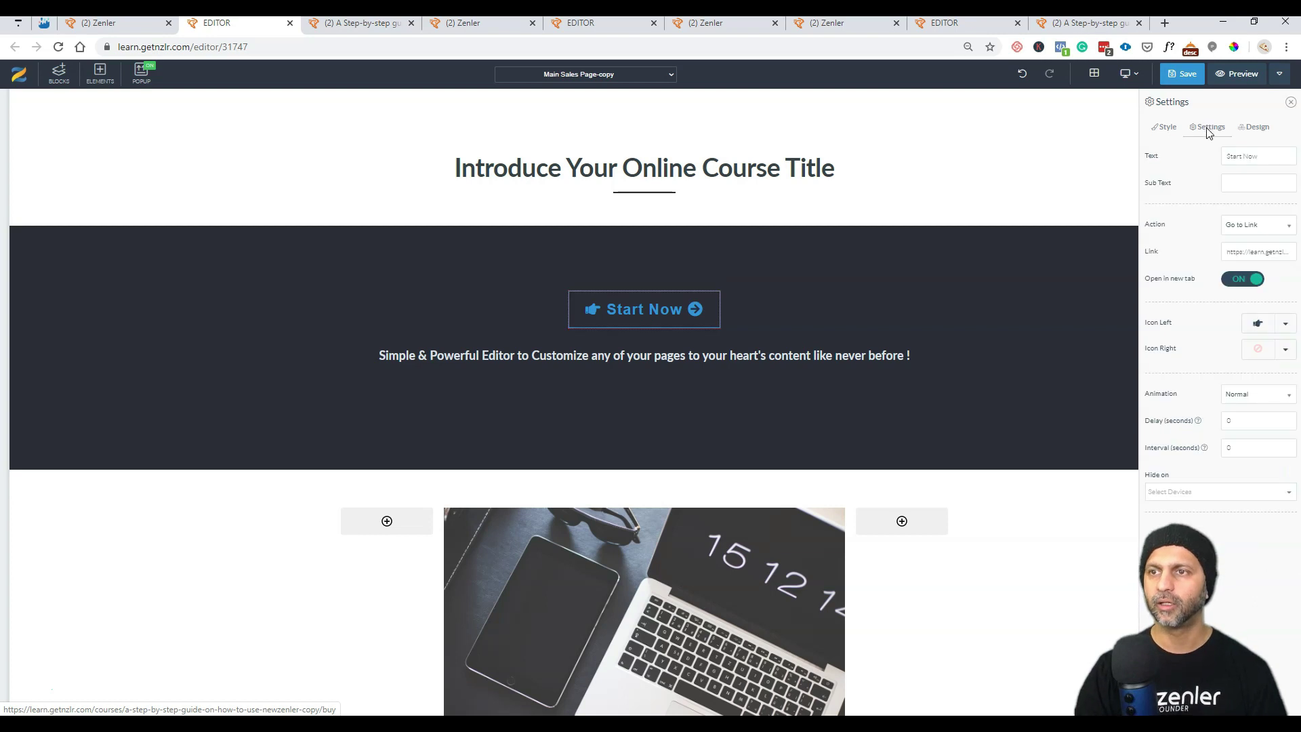
left_click(1285, 324)
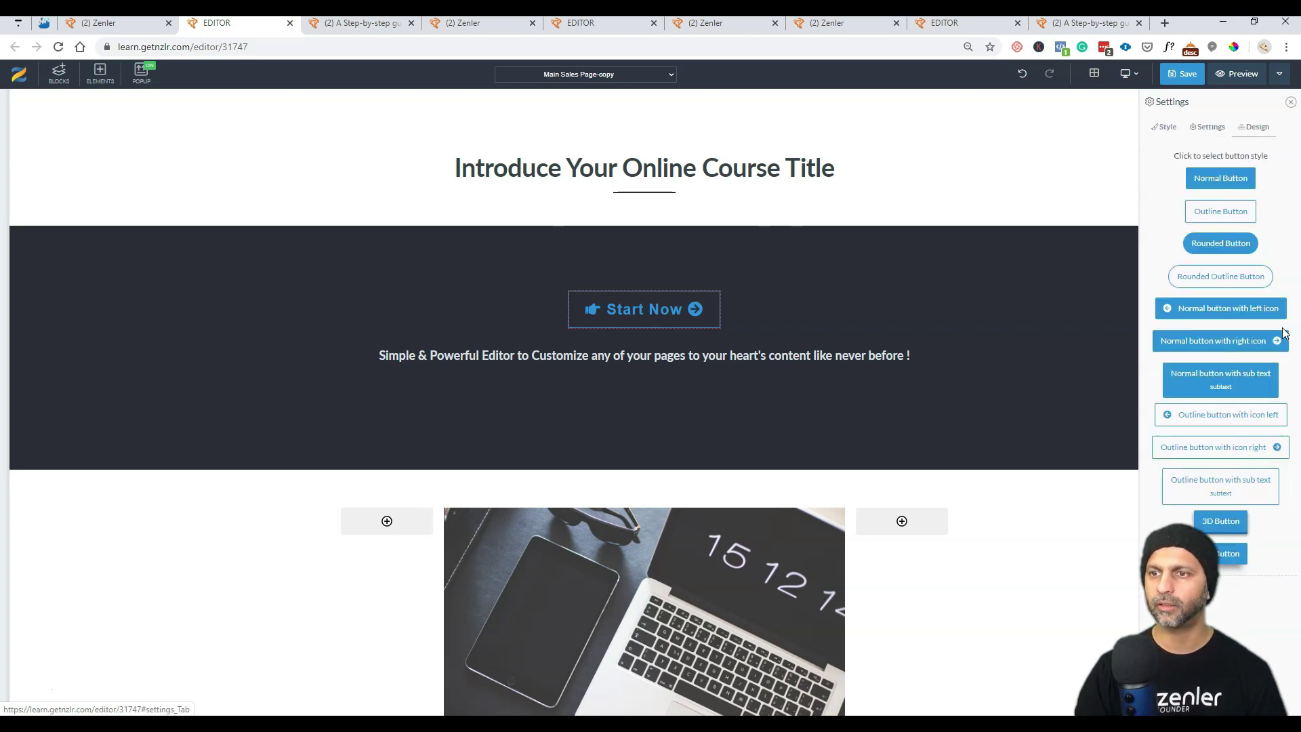
left_click(1206, 128)
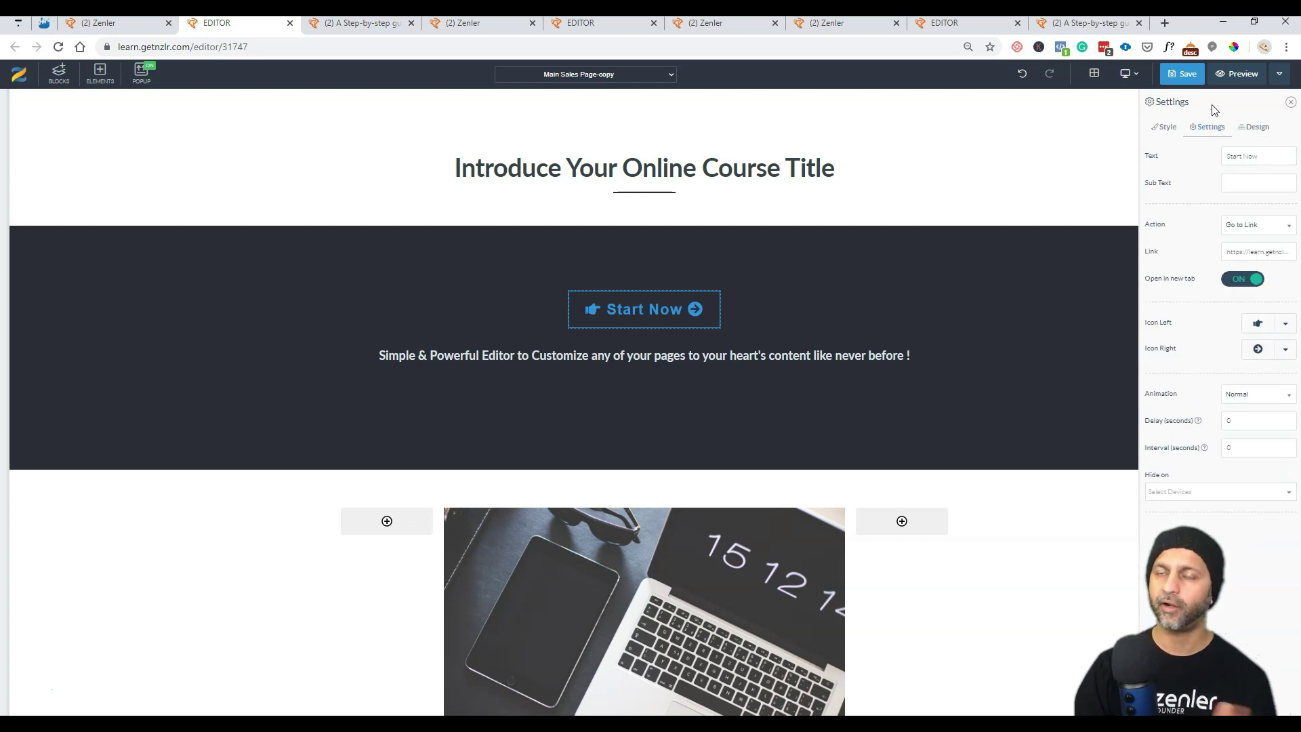
left_click(1284, 327)
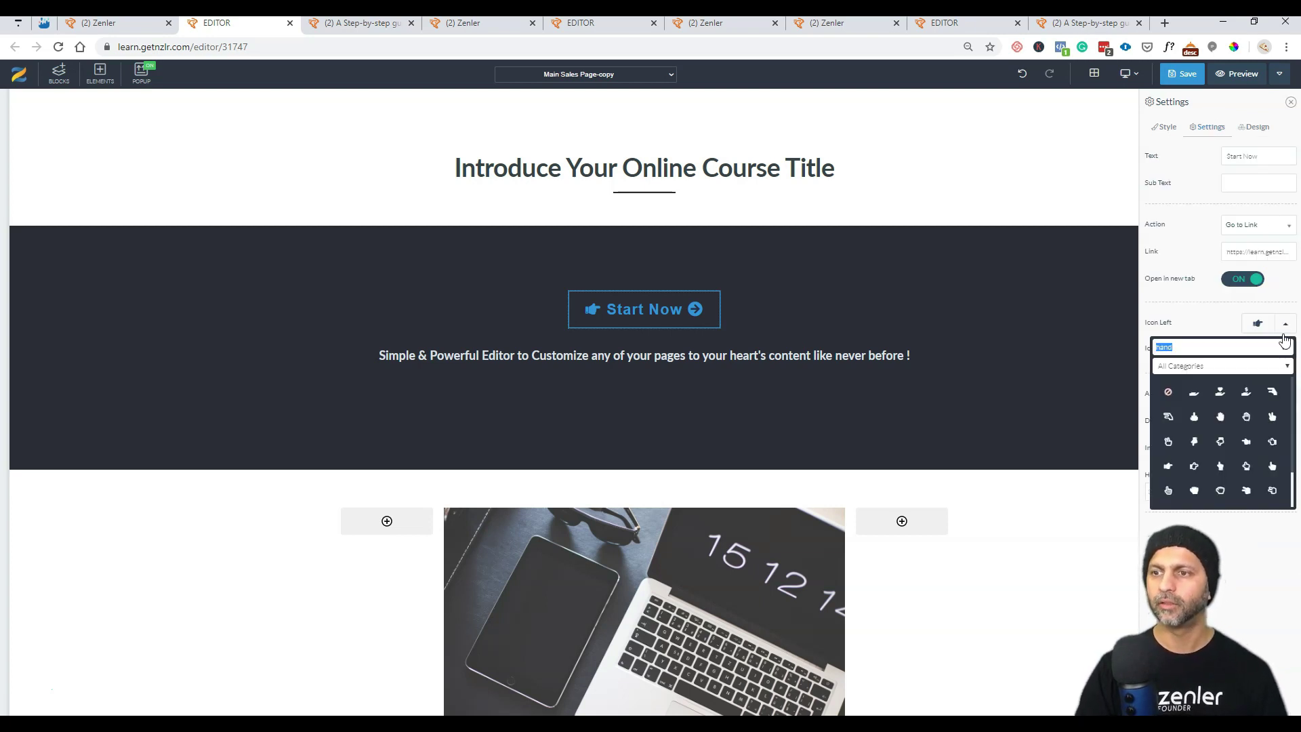
left_click(1285, 348)
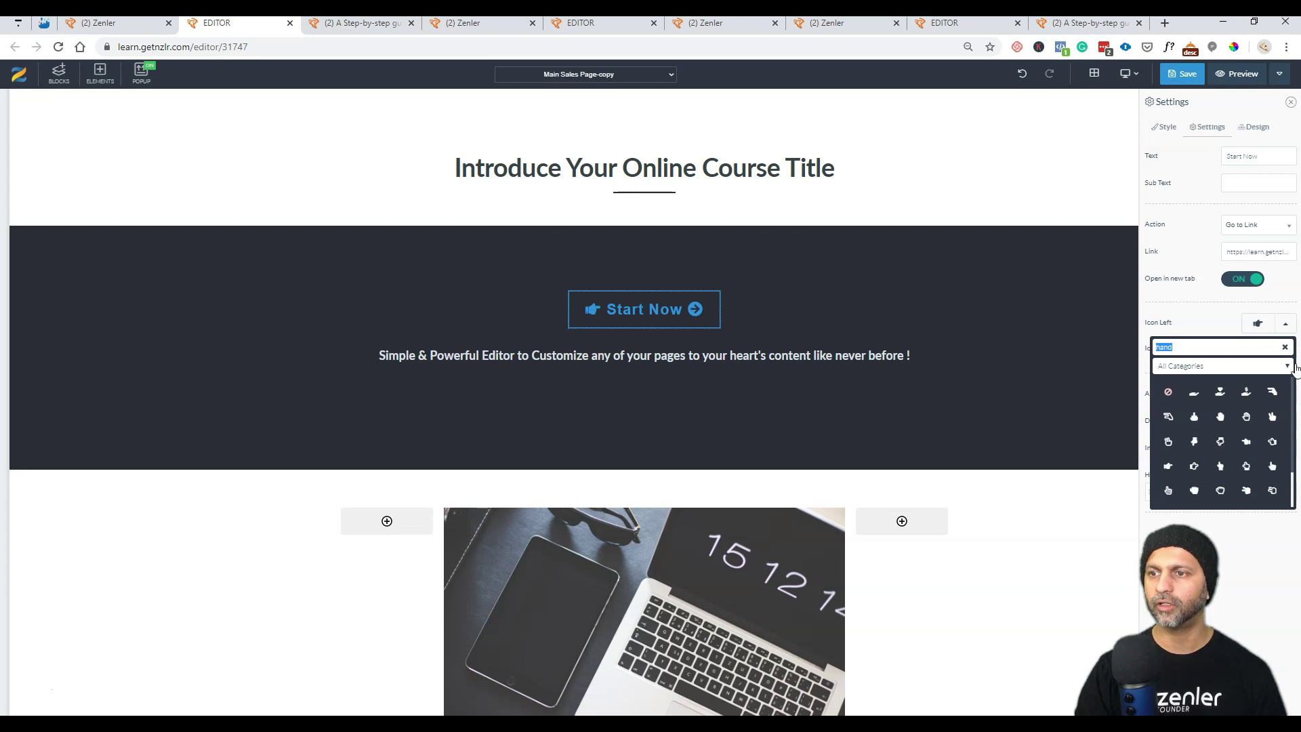
left_click(1194, 316)
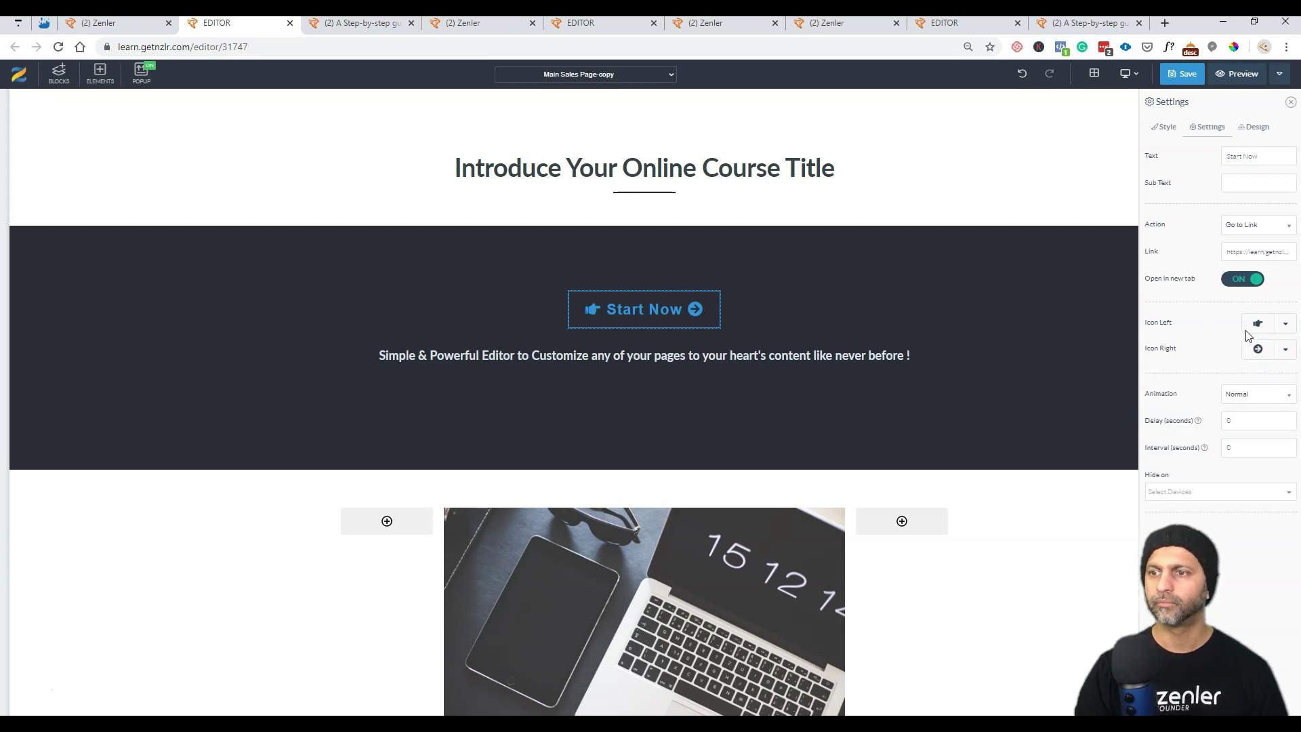
left_click(1286, 326)
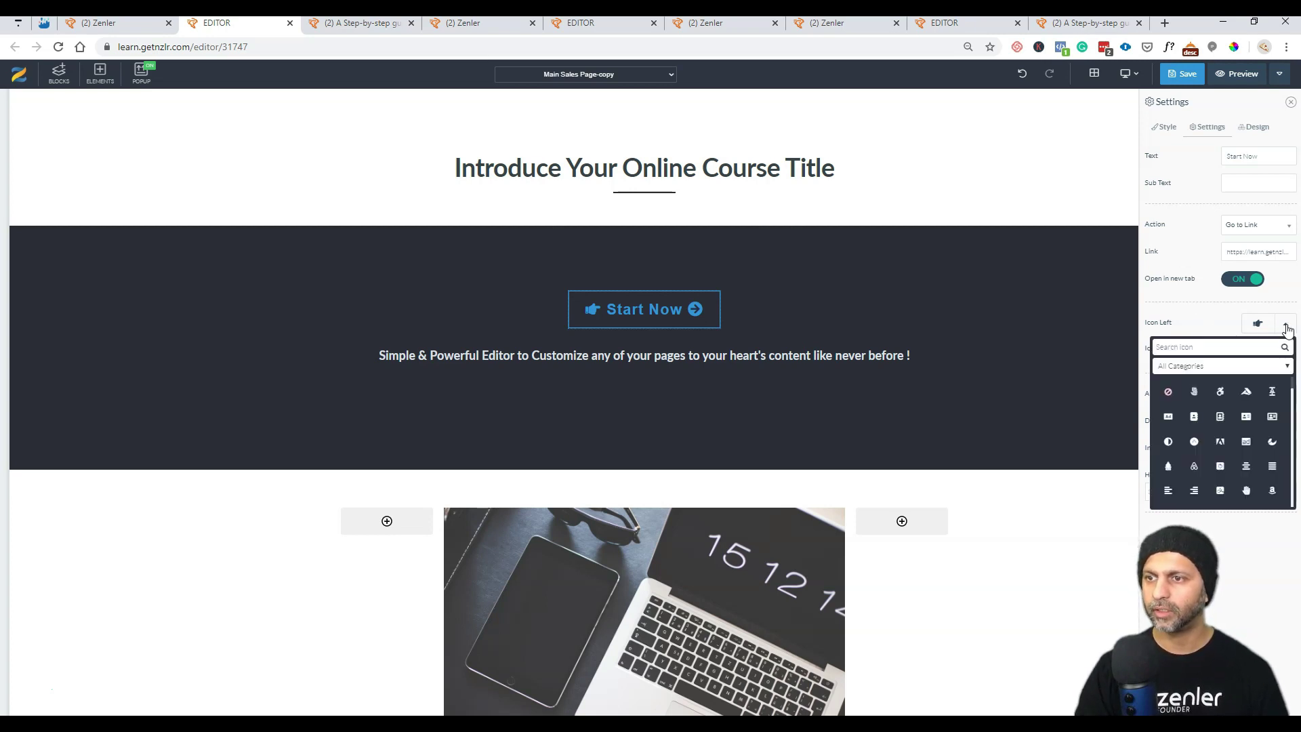
left_click(1168, 392)
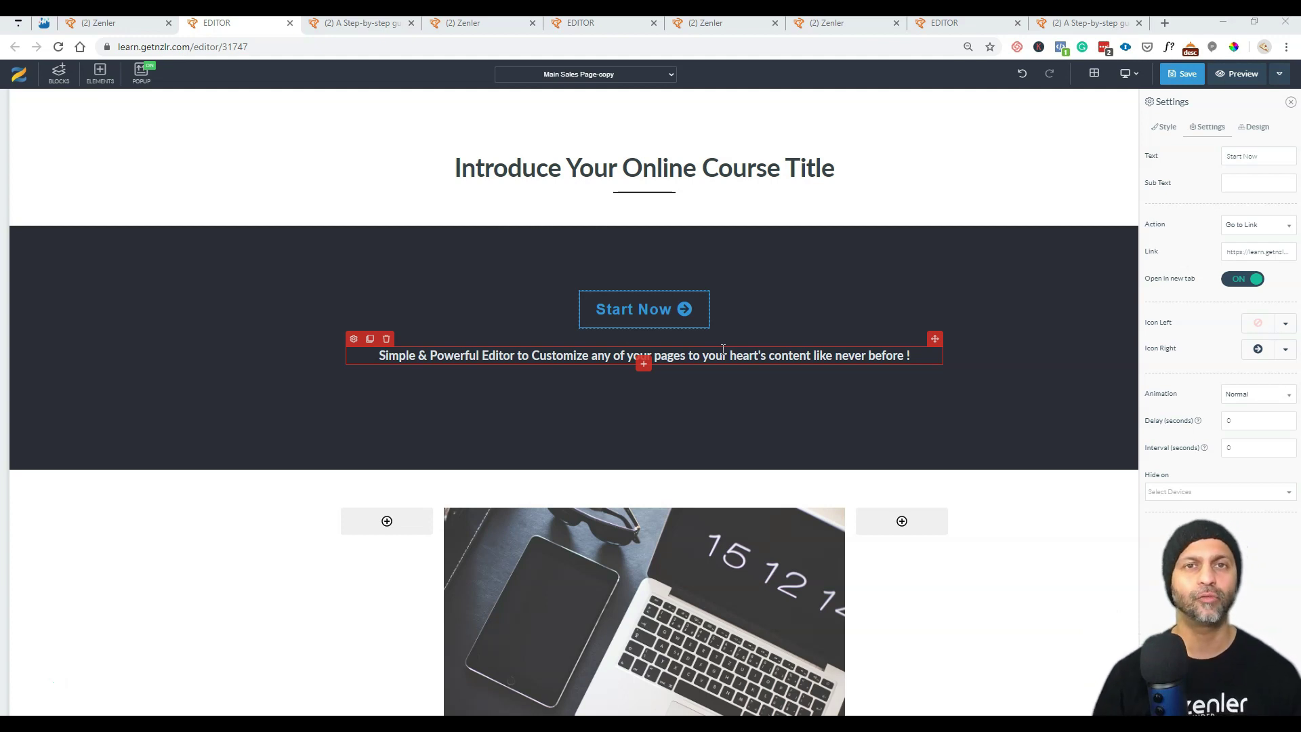
Step: Save the sales page, open its preview, and close the two leftover browser tabs beside it
left_click(1184, 77)
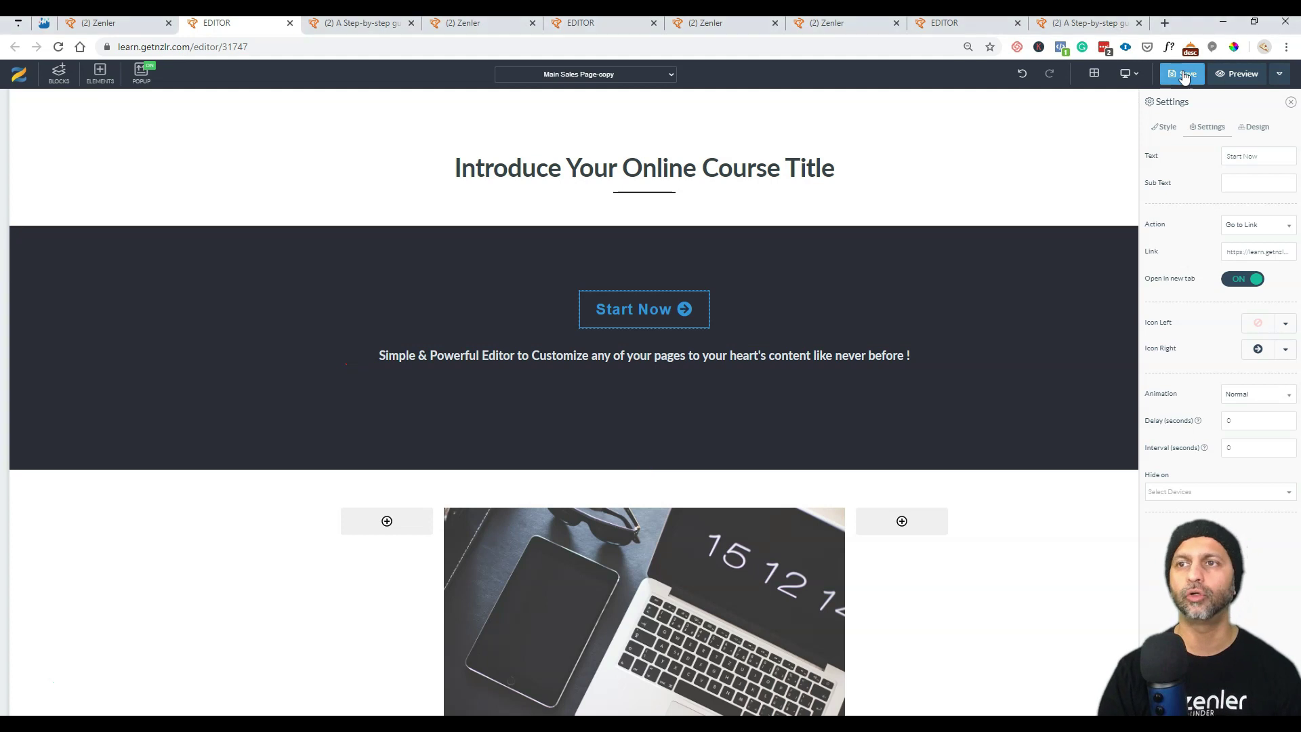
left_click(1183, 76)
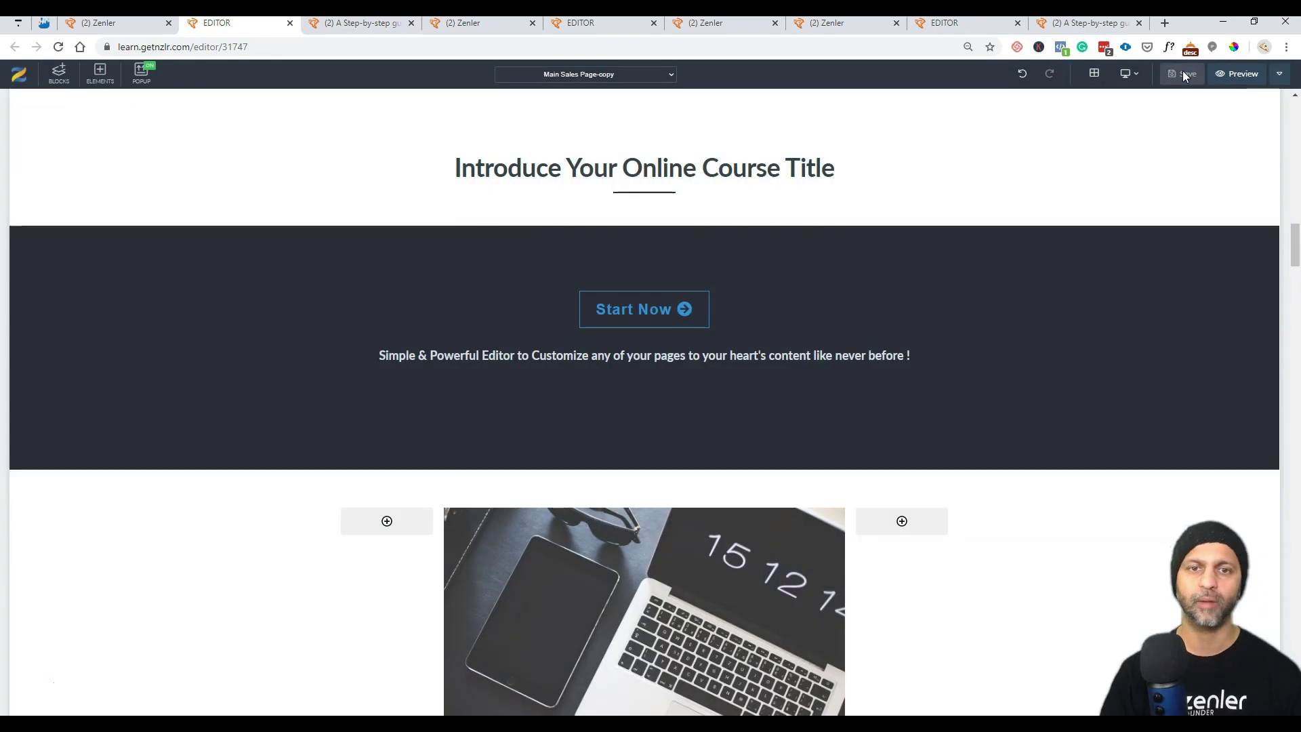
left_click(1237, 74)
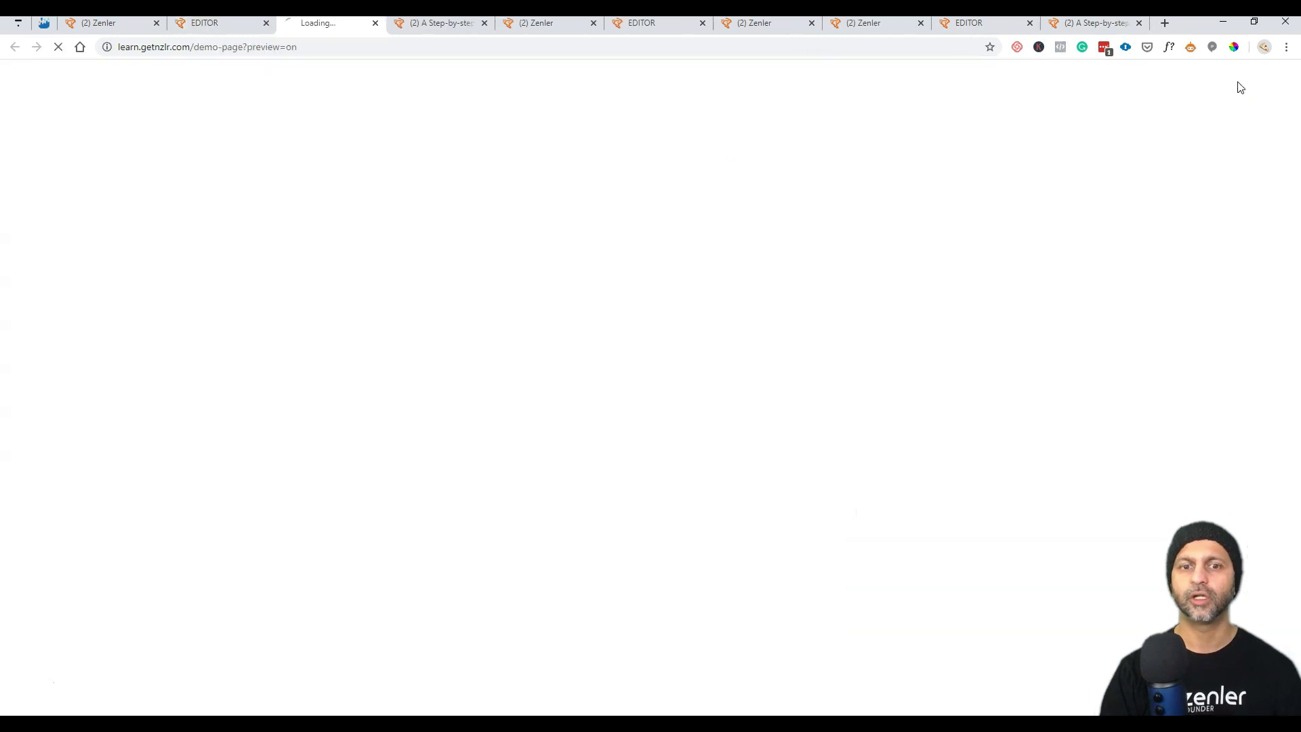
left_click(484, 22)
left_click(483, 22)
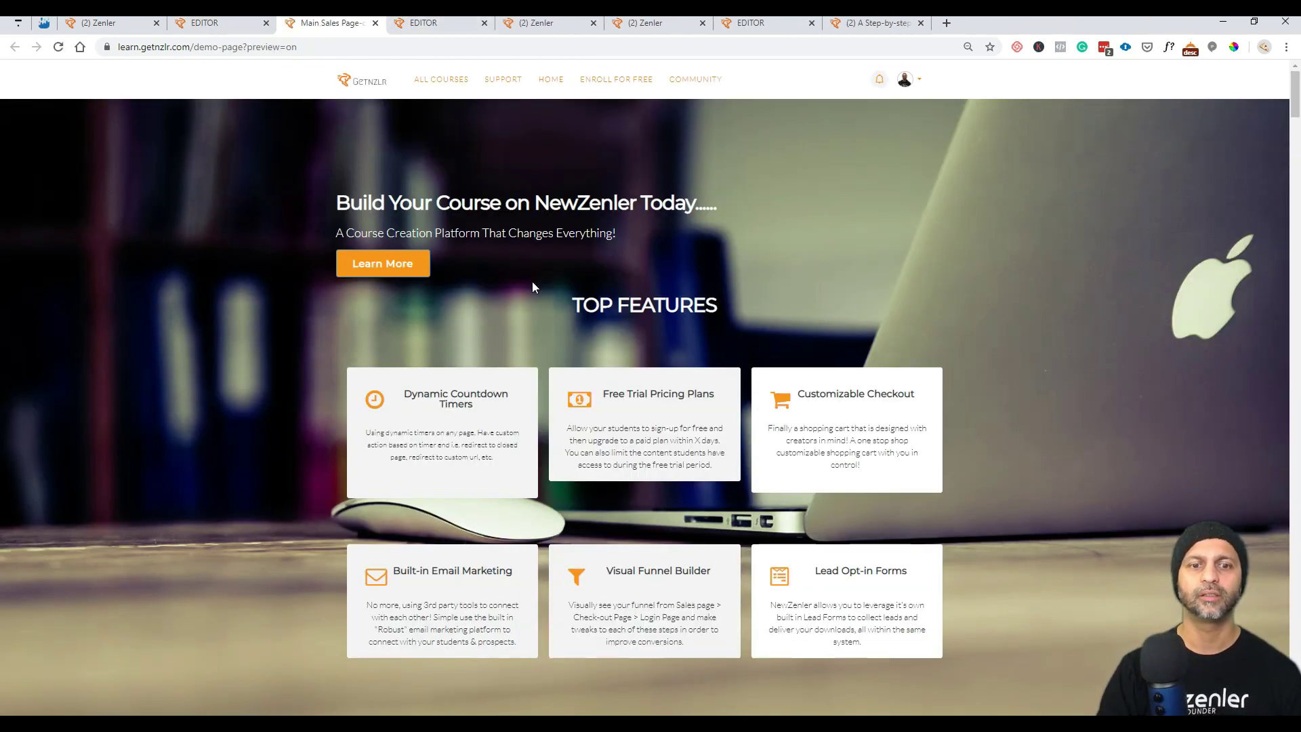
Step: On the previewed sales page, test the Start Now button's link to the course checkout
scroll(814, 327, "down", 15)
scroll(814, 328, "down", 8)
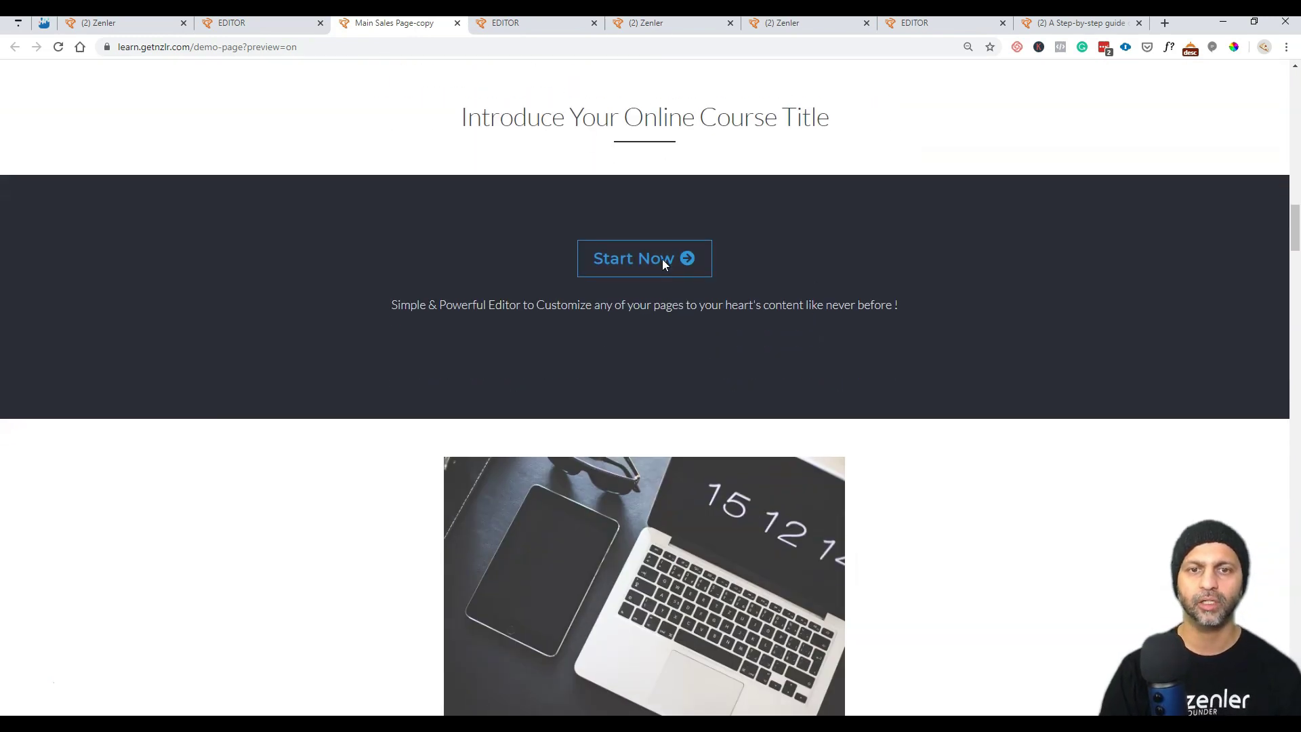
left_click(663, 264)
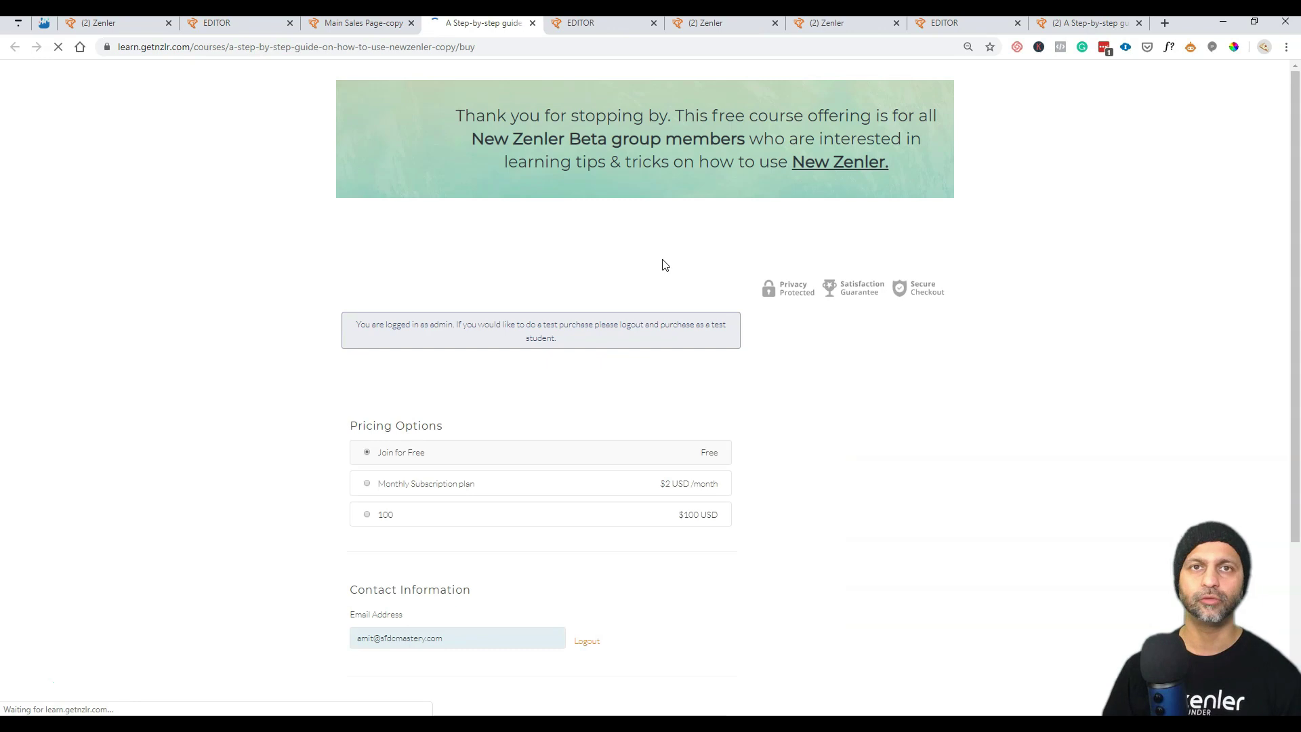